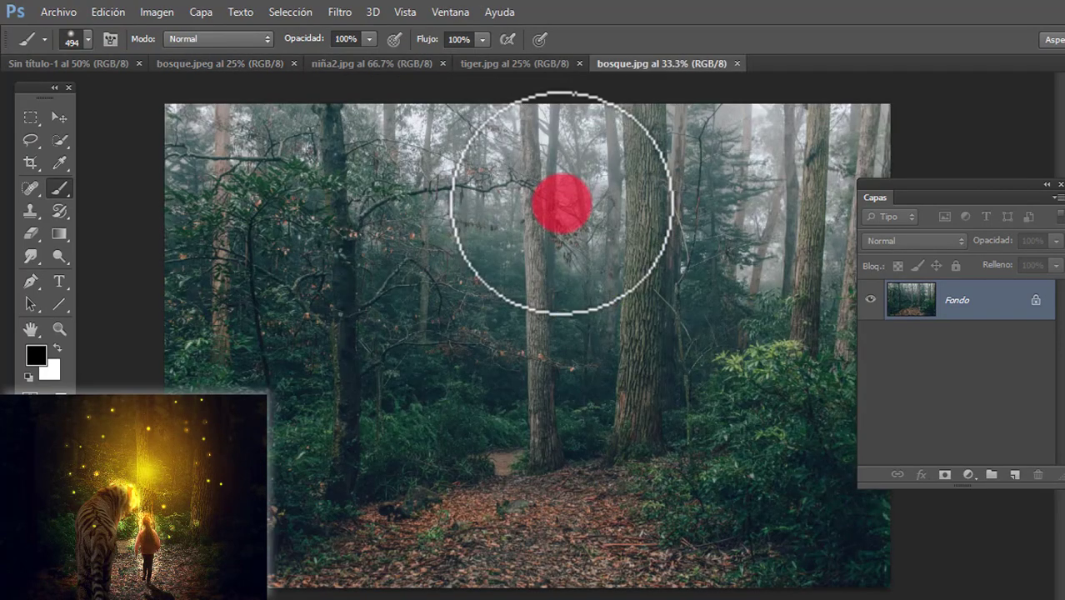
Bring the forest picture from bosque.jpg into the Sin título-1 document as a new layer
click(59, 116)
drag(129, 79, 368, 268)
key(ctrl+minus)
key(ctrl+minus)
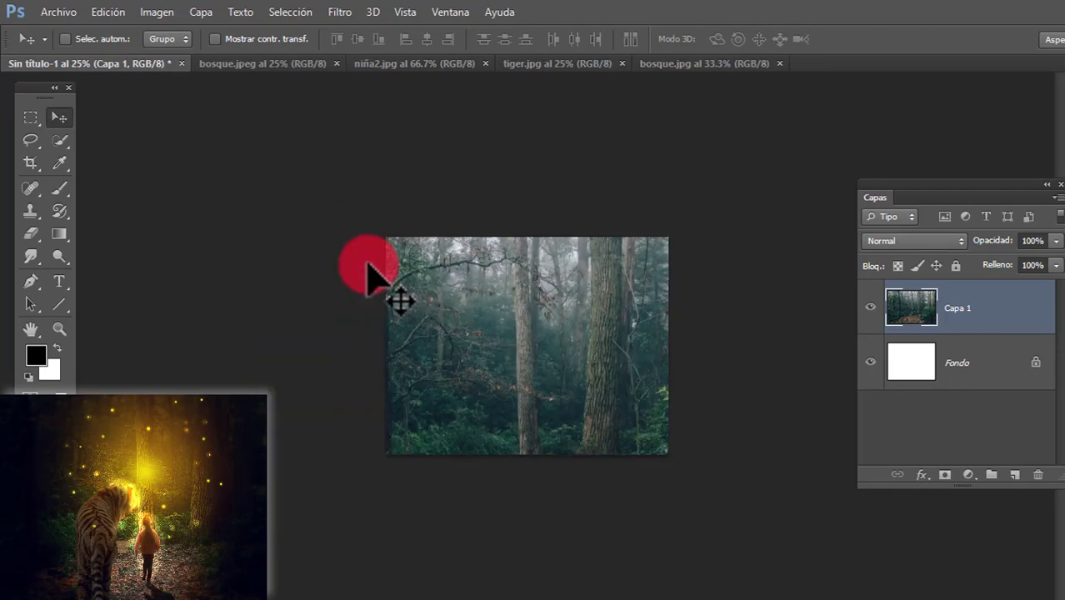
Scale the forest layer down proportionally to the height of the canvas so the leafy path shows
key(ctrl+t)
drag(789, 201, 633, 281)
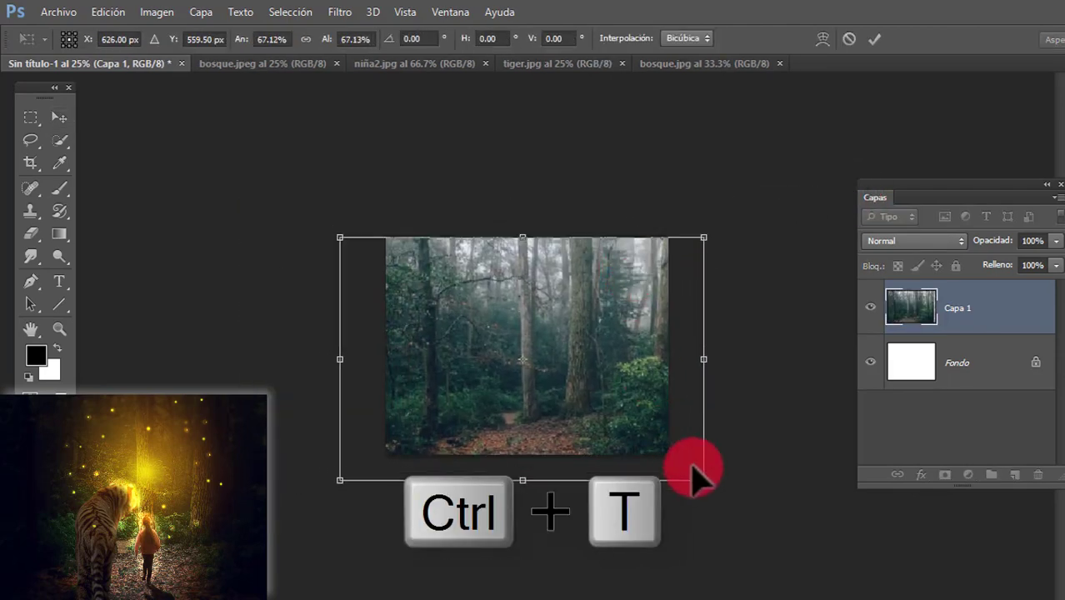
drag(703, 481, 690, 455)
key(Return)
key(ctrl+plus)
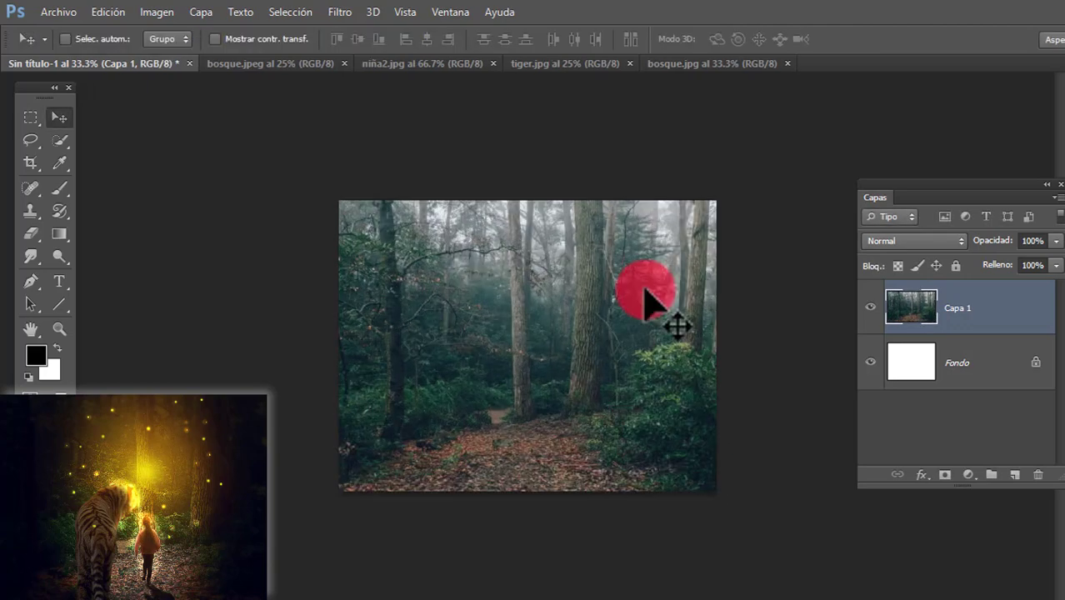
Enlarge the forest layer to about 102% and reposition it horizontally so the trees and path fill the canvas
key(ctrl+t)
drag(747, 201, 820, 160)
drag(673, 261, 617, 265)
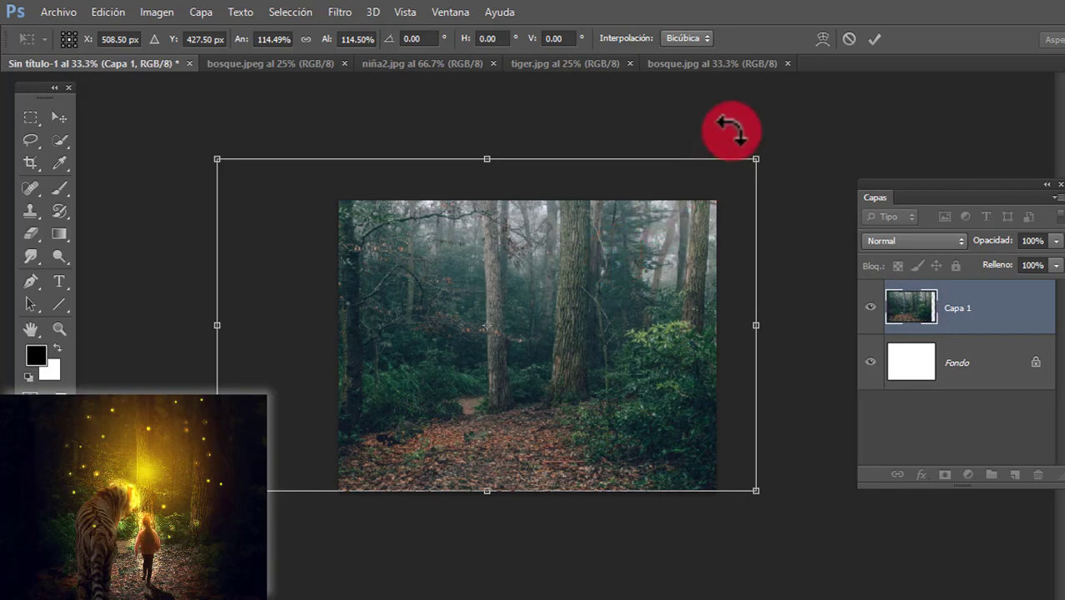
drag(748, 166, 697, 195)
drag(602, 257, 665, 258)
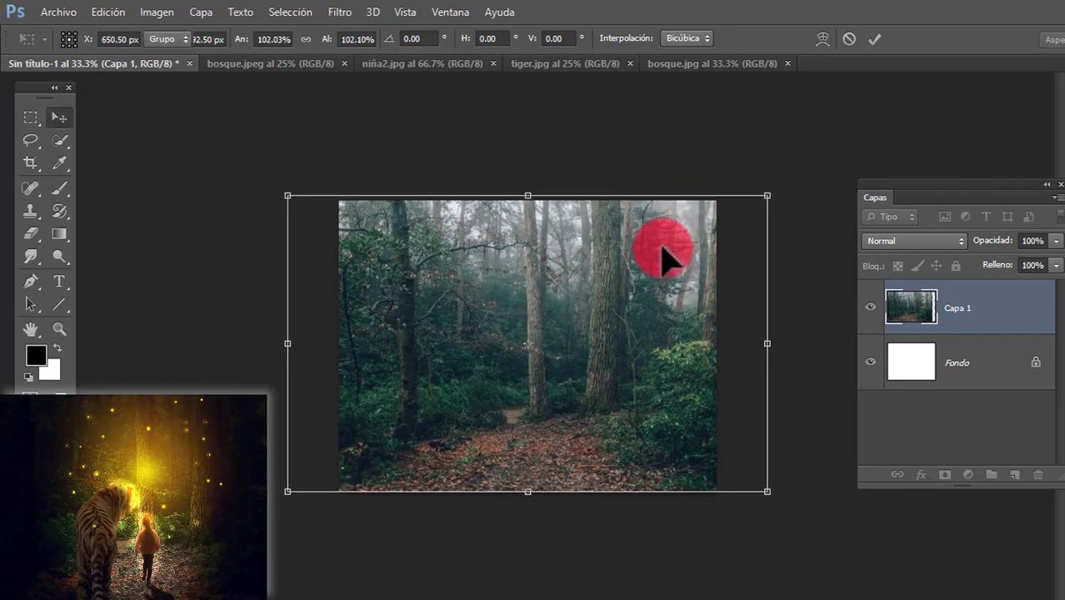
key(Return)
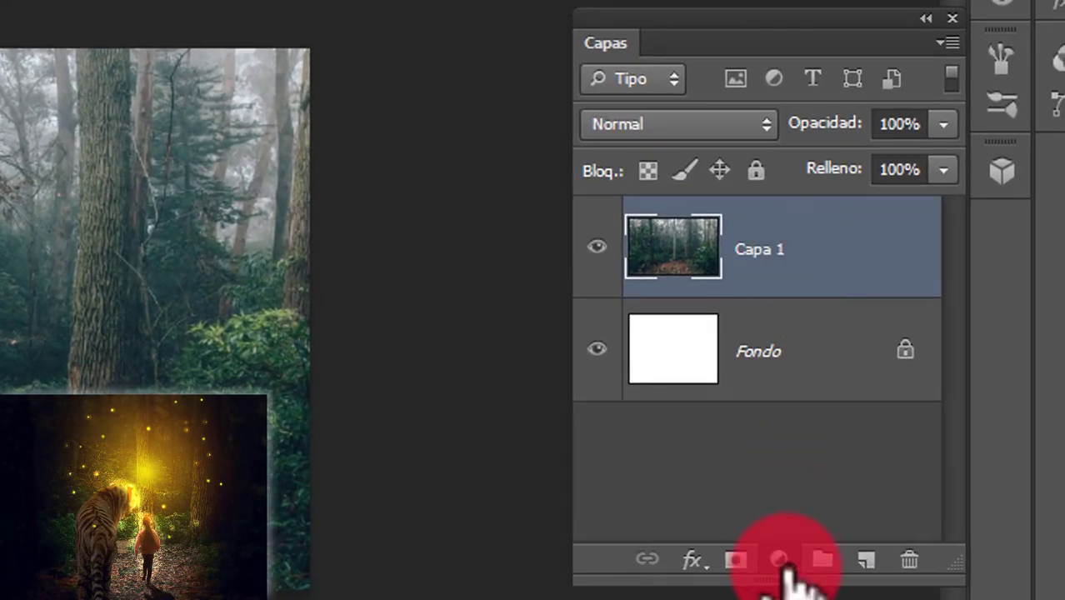
Add a Curves adjustment layer above the forest, pulling the midtones and the white end of the RGB curve down
click(782, 562)
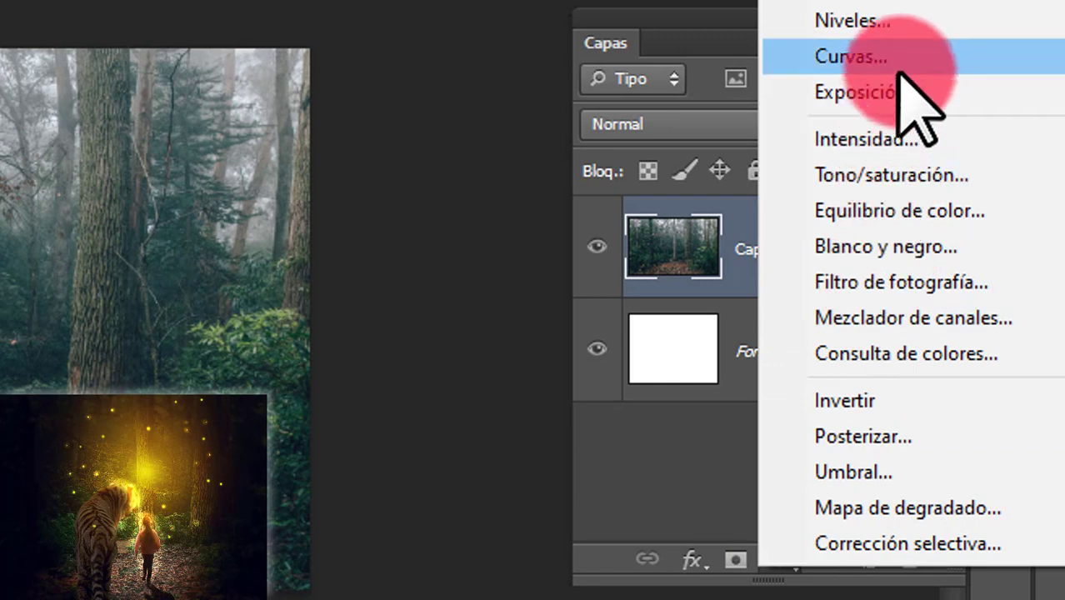
click(879, 55)
drag(774, 243, 765, 263)
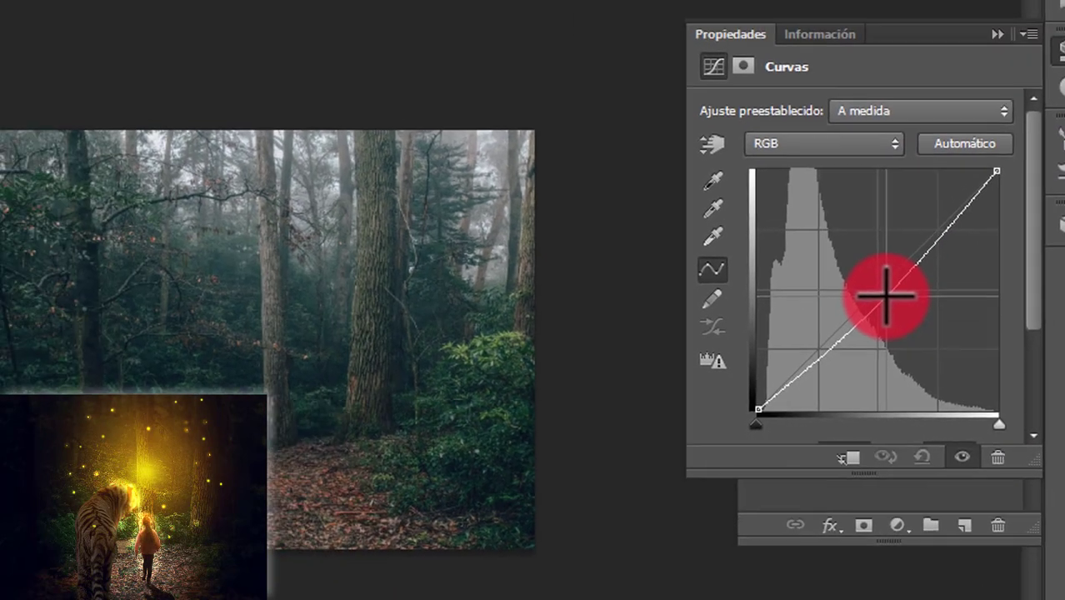
mouse_move(1031, 237)
mouse_down()
mouse_move(1017, 205)
mouse_move(1017, 317)
mouse_move(1014, 226)
mouse_move(1029, 199)
mouse_move(1034, 217)
mouse_up()
drag(924, 310, 928, 322)
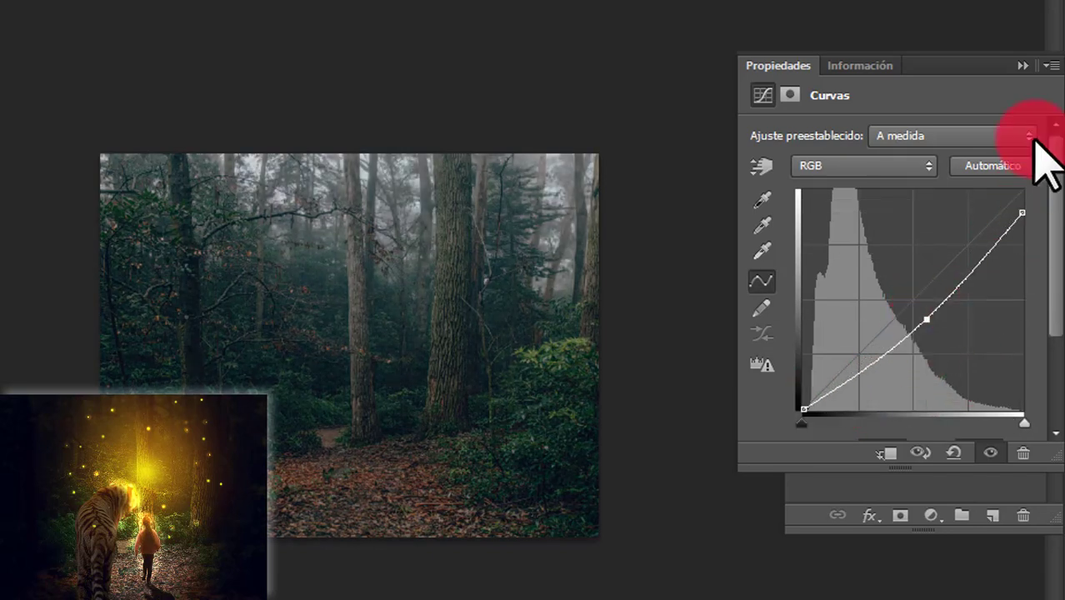
click(1021, 66)
Add a Levels adjustment layer with the black input level at 22 and the black output level at 1
click(931, 515)
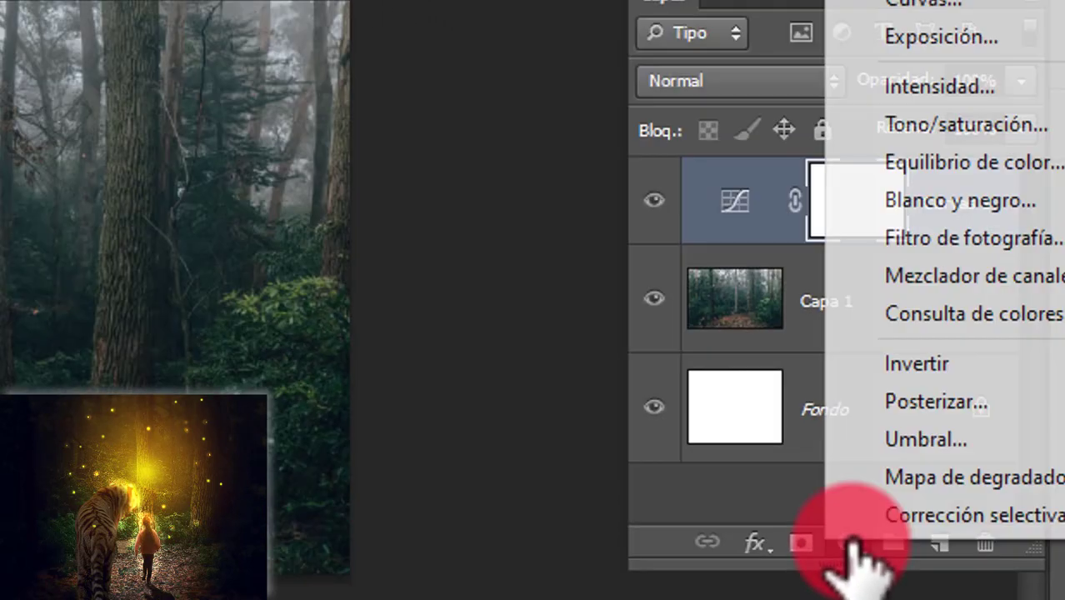
click(937, 130)
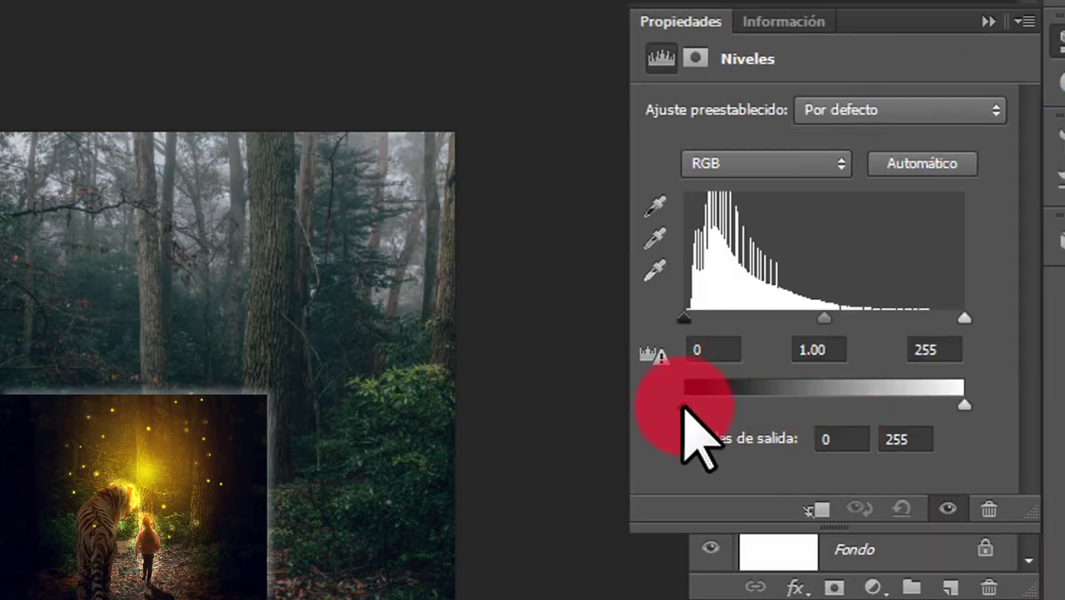
mouse_move(685, 407)
mouse_down()
mouse_move(708, 405)
mouse_move(685, 406)
mouse_up()
drag(683, 317, 708, 319)
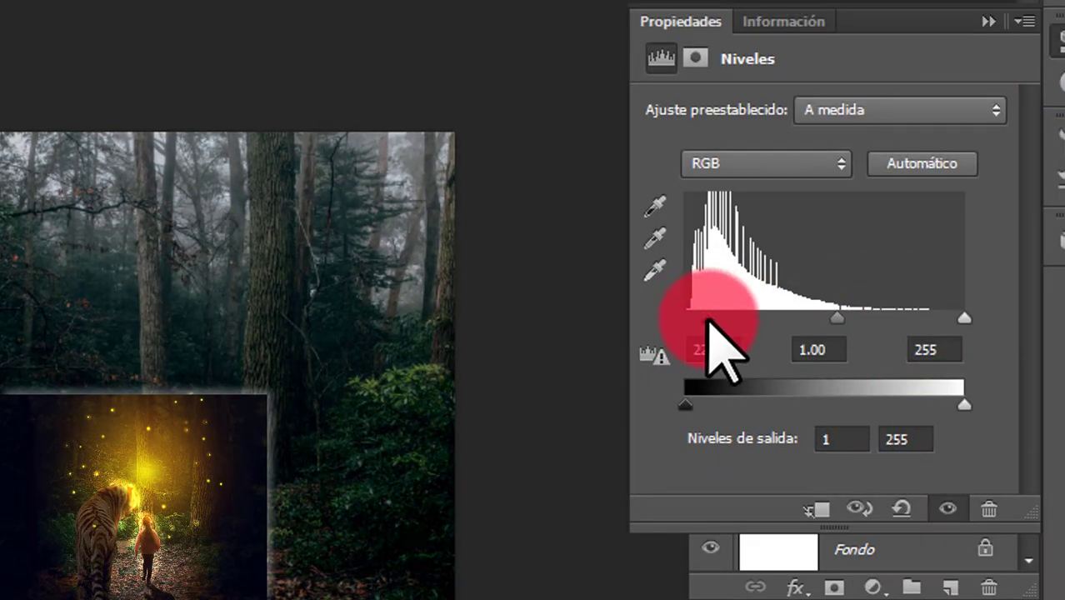
click(986, 21)
Add a Brightness/Contrast adjustment layer with brightness at -88 and contrast at about -20
click(872, 587)
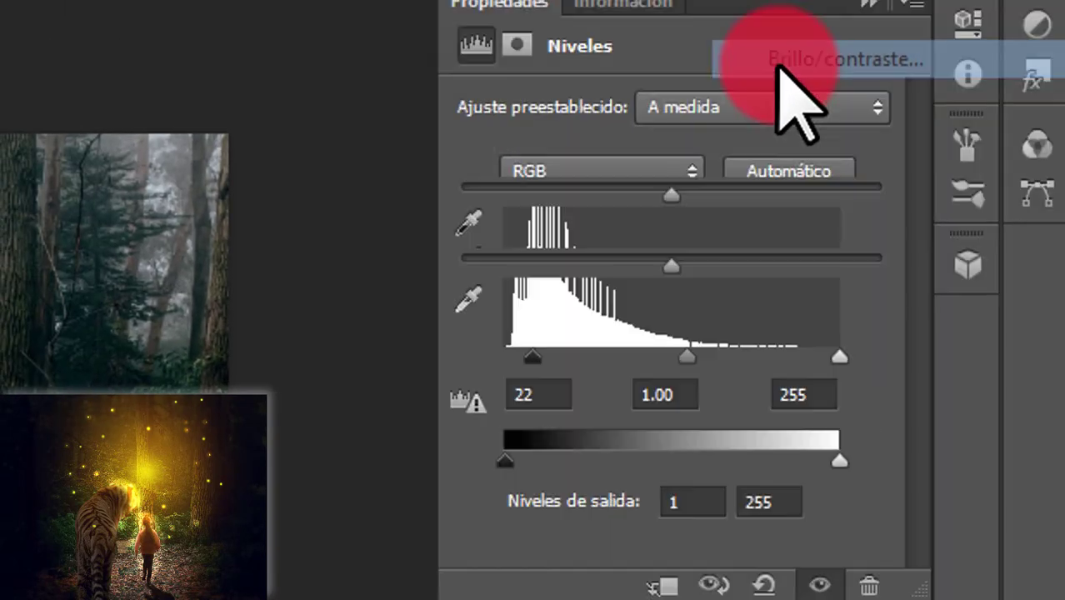
click(782, 88)
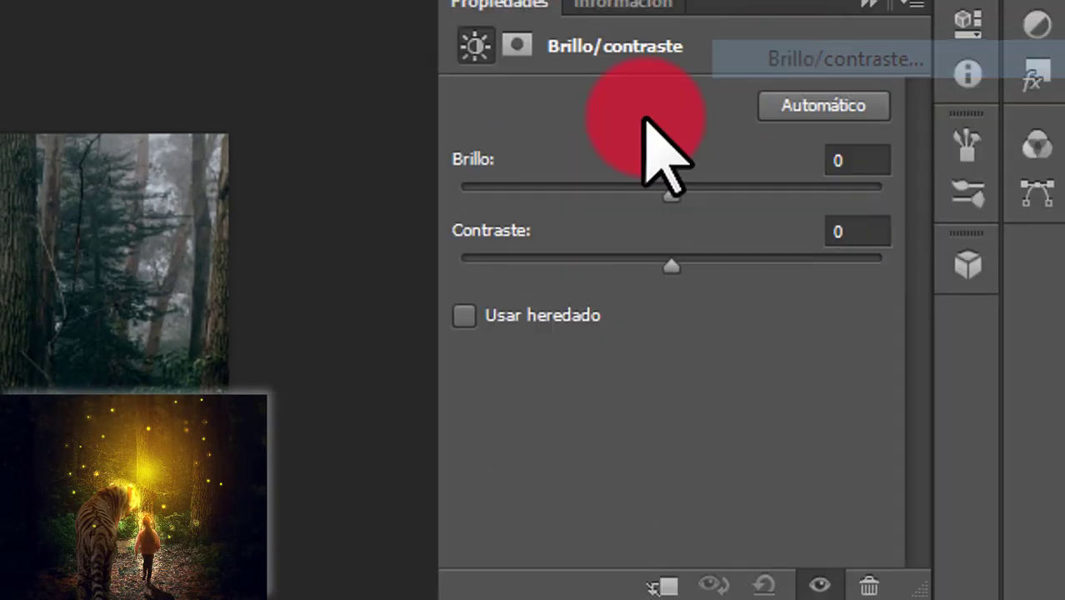
drag(682, 210, 490, 214)
drag(742, 218, 691, 208)
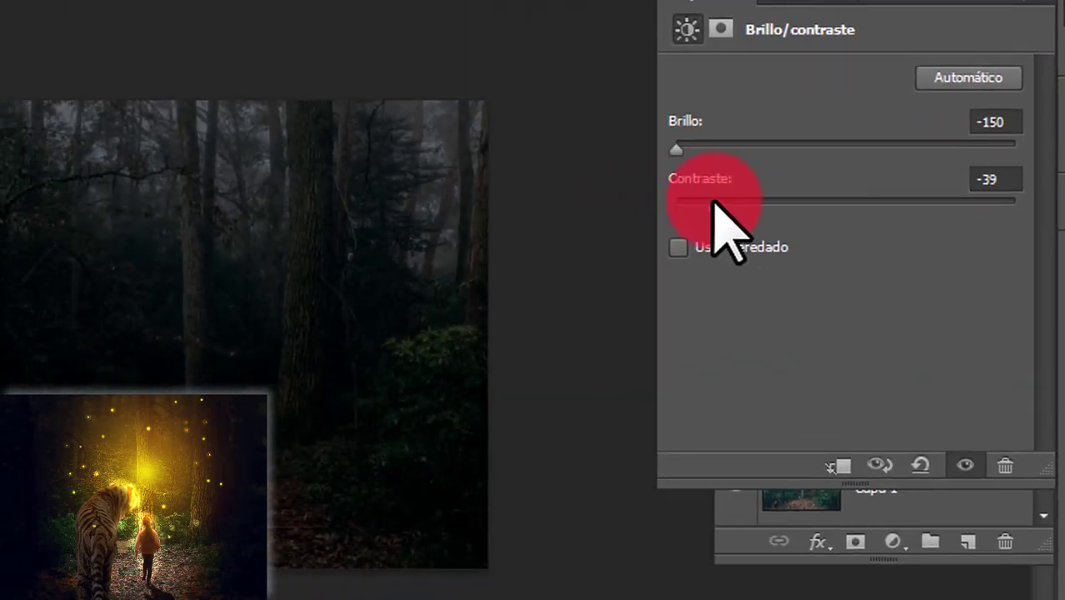
drag(723, 152, 739, 152)
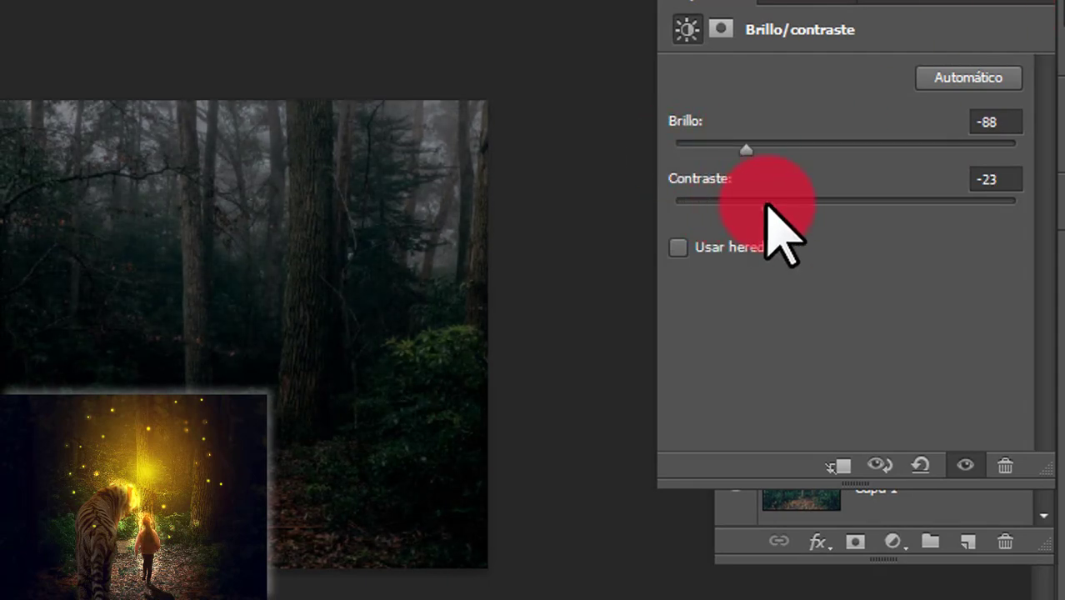
click(1015, 10)
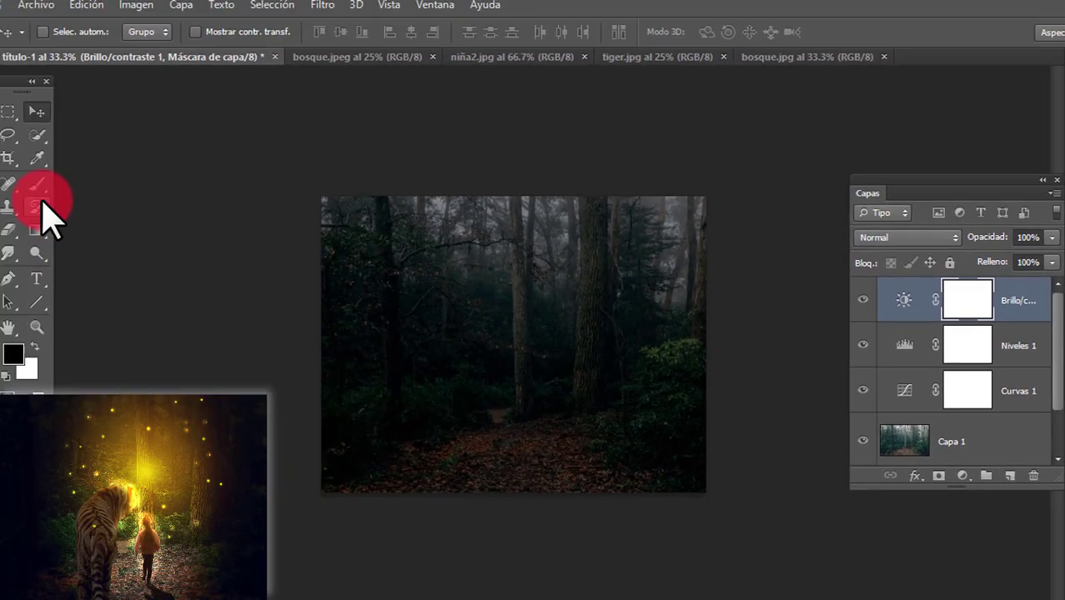
Paint black over the central path area in the Brightness/Contrast and Levels masks with a soft 494 px brush at 0% hardness
click(24, 181)
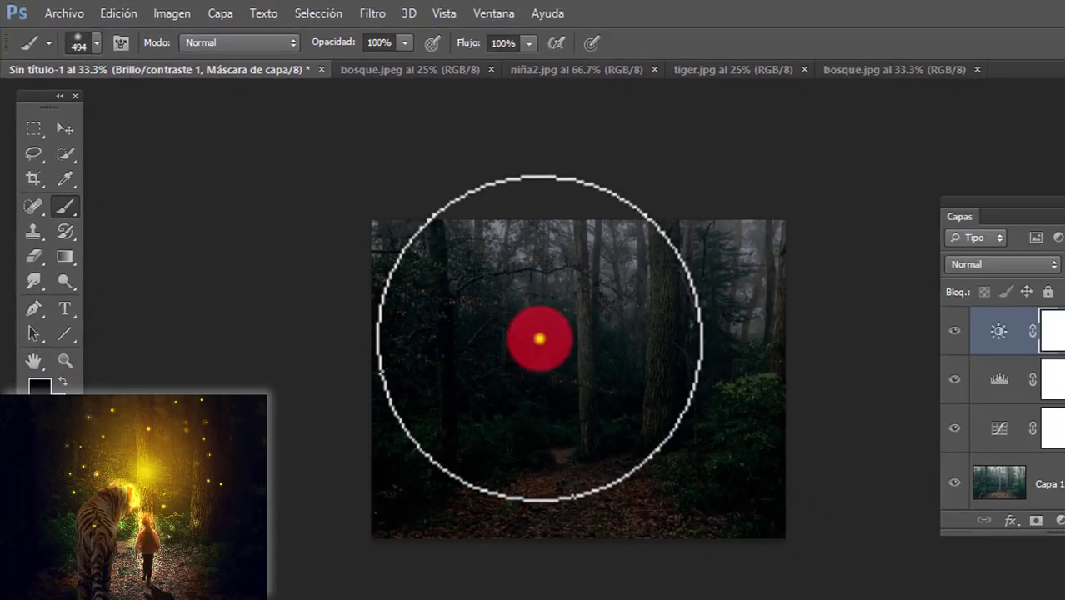
right_click(868, 555)
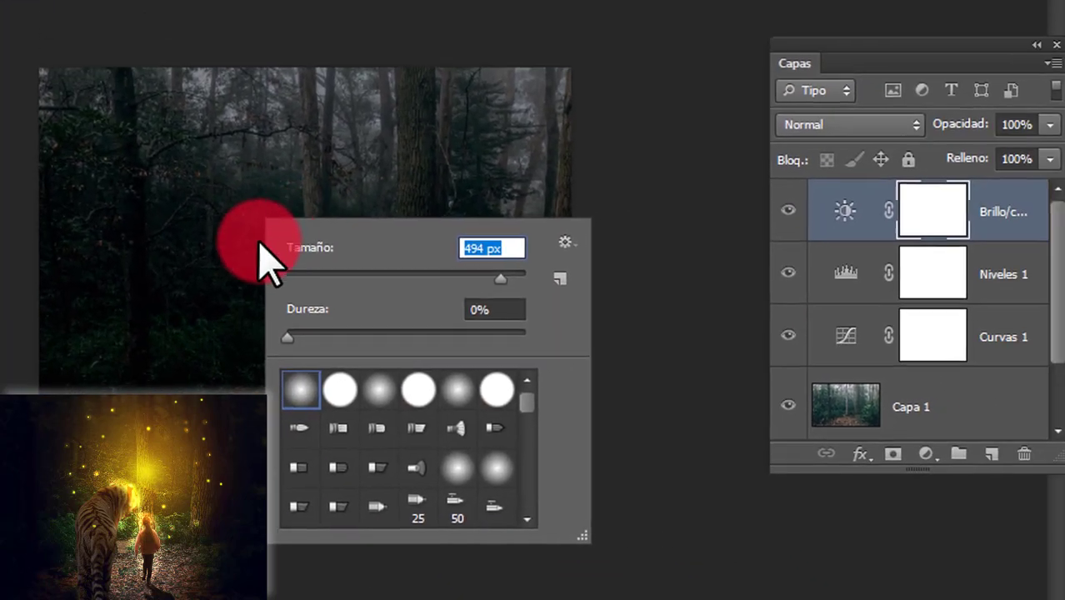
click(260, 243)
mouse_move(253, 239)
mouse_down()
mouse_move(265, 283)
mouse_move(313, 284)
mouse_move(332, 331)
mouse_move(270, 327)
mouse_move(303, 410)
mouse_move(326, 322)
mouse_move(308, 393)
mouse_move(257, 409)
mouse_up()
click(891, 278)
mouse_move(316, 321)
mouse_down()
mouse_move(277, 327)
mouse_move(290, 398)
mouse_move(307, 305)
mouse_move(343, 387)
mouse_move(261, 356)
mouse_up()
Paint black over the central path area in the Curves mask, and restore the upper part of the Levels mask to white
click(908, 345)
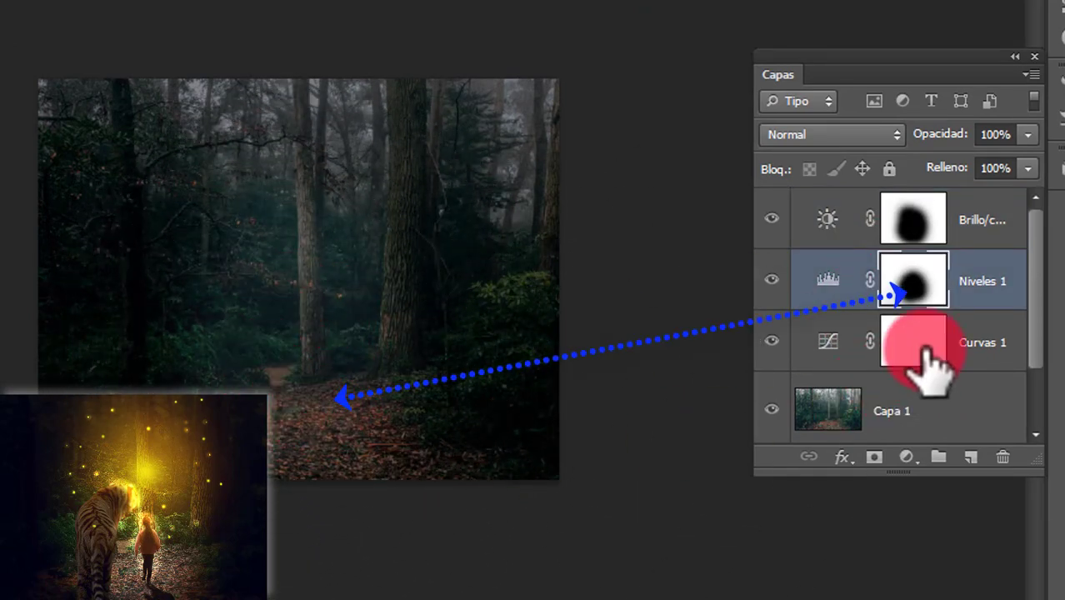
click(772, 342)
click(772, 342)
click(908, 341)
mouse_move(268, 286)
mouse_down()
mouse_move(270, 332)
mouse_move(335, 365)
mouse_move(330, 401)
mouse_up()
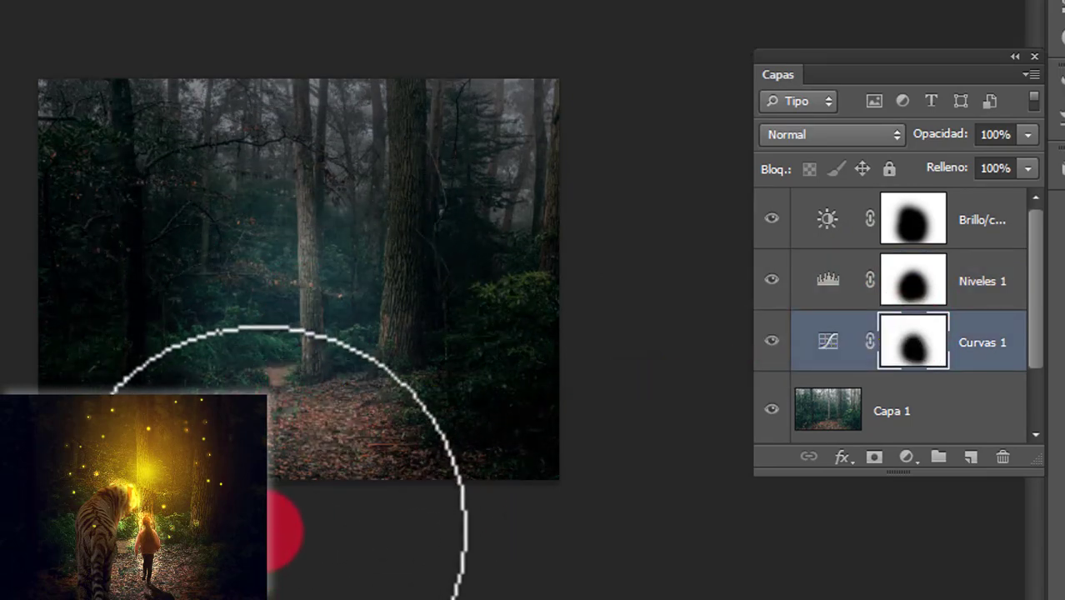
click(913, 279)
mouse_move(340, 309)
mouse_down()
mouse_move(256, 321)
mouse_move(398, 304)
mouse_move(237, 264)
mouse_move(527, 411)
mouse_move(732, 446)
mouse_up()
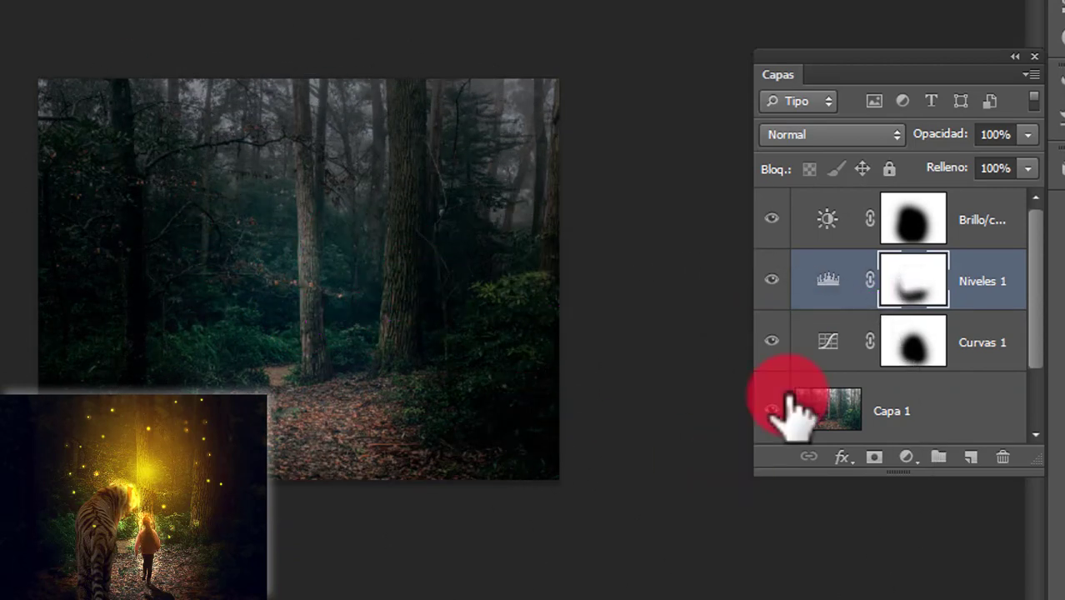
Set the brightness of the Brightness/Contrast adjustment layer to -150
click(971, 219)
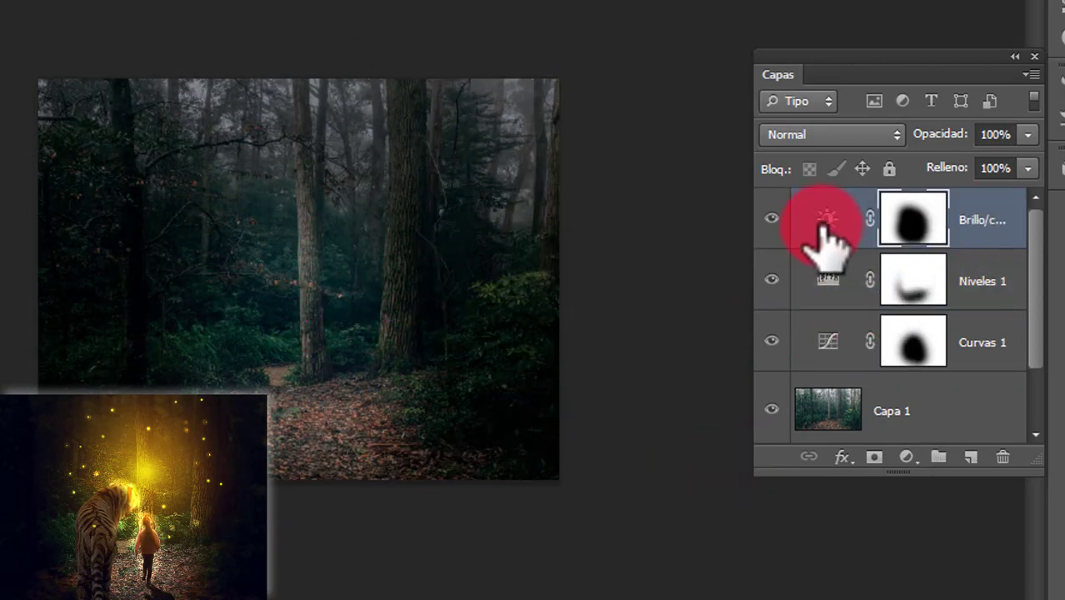
double_click(826, 223)
drag(774, 120, 727, 120)
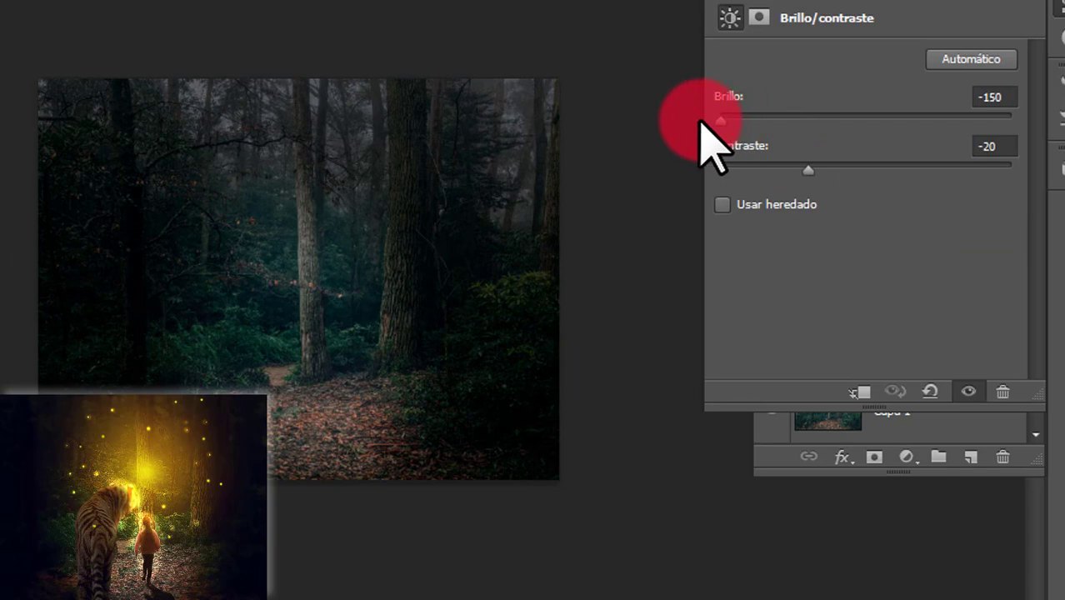
click(807, 170)
click(1008, 1)
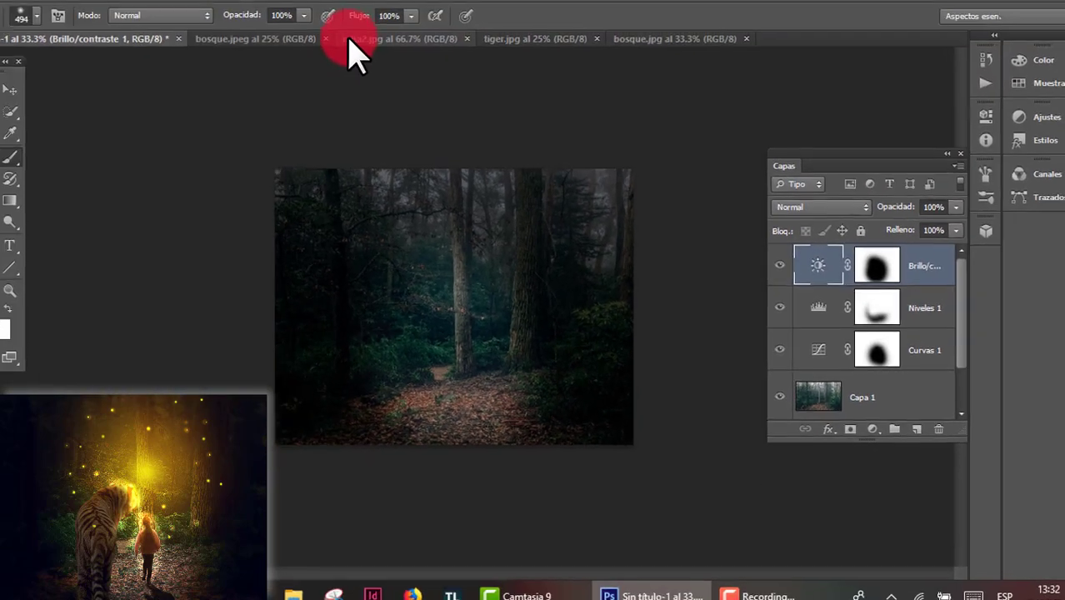
In niña2.jpg, start a Pen path along the left edge of the girl's head, ear and neck down to her left shoulder
click(351, 42)
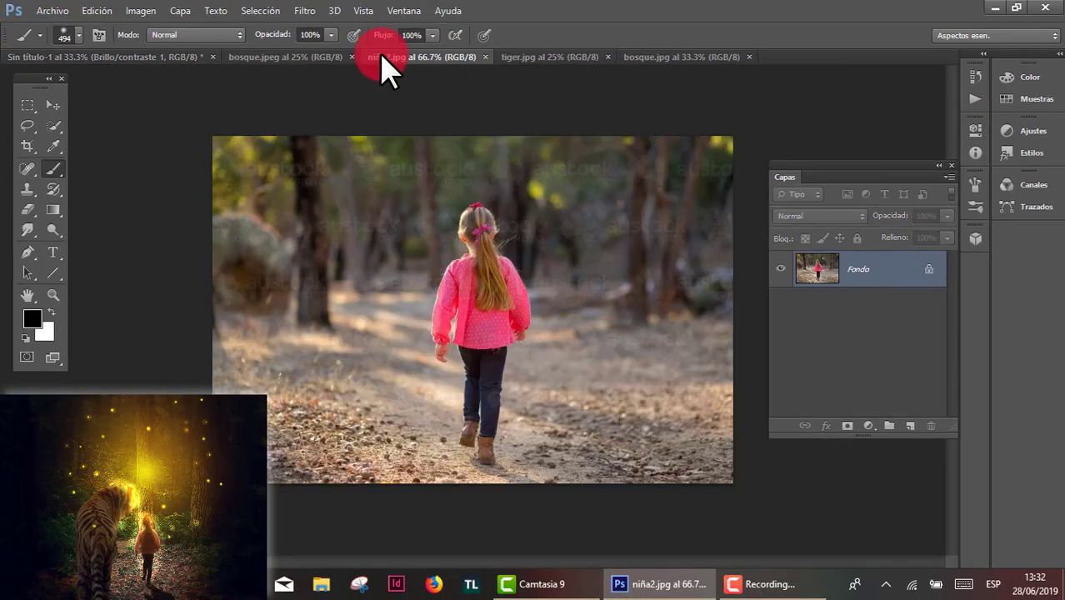
key(ctrl+1)
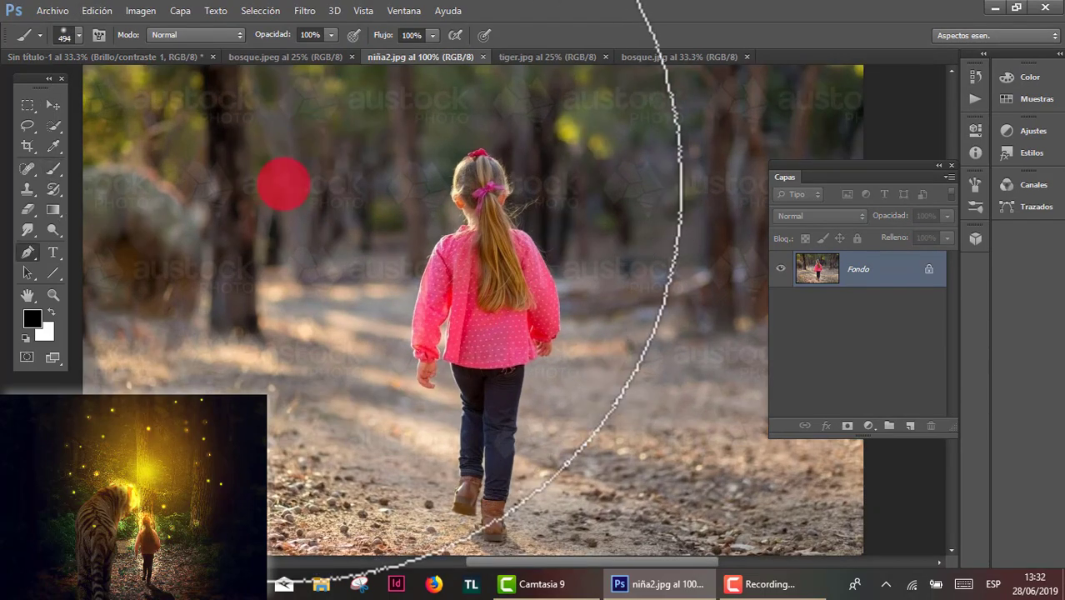
key(p)
key(ctrl+plus)
drag(468, 223, 458, 323)
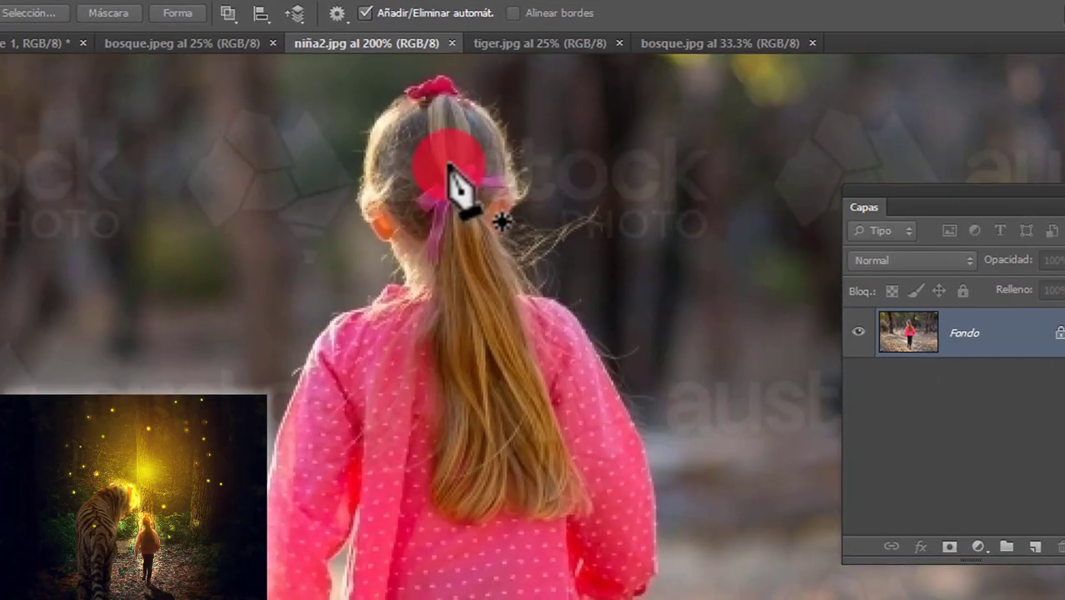
key(ctrl+plus)
drag(187, 210, 250, 283)
click(306, 127)
drag(298, 167, 298, 184)
click(295, 201)
click(308, 231)
click(339, 259)
click(362, 305)
click(338, 325)
click(252, 377)
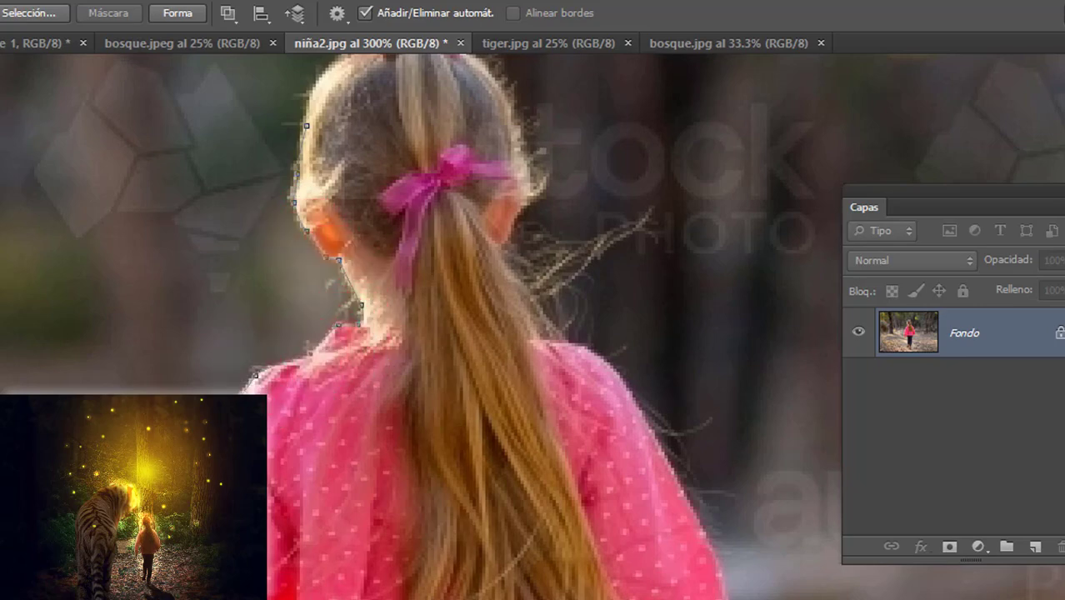
Continue the path around the girl's left sleeve, cuff and hand, up the inner arm and down the jacket's left edge
click(195, 372)
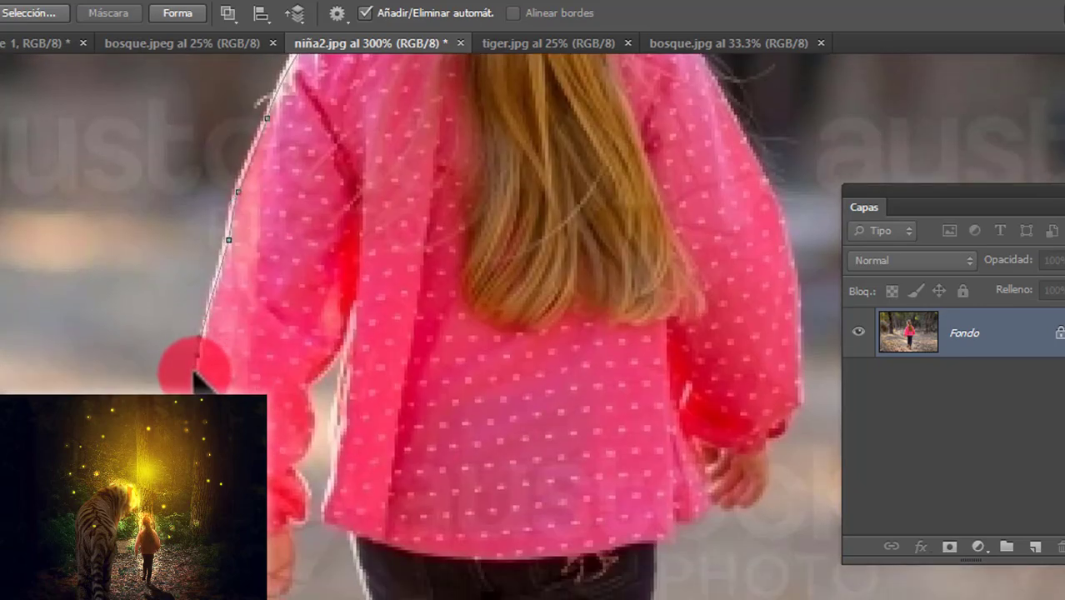
click(303, 523)
click(308, 495)
click(293, 468)
click(315, 431)
click(301, 389)
click(330, 364)
click(343, 348)
click(337, 403)
click(331, 400)
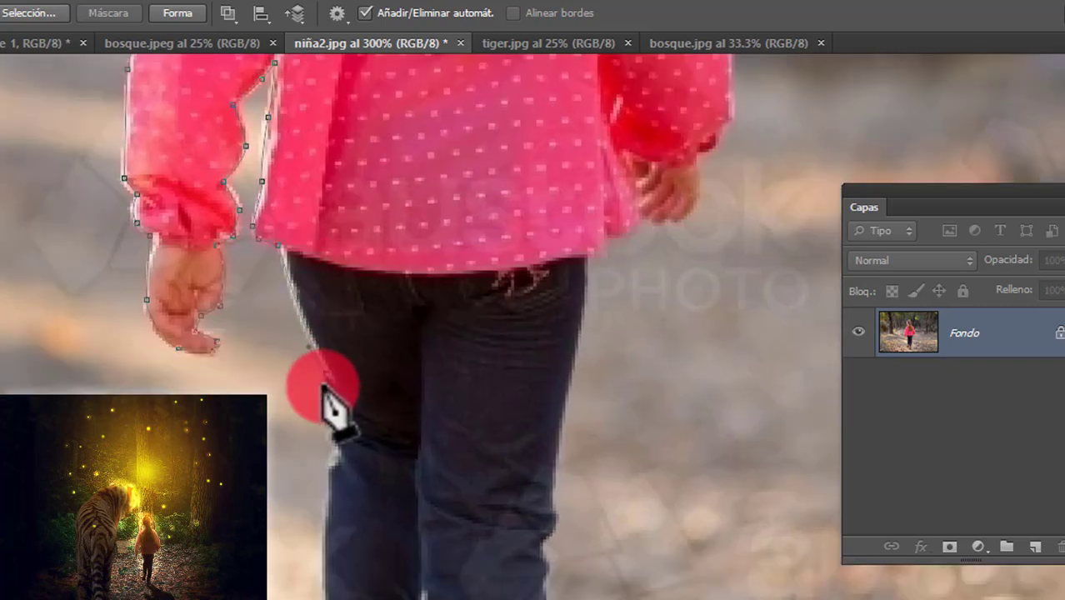
Extend the path down the outer edge of the girl's left trouser leg to her raised left boot
click(322, 536)
click(323, 572)
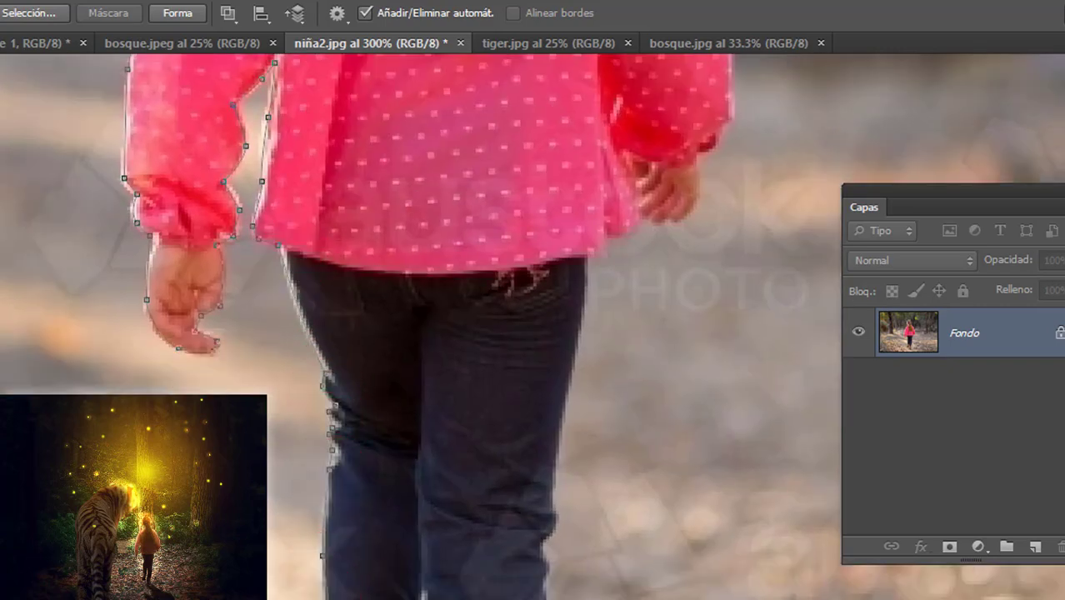
drag(323, 583, 309, 298)
click(309, 322)
click(308, 348)
click(306, 383)
click(305, 408)
click(306, 440)
click(298, 469)
click(290, 498)
Carry the path around the left boot's heel, up the gap between the legs and down the right leg's inner edge
click(379, 514)
click(401, 441)
click(405, 408)
click(395, 383)
click(401, 370)
click(401, 354)
click(408, 305)
click(412, 460)
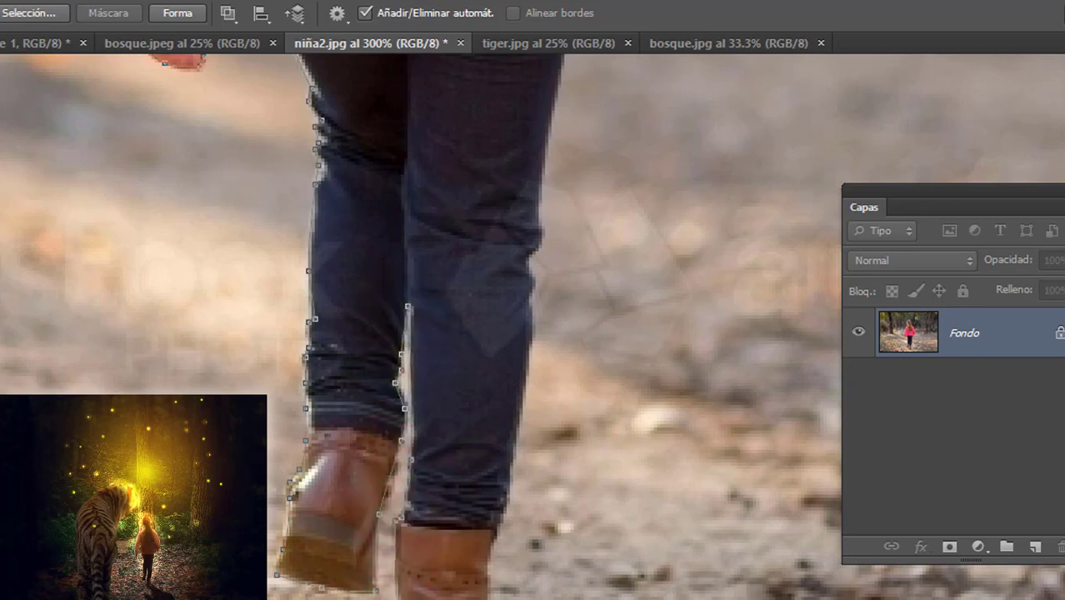
Trace the outer edge of the right leg from the boot top up to the jacket hem
click(498, 538)
drag(514, 434, 520, 389)
click(530, 300)
drag(526, 264, 538, 239)
drag(544, 198, 519, 340)
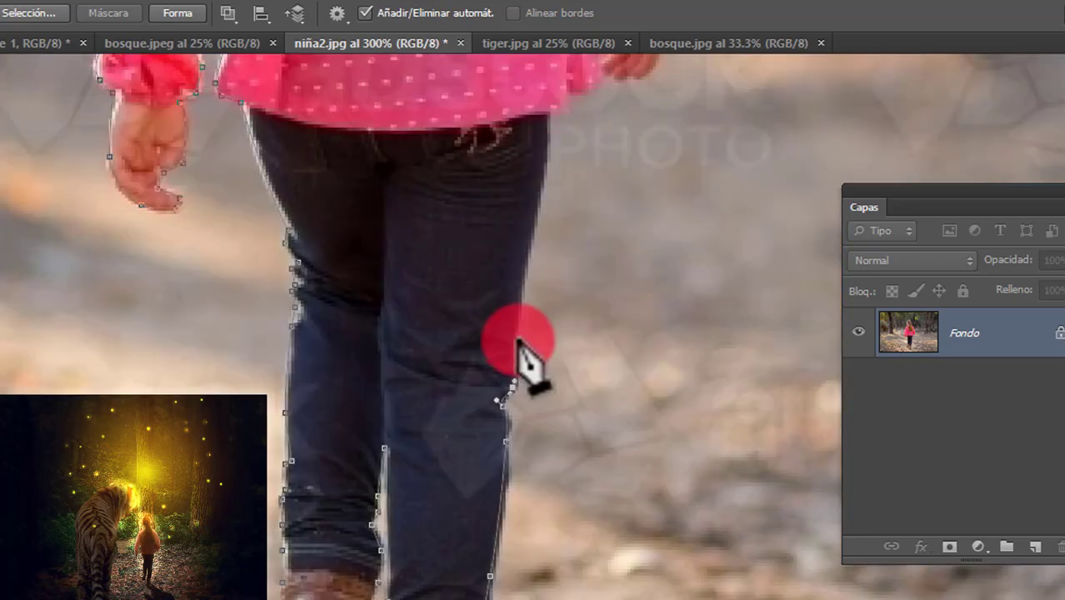
click(532, 243)
drag(534, 191, 505, 333)
click(520, 255)
Carry the path from the jacket hem around the girl's right hand and cuff and up the outer edge of the sleeve
click(539, 255)
click(543, 236)
click(568, 232)
drag(589, 224, 557, 292)
click(509, 341)
click(525, 339)
drag(569, 109, 589, 354)
drag(587, 338, 571, 314)
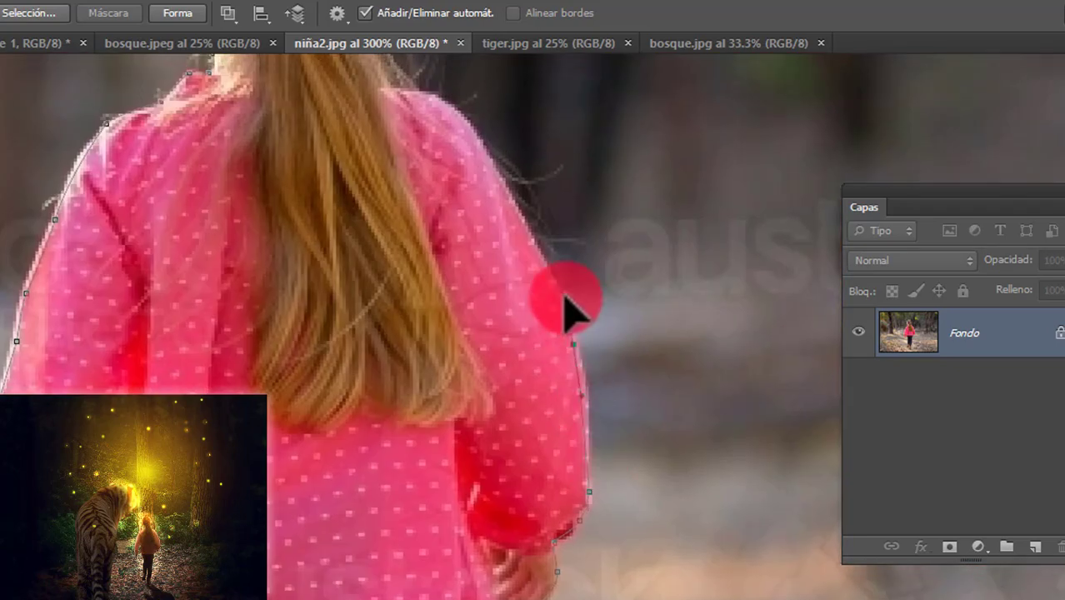
Continue the path over the right shoulder to the collar and the hair beside the neck
click(532, 204)
drag(449, 67, 461, 106)
drag(492, 282, 463, 267)
click(425, 267)
drag(401, 181, 411, 160)
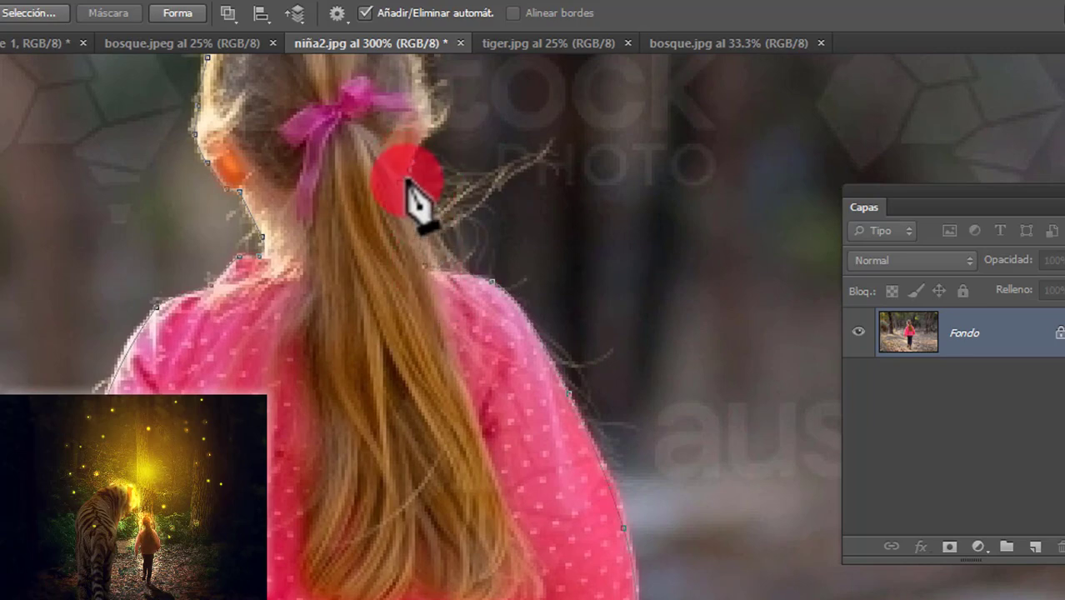
Undo the last two anchor points and retrace the path along the ponytail's edge, the neck and the right ear
scroll(409, 192, up, 2)
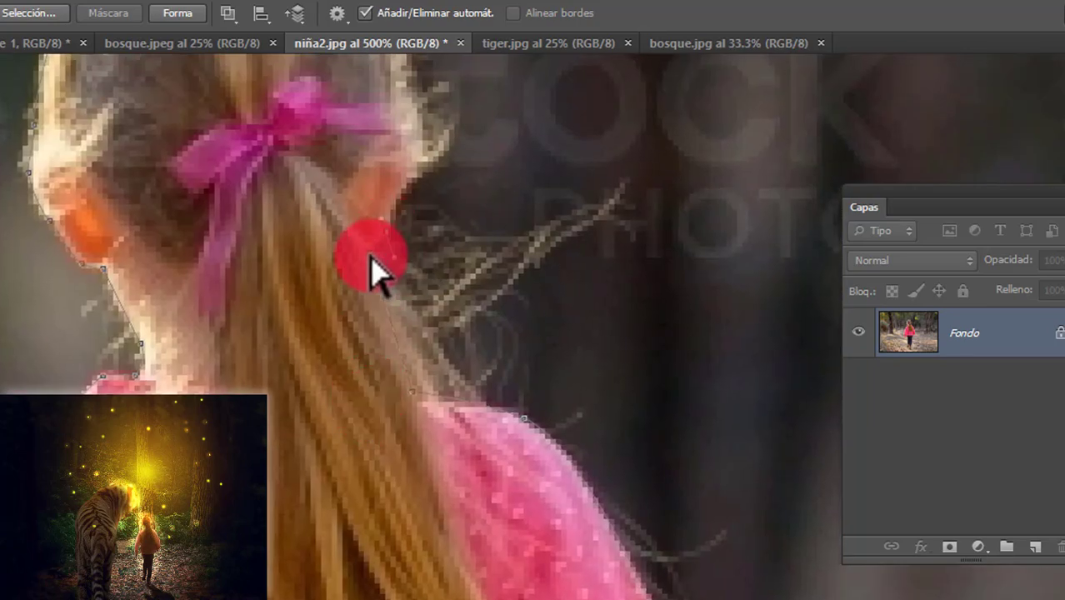
key(ctrl+alt+z)
key(ctrl+alt+z)
drag(454, 370, 428, 404)
click(439, 338)
drag(411, 306, 373, 251)
click(390, 227)
drag(414, 180, 419, 163)
Extend the path up the right side of the girl's head to the crown
drag(417, 117, 436, 304)
drag(433, 282, 422, 262)
drag(379, 149, 346, 118)
drag(307, 95, 404, 267)
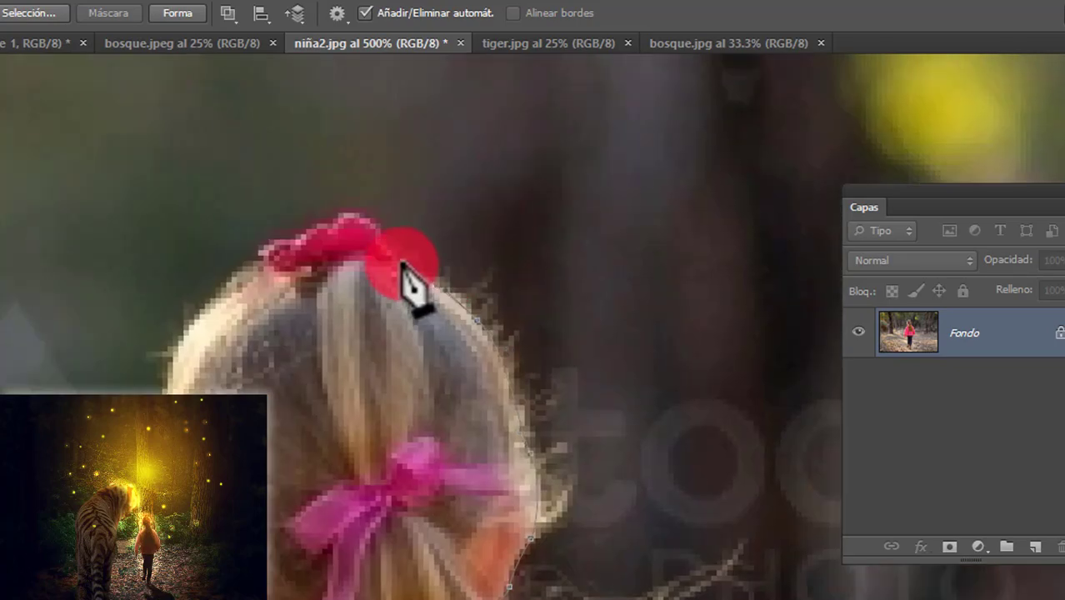
Trace around the red hair tie on top and down the left side of the head to close the path
click(328, 224)
click(312, 229)
click(296, 240)
click(264, 246)
click(259, 267)
drag(174, 352, 171, 372)
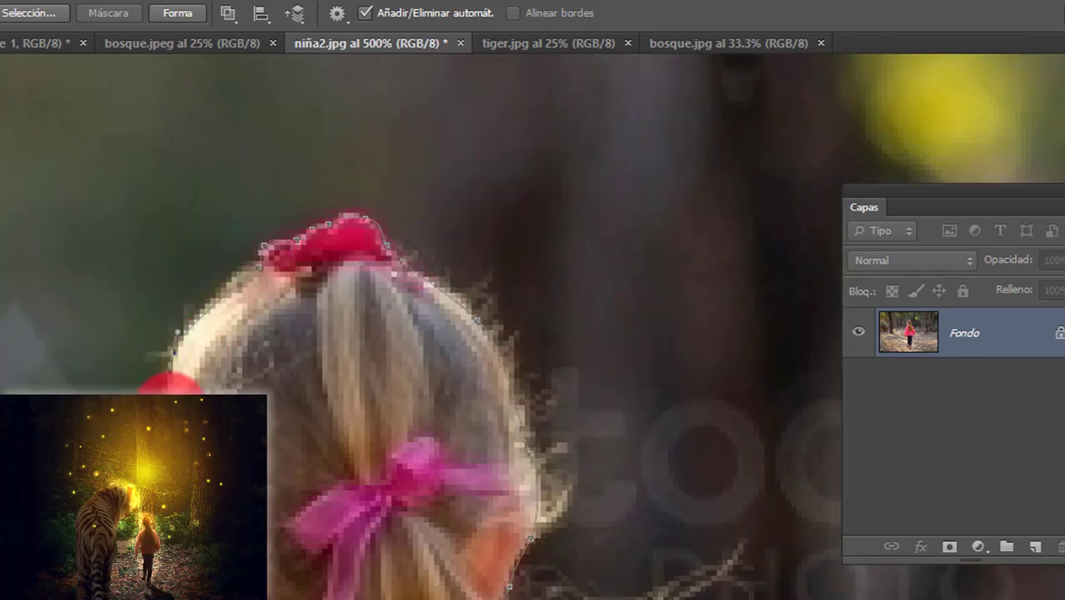
Convert the closed path into a selection and add a layer mask that isolates the girl from her background
right_click(206, 343)
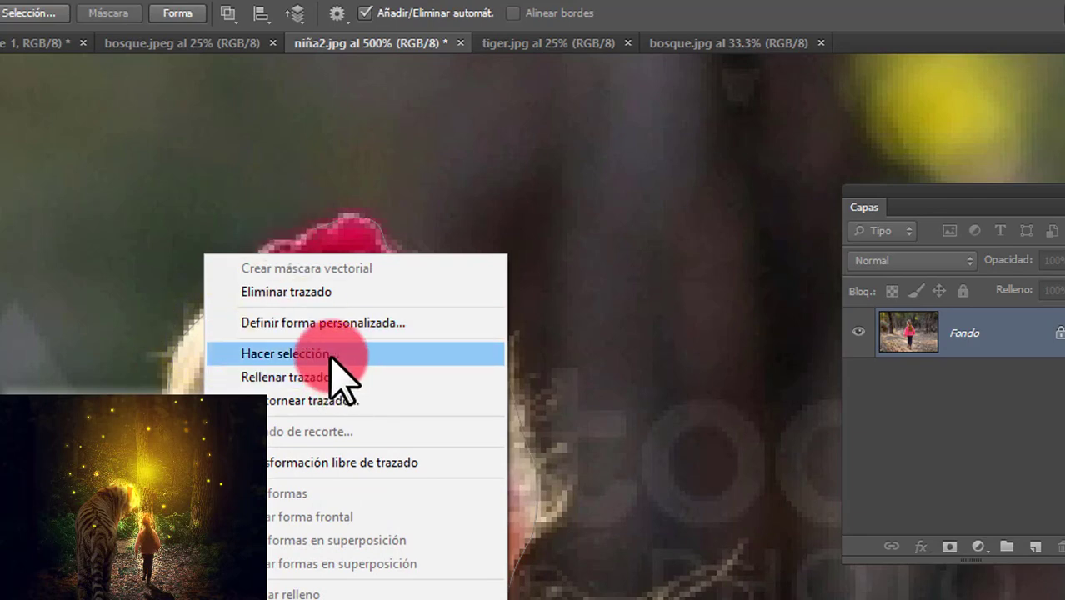
click(356, 350)
click(667, 192)
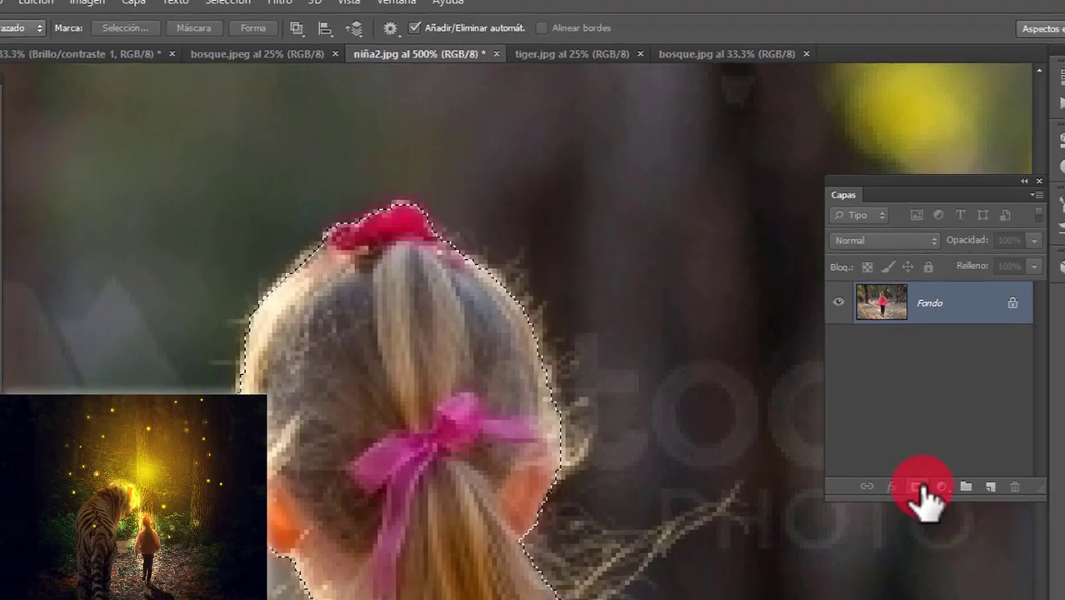
click(948, 546)
key(ctrl+minus)
key(ctrl+minus)
key(ctrl+minus)
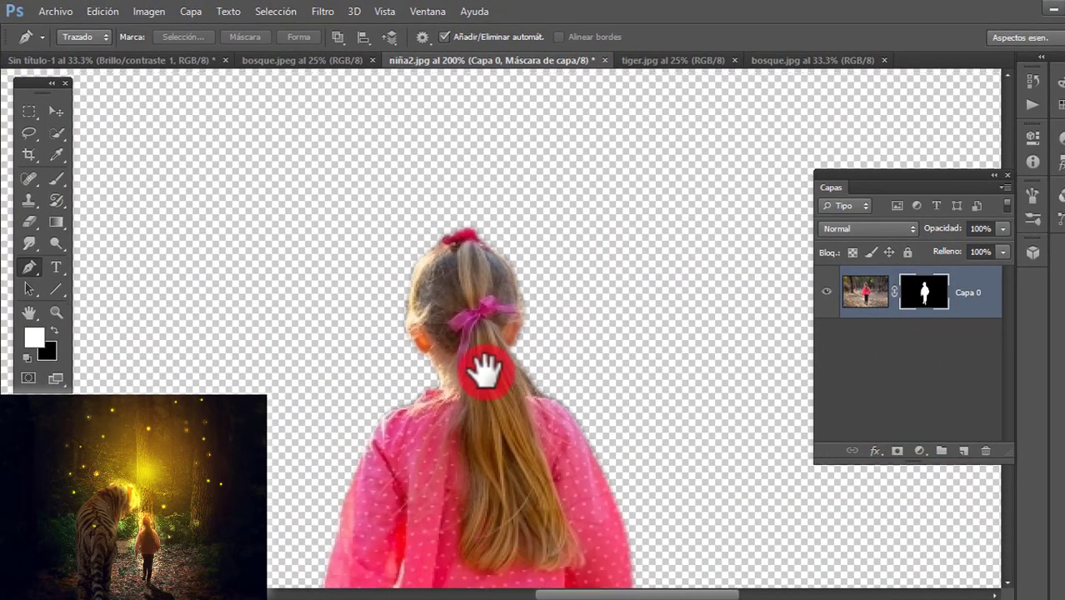
Move the masked girl from niña2.jpg into the Sin título-1 forest composition
drag(484, 370, 423, 270)
click(55, 111)
drag(466, 220, 485, 333)
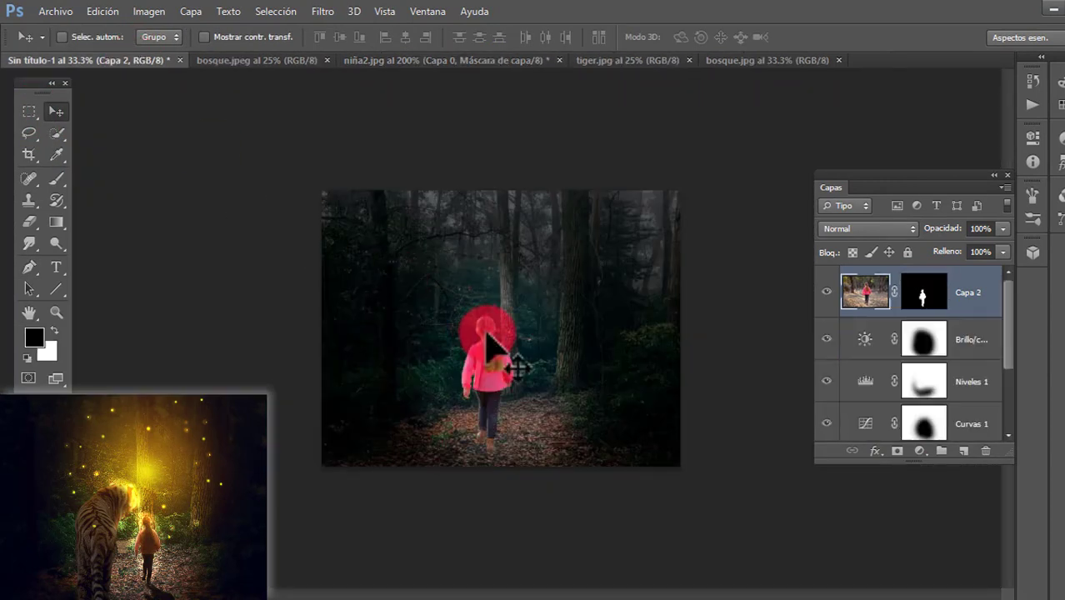
Scale the girl down to about 68.8% and position her on the leaf-covered path in front of the central tree
key(ctrl+t)
drag(617, 283, 500, 360)
drag(441, 397, 513, 400)
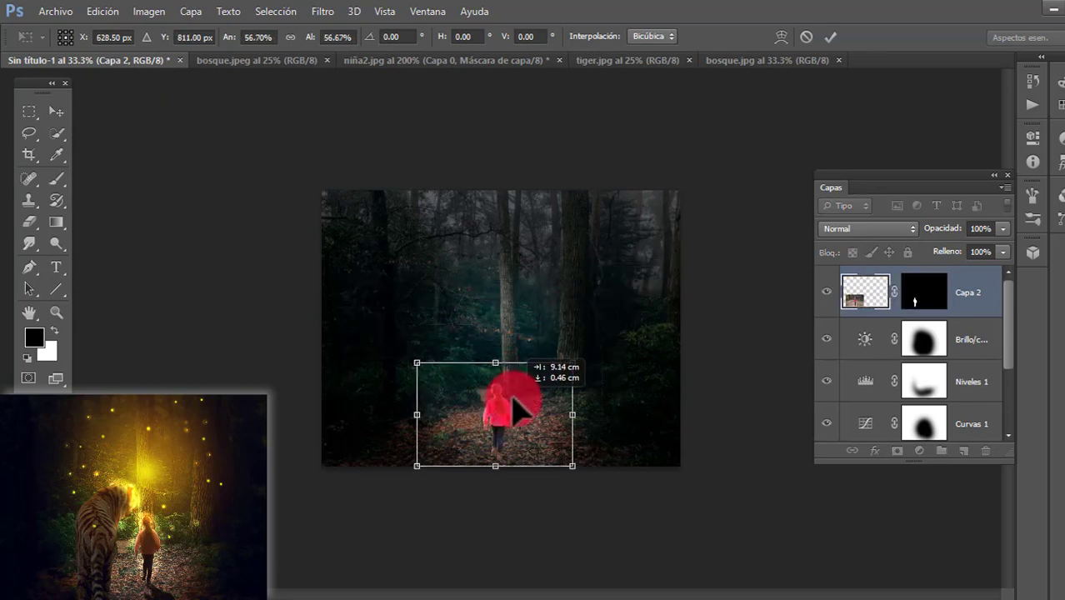
key(ctrl+plus)
drag(502, 464, 503, 457)
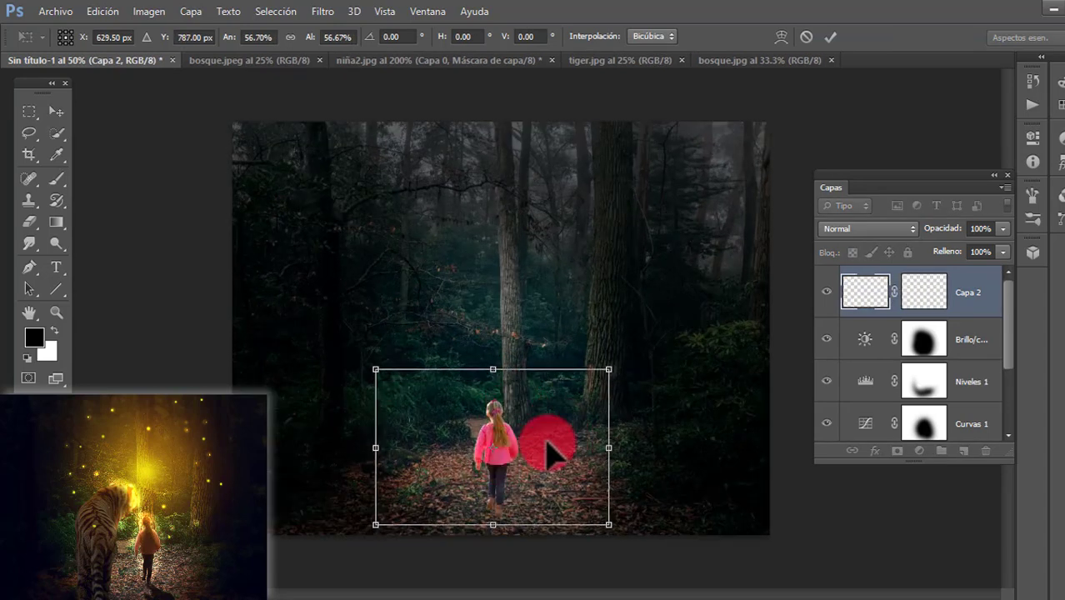
drag(609, 371, 655, 330)
drag(542, 441, 516, 407)
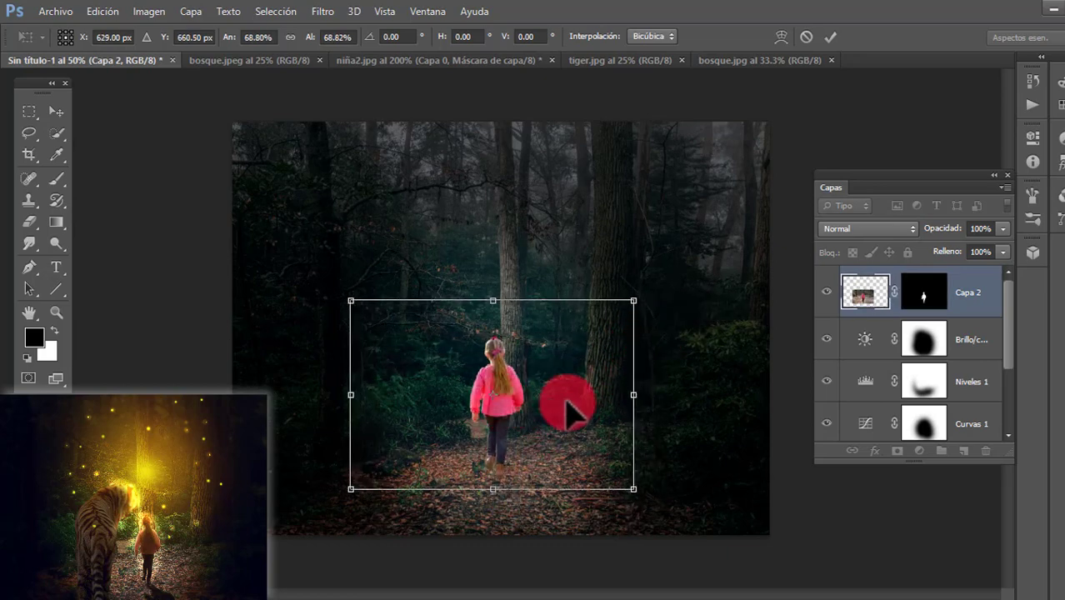
key(Return)
mouse_move(506, 395)
mouse_down()
mouse_move(509, 412)
mouse_move(548, 420)
mouse_move(497, 406)
mouse_up()
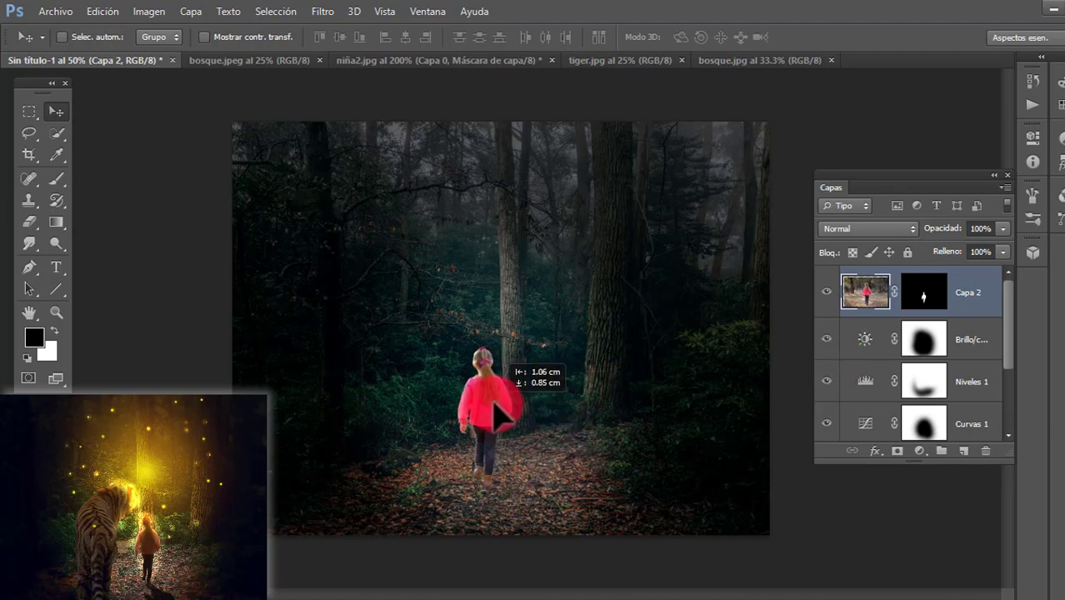
Load the mask of Capa 2 as a selection and open the edge refinement settings for it
key(ctrl+plus)
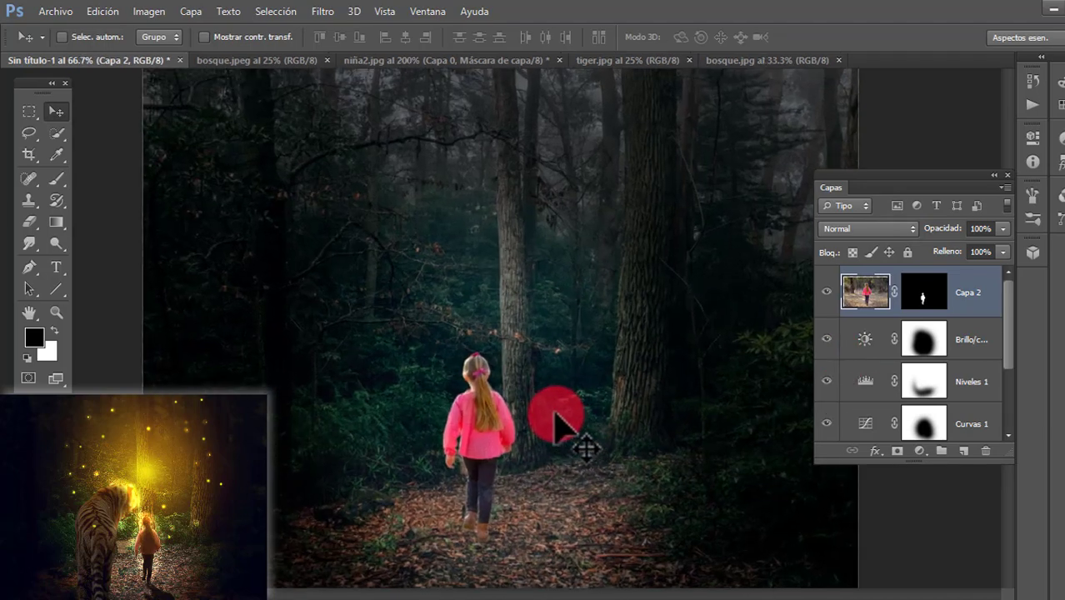
ctrl+click(924, 296)
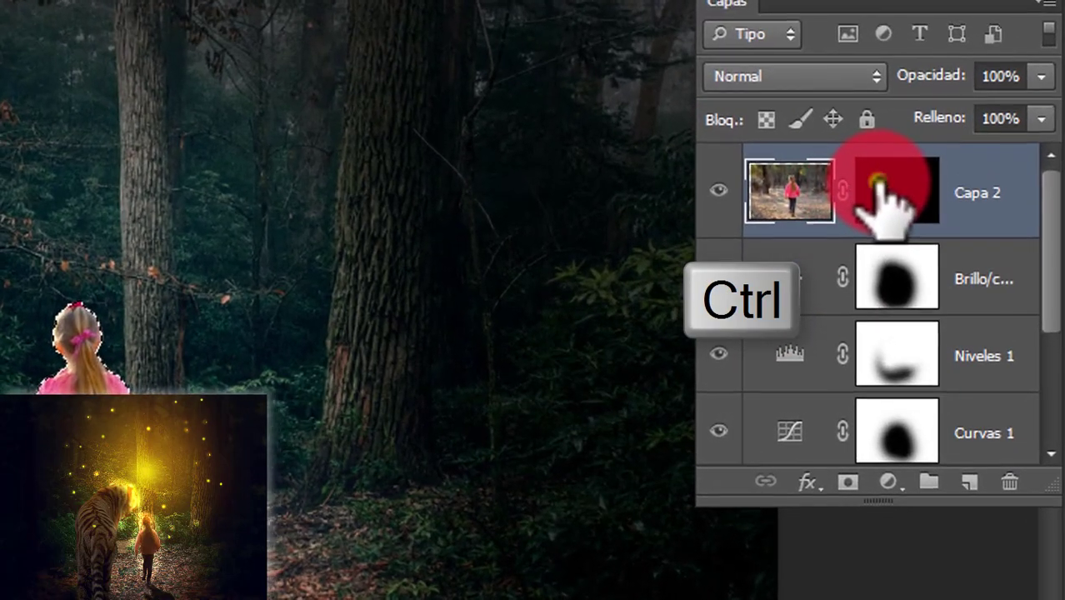
right_click(921, 295)
click(912, 451)
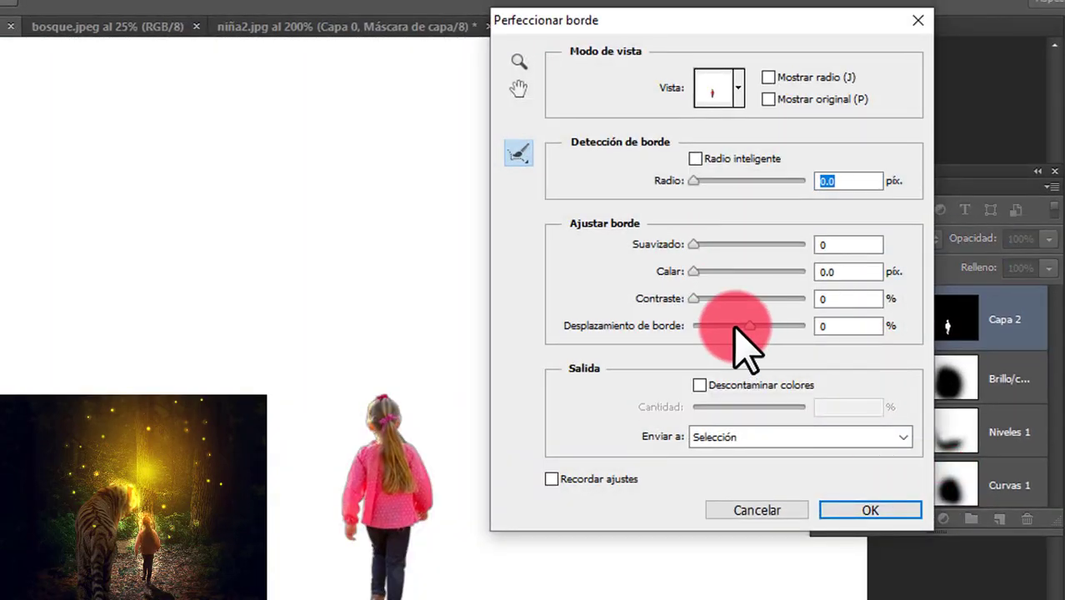
Refine the girl's edge with smart radius 1.4 px, smoothing 5, edge shift -63% and colour decontamination at 50%
click(734, 326)
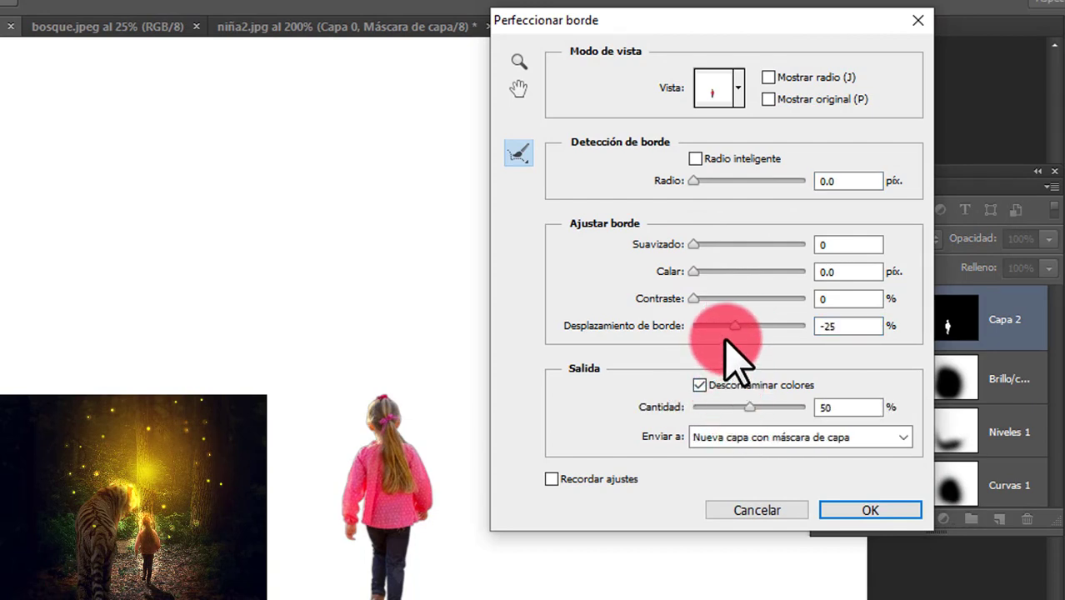
click(694, 159)
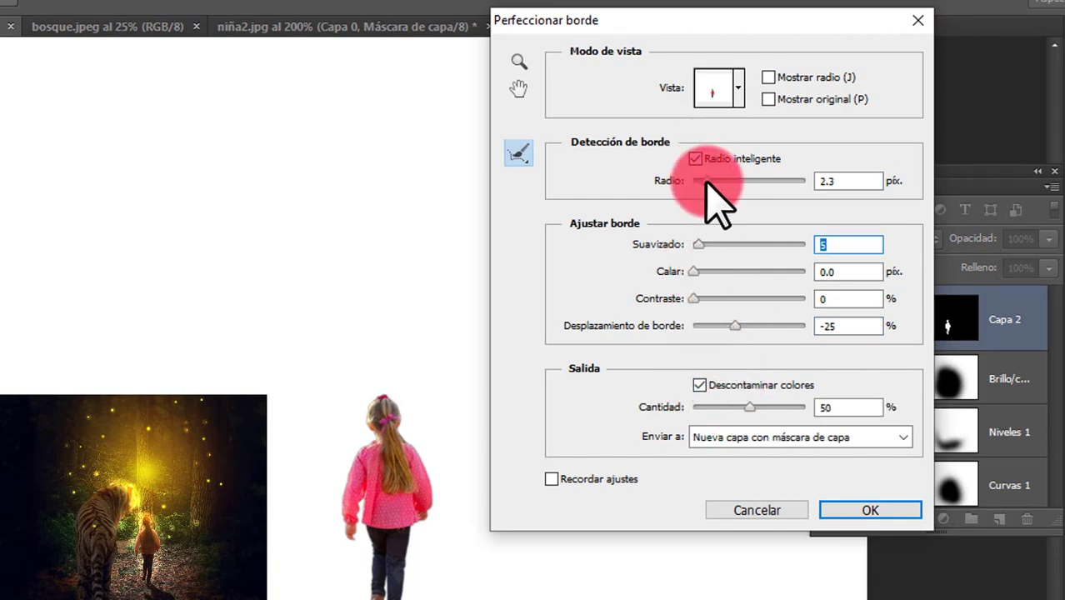
key(ctrl+plus)
key(ctrl+plus)
drag(382, 538, 436, 253)
click(718, 325)
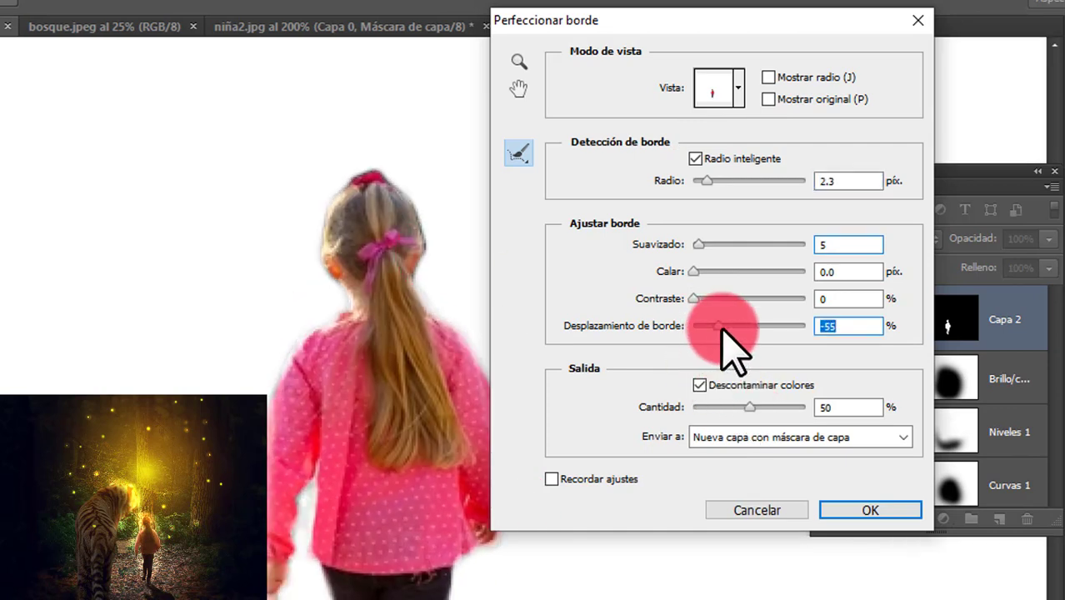
click(702, 182)
Output the refined cutout as a new layer (Nueva capa) and hide the original Capa 2 layer
click(869, 509)
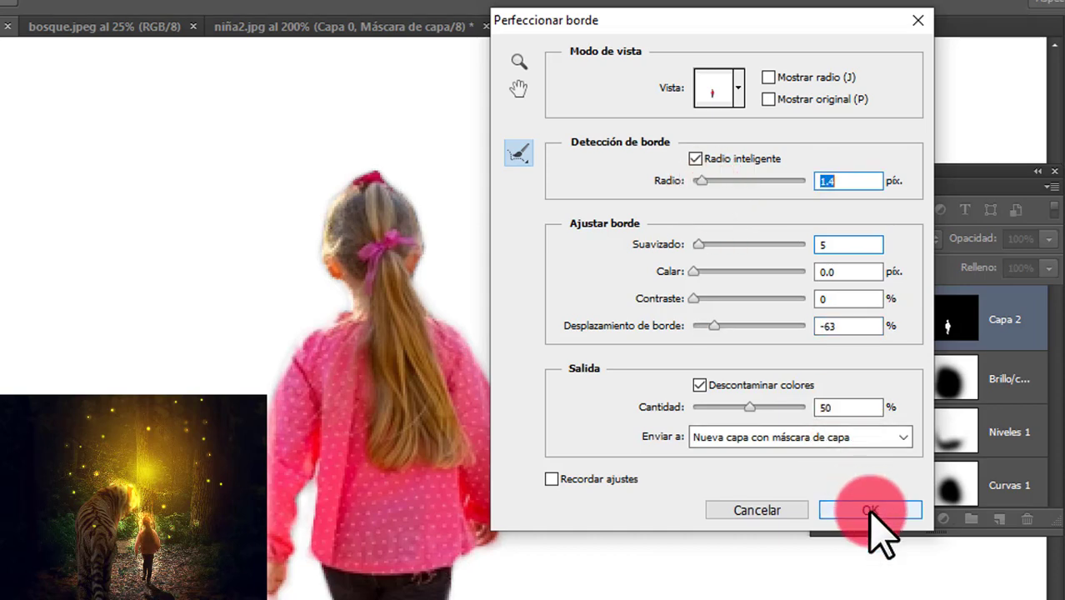
click(883, 438)
click(784, 489)
click(870, 510)
click(707, 396)
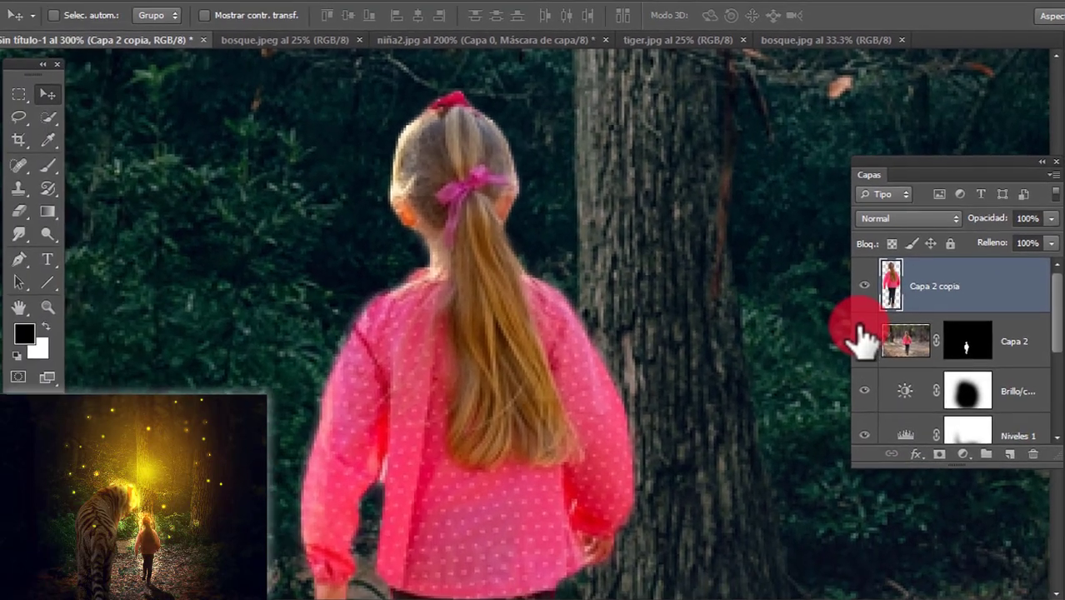
click(854, 324)
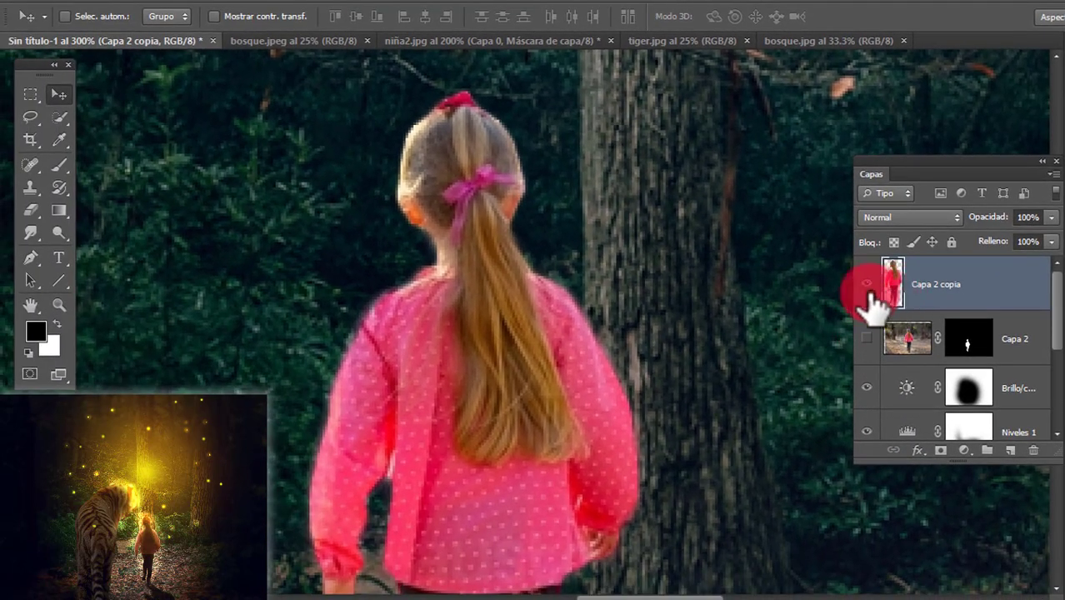
Select the Smudge tool and choose a brush for reworking the hair edges on the Capa 2 copia layer
click(33, 234)
key(ctrl+plus)
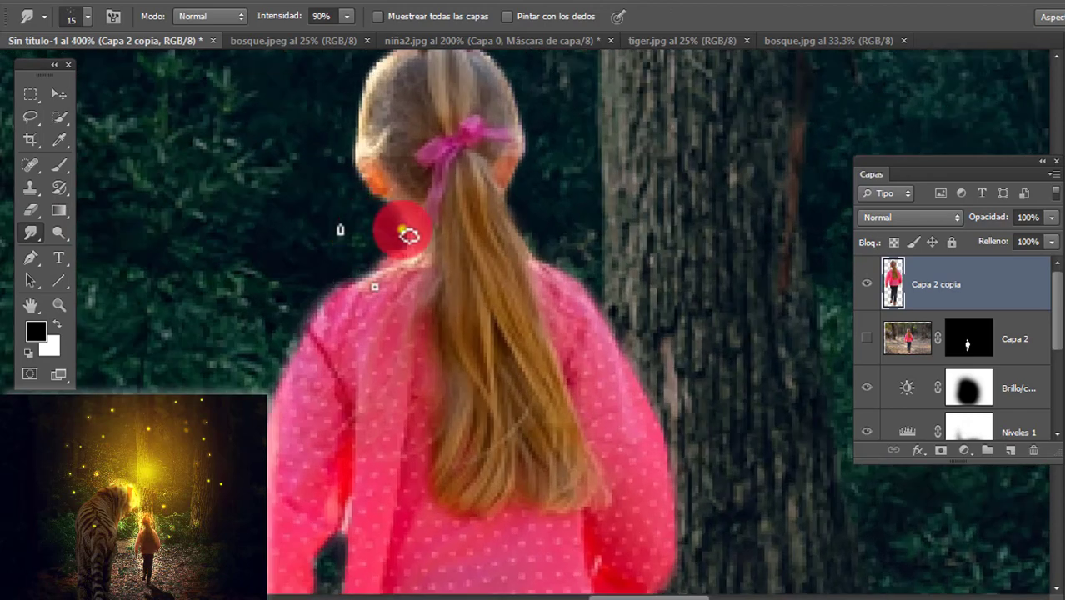
right_click(403, 229)
click(544, 215)
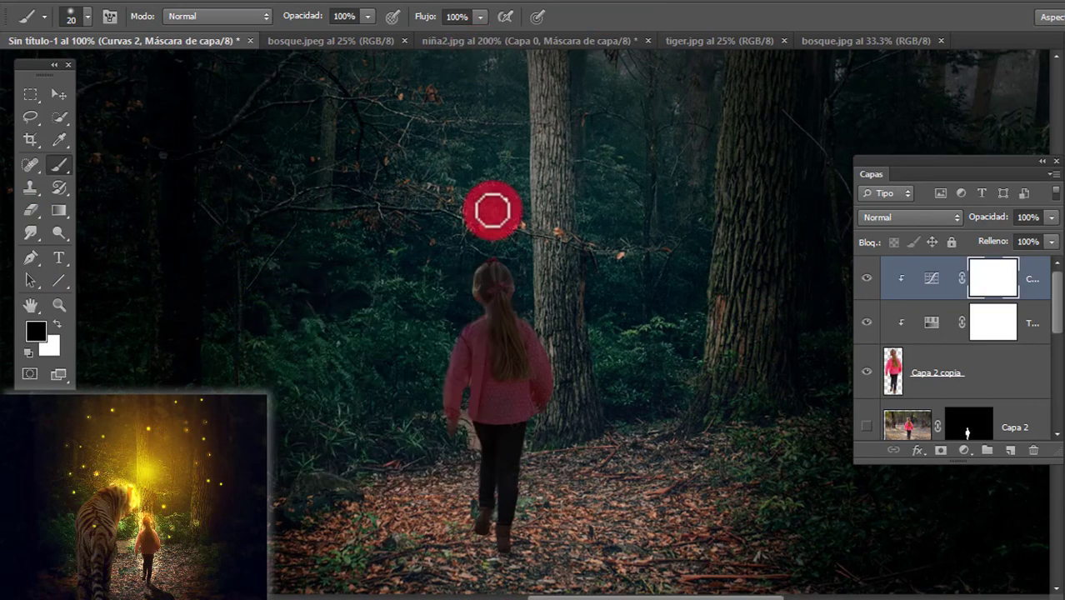
Paint black on the Curvas 2 mask along the girl's sleeves, shoulders and head to bring back light on those edges
scroll(451, 279, up, 2)
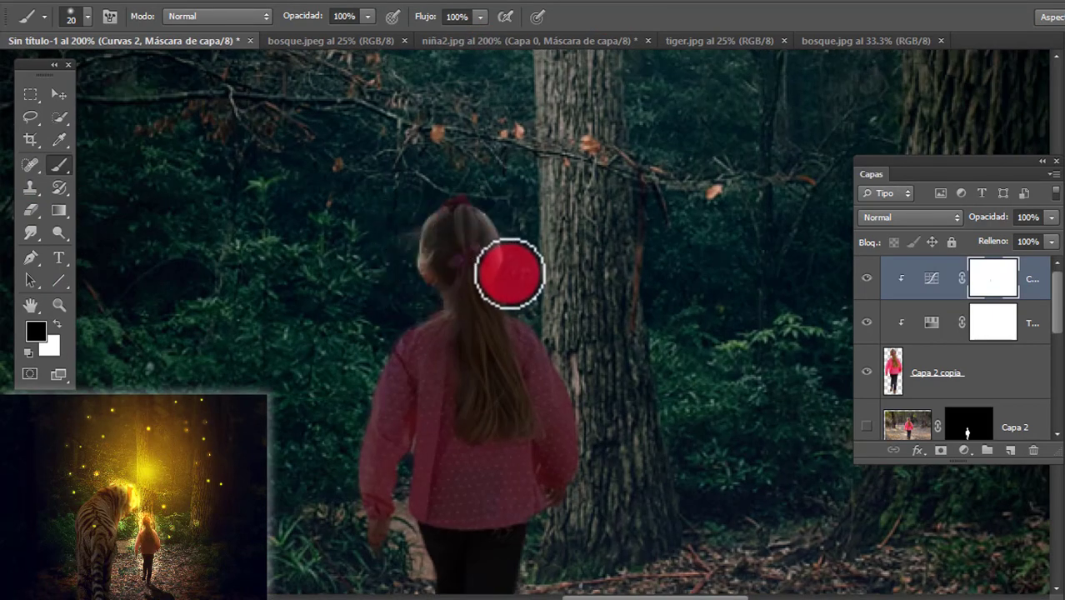
drag(383, 369, 352, 457)
mouse_move(524, 324)
mouse_down()
mouse_move(583, 395)
mouse_move(595, 457)
mouse_up()
drag(506, 298, 540, 326)
mouse_move(443, 303)
mouse_down()
mouse_move(385, 360)
mouse_move(353, 427)
mouse_move(346, 495)
mouse_move(439, 315)
mouse_move(404, 251)
mouse_move(512, 226)
mouse_move(447, 191)
mouse_move(407, 264)
mouse_up()
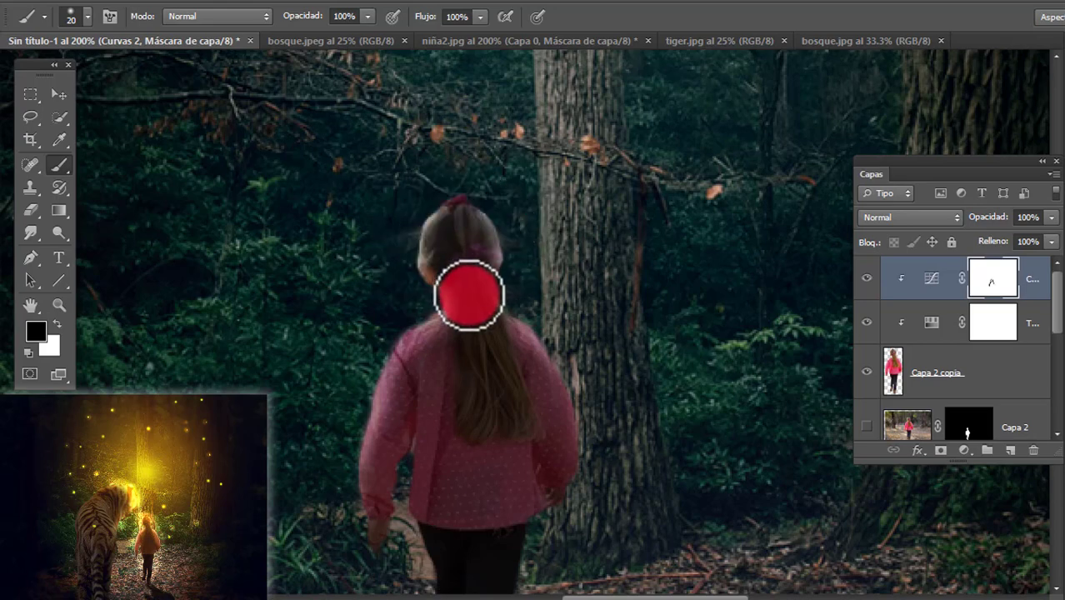
Paint black on the Curvas 2 mask along the edges of the girl's trouser legs and boots
drag(460, 426, 435, 273)
mouse_move(386, 383)
mouse_down()
mouse_move(397, 407)
mouse_move(395, 393)
mouse_move(398, 404)
mouse_move(398, 395)
mouse_move(404, 405)
mouse_move(469, 407)
mouse_move(498, 383)
mouse_move(480, 523)
mouse_up()
drag(490, 473, 490, 381)
mouse_move(403, 473)
mouse_down()
mouse_move(475, 524)
mouse_move(470, 533)
mouse_move(475, 485)
mouse_move(474, 525)
mouse_move(403, 480)
mouse_move(396, 448)
mouse_move(409, 428)
mouse_move(397, 481)
mouse_up()
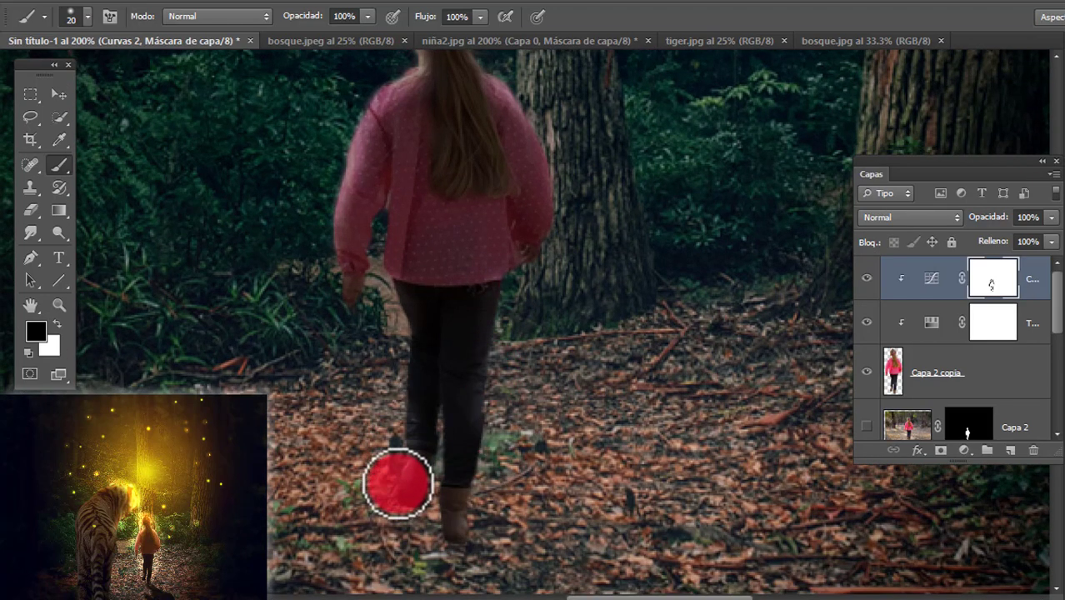
Compare the girl with and without the Curvas 2 adjustment by toggling its visibility
key(ctrl+minus)
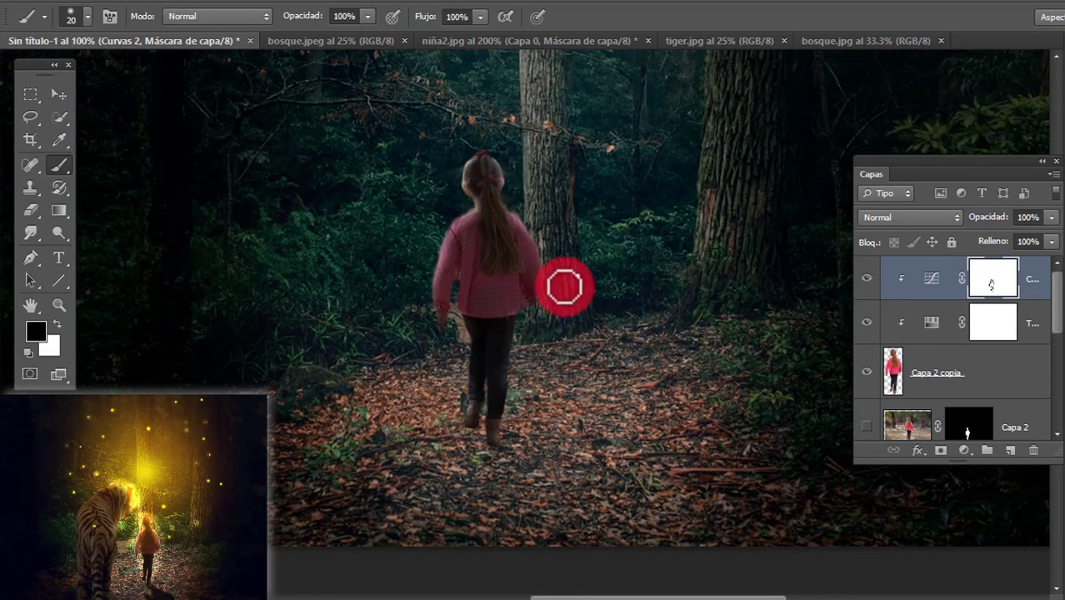
click(864, 280)
click(866, 280)
click(866, 280)
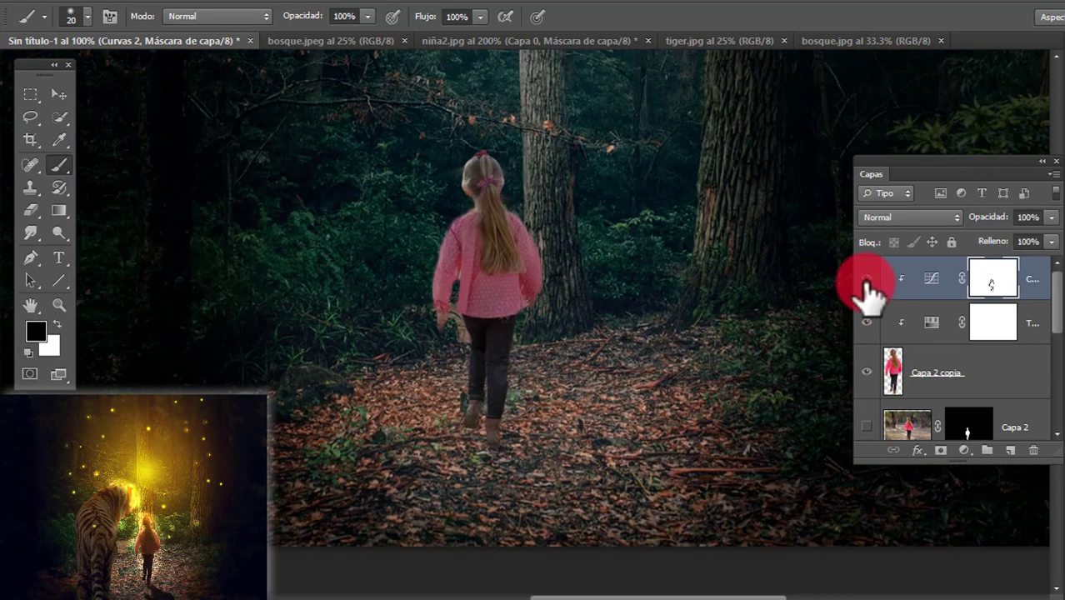
click(864, 282)
Close the niña2.jpg document and bring up the tiger.jpg photo
key(ctrl+minus)
click(708, 40)
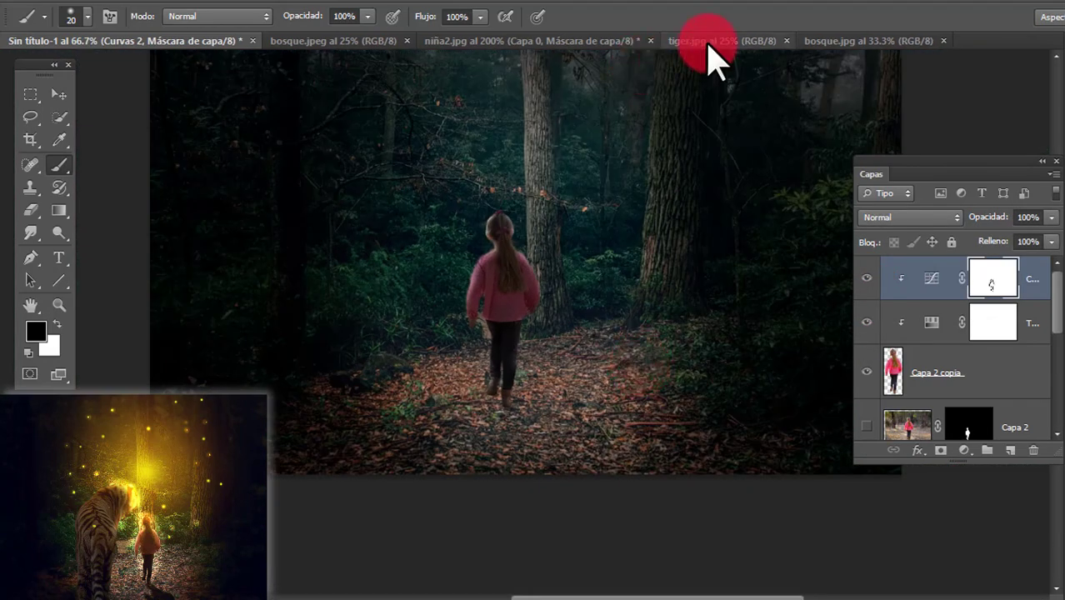
click(651, 40)
click(635, 227)
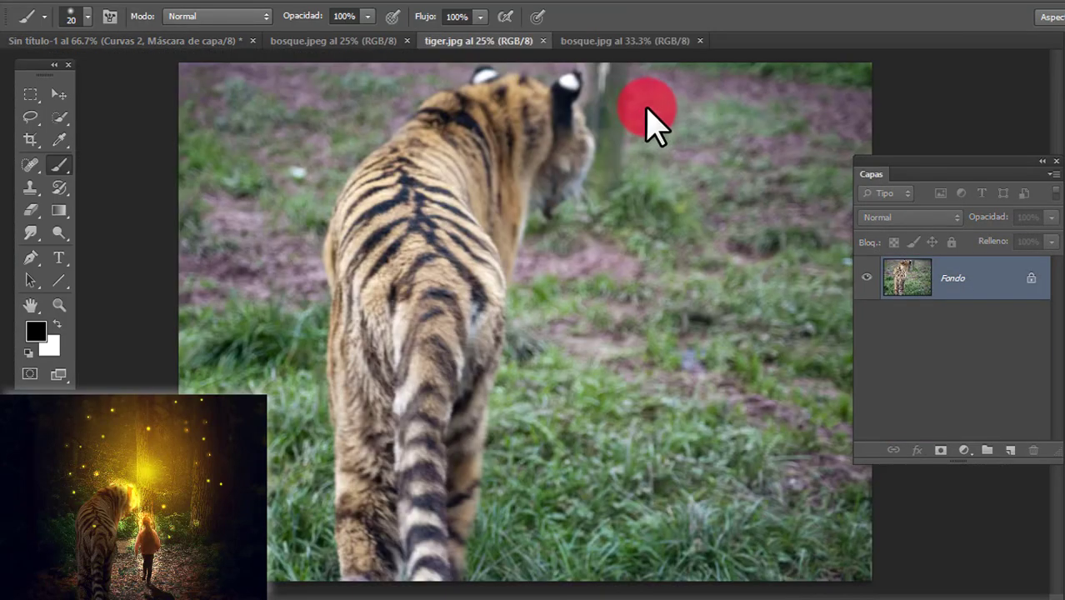
Select the tiger's head, shoulders and upper back with the Quick Selection tool
key(ctrl+plus)
drag(372, 171, 382, 292)
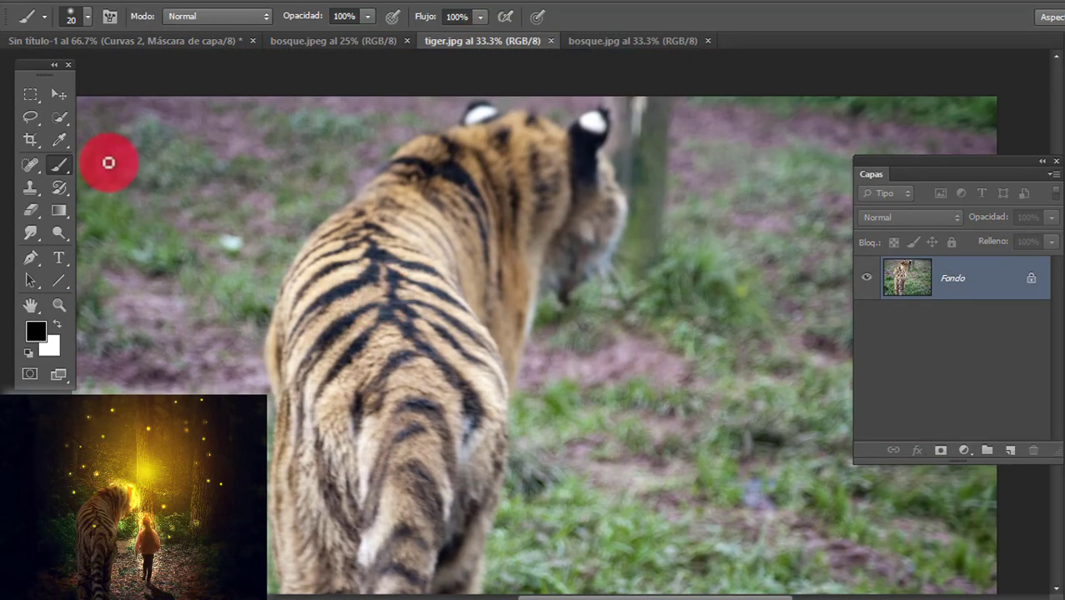
click(58, 117)
mouse_move(447, 190)
mouse_down()
mouse_move(561, 150)
mouse_move(604, 216)
mouse_move(357, 352)
mouse_move(403, 175)
mouse_move(475, 117)
mouse_move(561, 103)
mouse_move(543, 131)
mouse_up()
drag(447, 320, 452, 267)
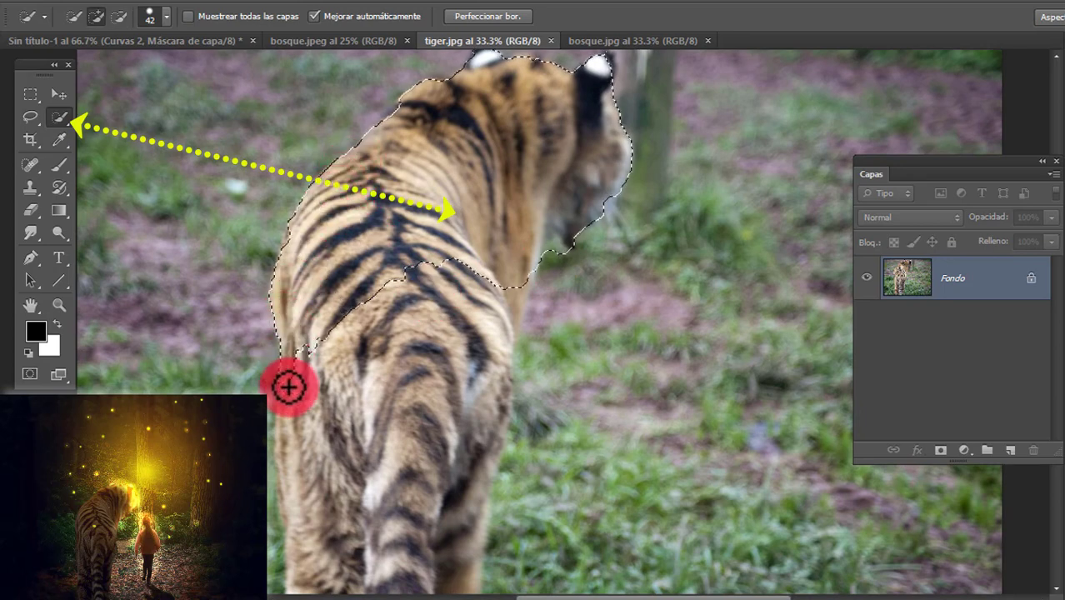
Extend the tiger selection over the rear body, legs and tail, excluding the grass beside the legs
mouse_move(501, 311)
mouse_down()
mouse_move(447, 255)
mouse_move(345, 371)
mouse_move(345, 255)
mouse_up()
mouse_move(440, 332)
mouse_down()
mouse_move(443, 206)
mouse_move(352, 419)
mouse_move(454, 379)
mouse_up()
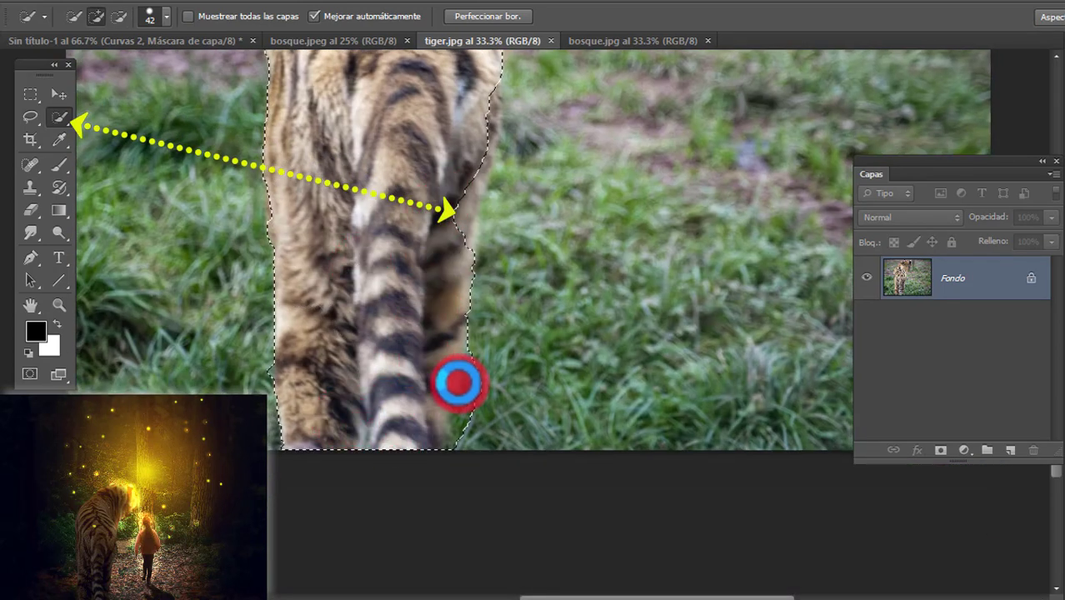
alt+click(471, 375)
drag(468, 274, 482, 124)
alt+click(236, 371)
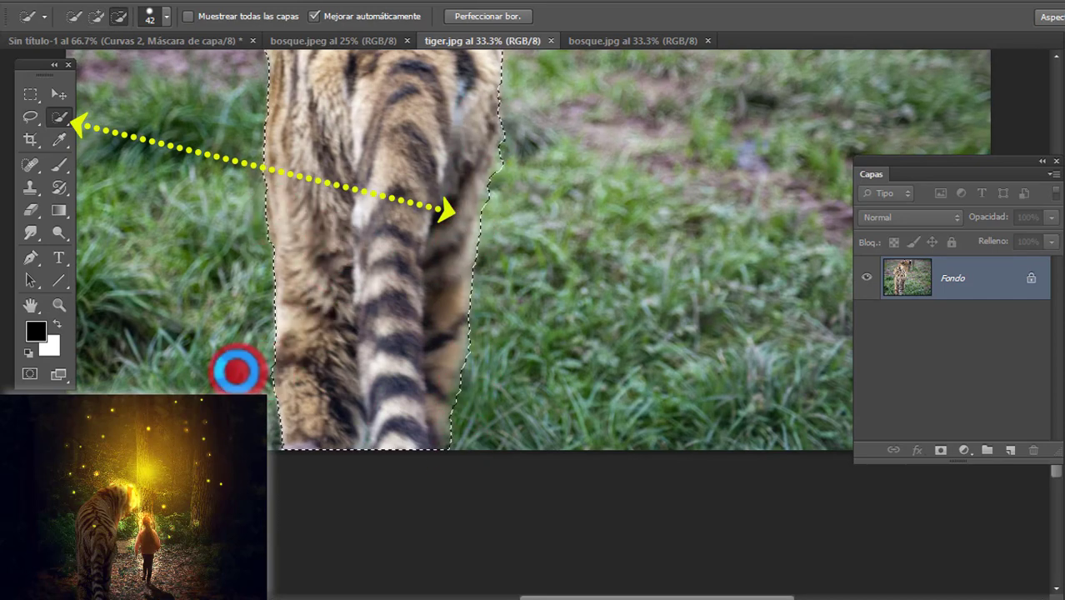
drag(440, 219, 407, 392)
drag(379, 214, 359, 395)
Move the selected tiger from tiger.jpg into the Sin título-1 forest composite
click(59, 94)
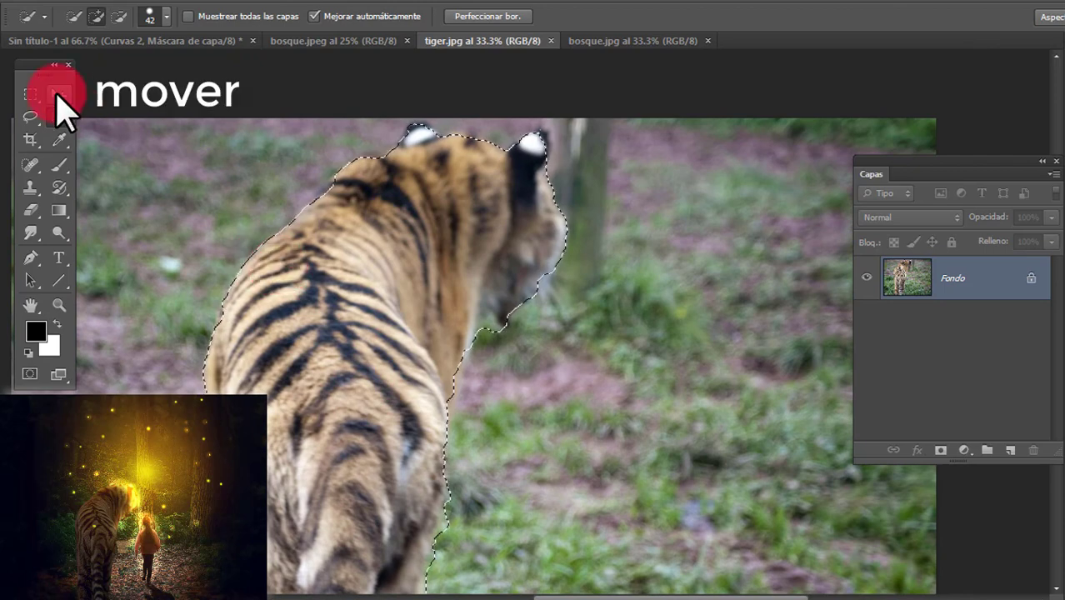
drag(357, 231, 487, 333)
key(ctrl+minus)
key(ctrl+t)
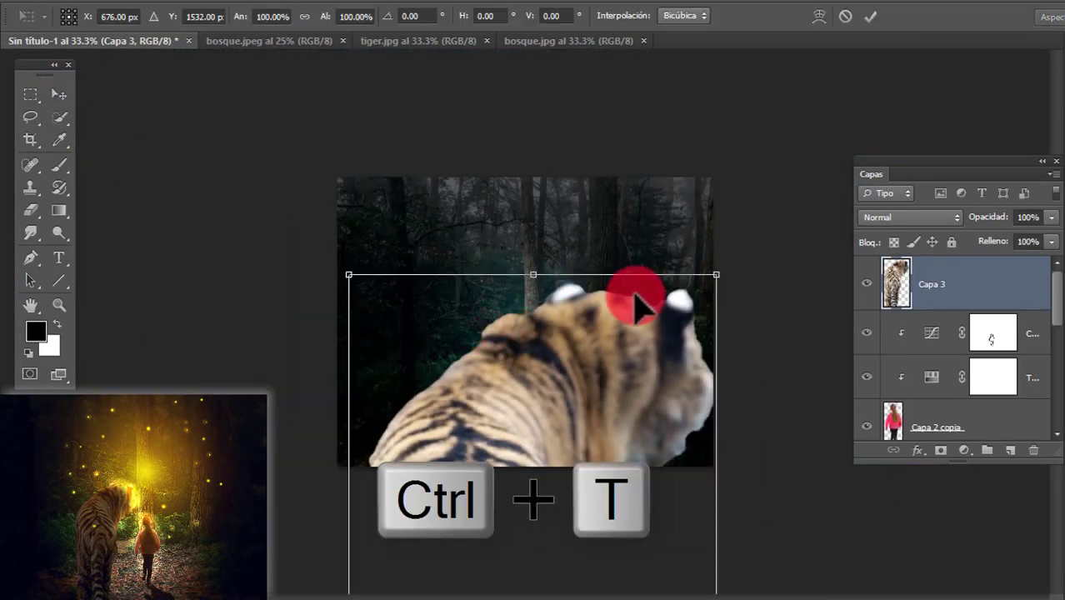
drag(718, 275, 607, 481)
drag(434, 520, 434, 287)
drag(606, 248, 498, 370)
drag(460, 428, 460, 284)
drag(525, 244, 489, 305)
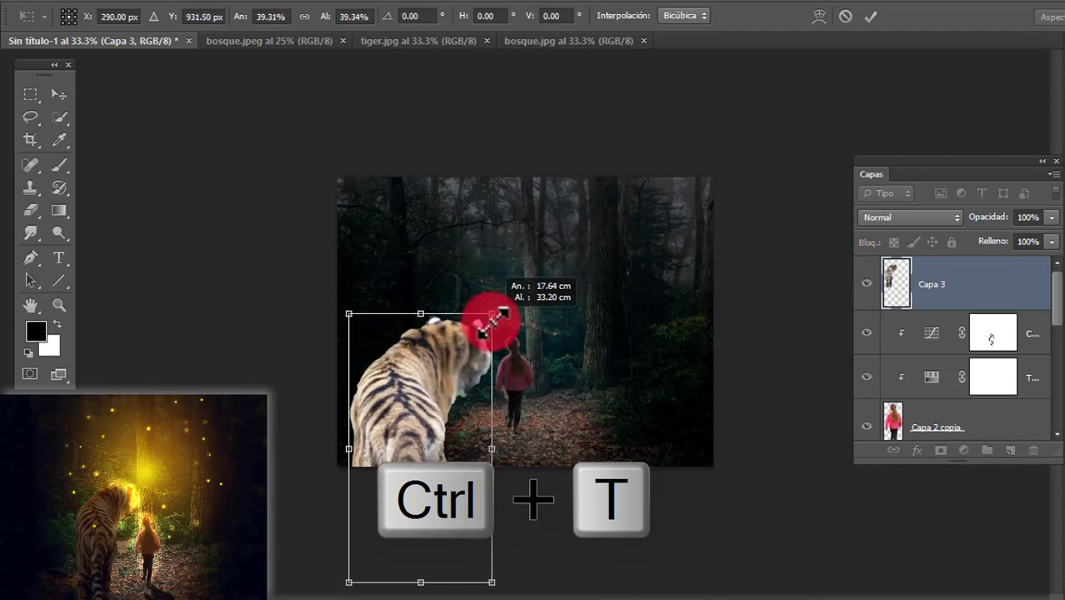
drag(448, 350, 450, 292)
drag(487, 246, 471, 354)
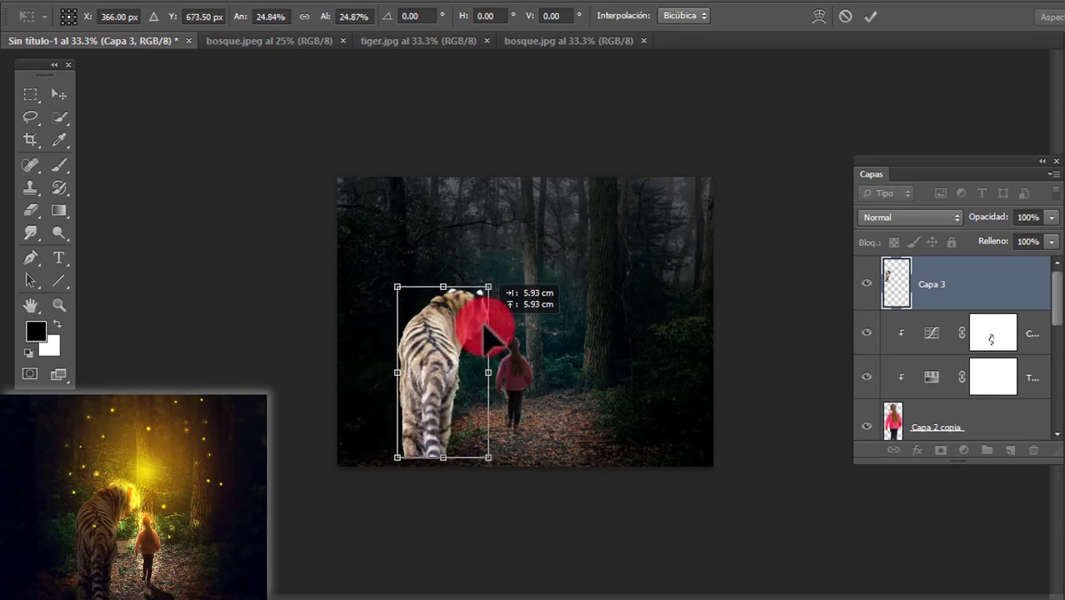
key(Return)
key(ctrl+z)
Scale the tiger proportionally to about 24.21% and place it standing on the path beside the girl
key(ctrl+t)
drag(709, 272, 477, 351)
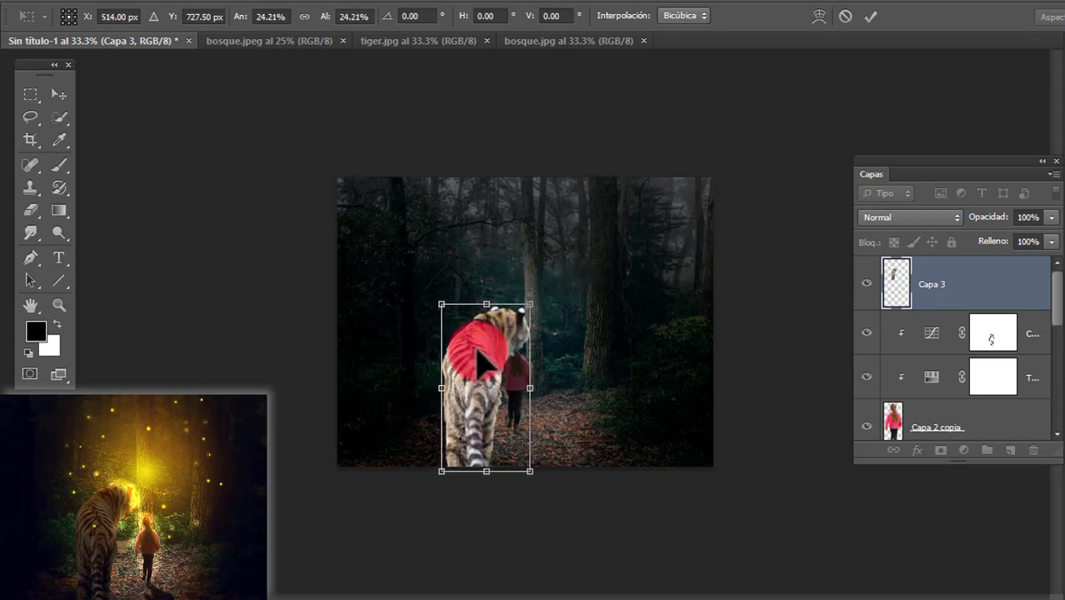
key(Return)
Group the Capa 2 copia girl layer together with its two clipped adjustment layers
click(951, 414)
shift+click(936, 325)
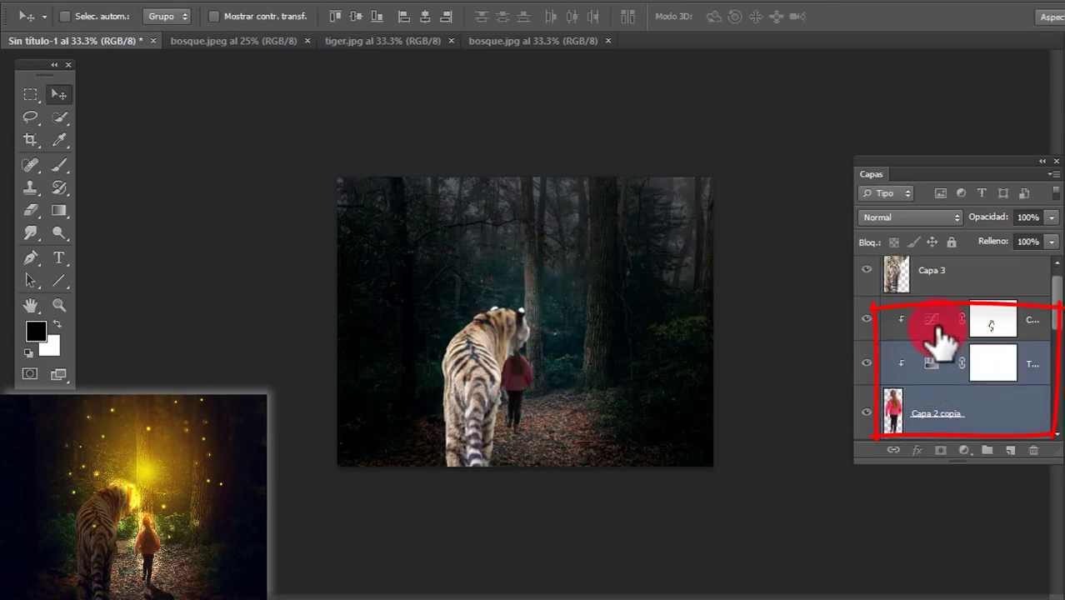
scroll(929, 342, down, 1)
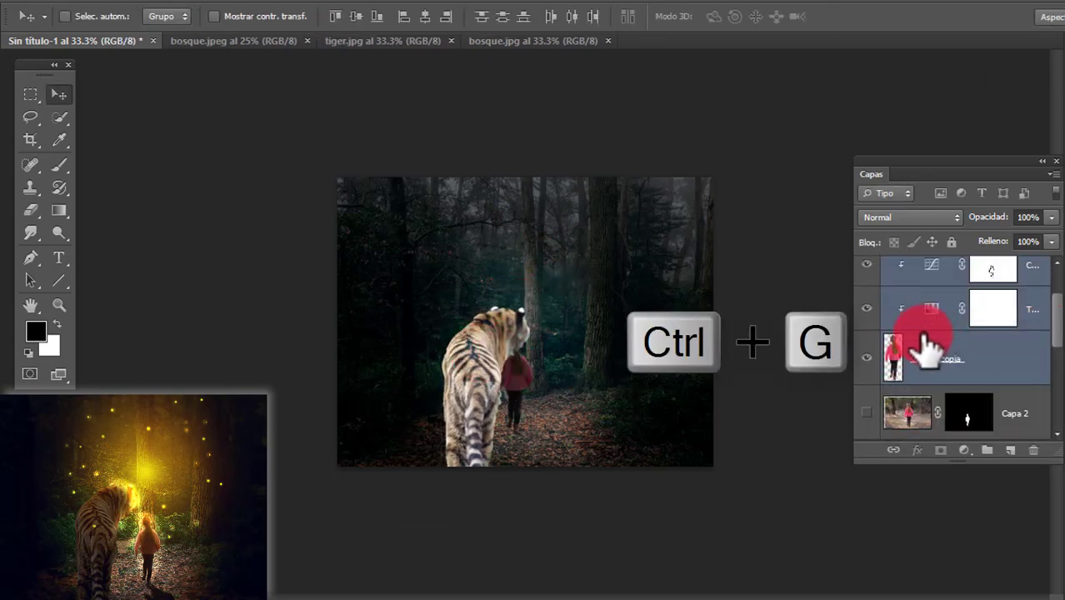
key(ctrl+g)
Delete the hidden Capa 2 layer along with its layer mask
scroll(913, 326, up, 1)
click(969, 359)
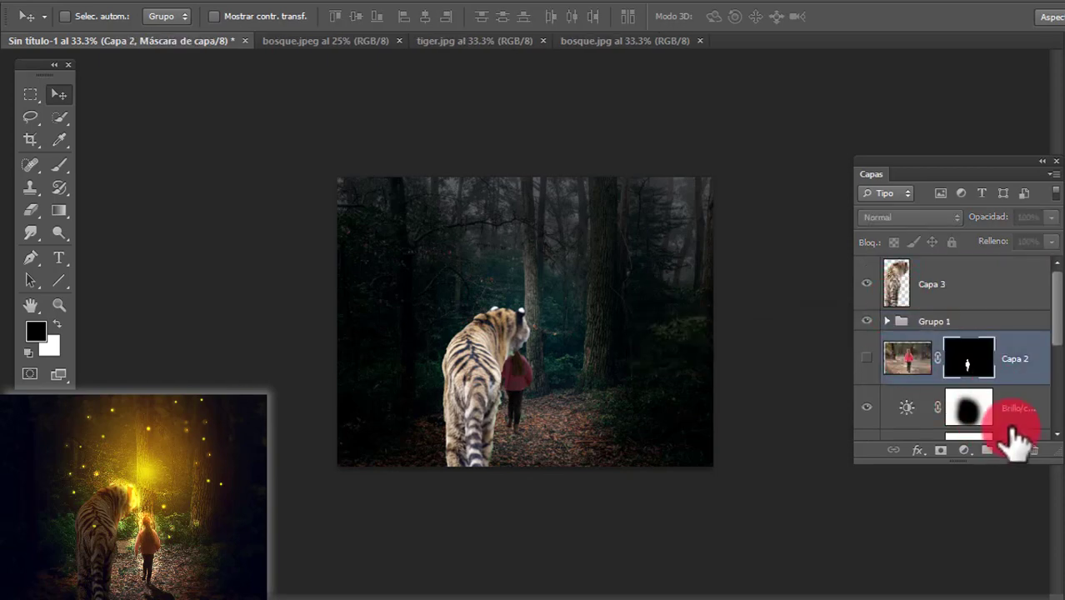
click(1031, 451)
click(543, 235)
click(893, 357)
click(1031, 450)
click(542, 233)
Move the girl's group clear of the tiger to its right and slightly lower, and nudge the tiger's position
click(908, 321)
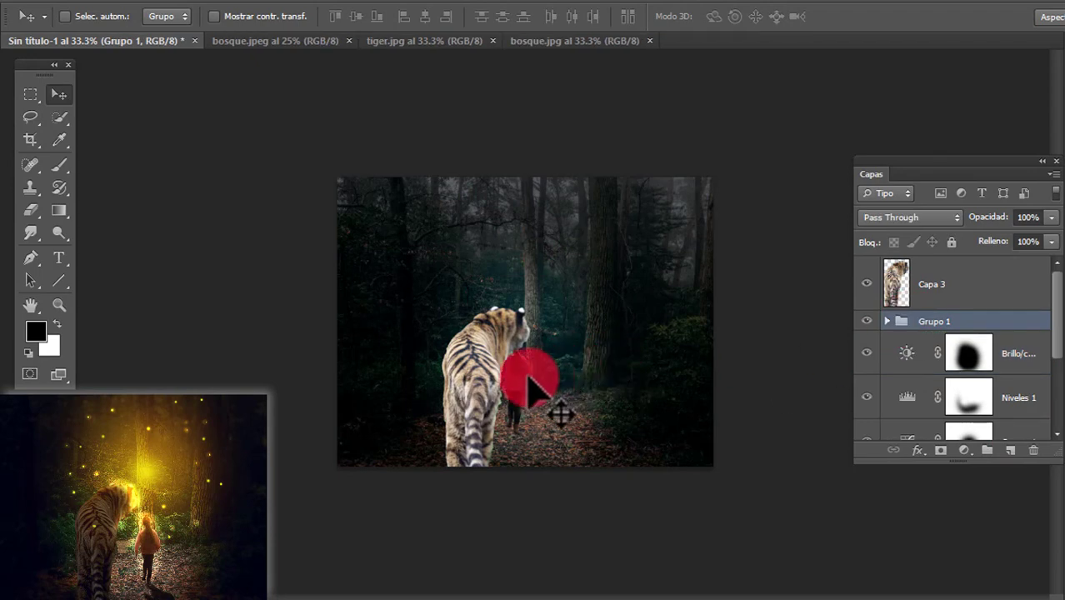
drag(549, 383, 549, 383)
click(908, 288)
drag(467, 340, 471, 351)
drag(539, 373, 539, 390)
Group the forest layer Capa 1 with all its adjustment layers up to Brillo/contraste and name the group bosque
click(874, 331)
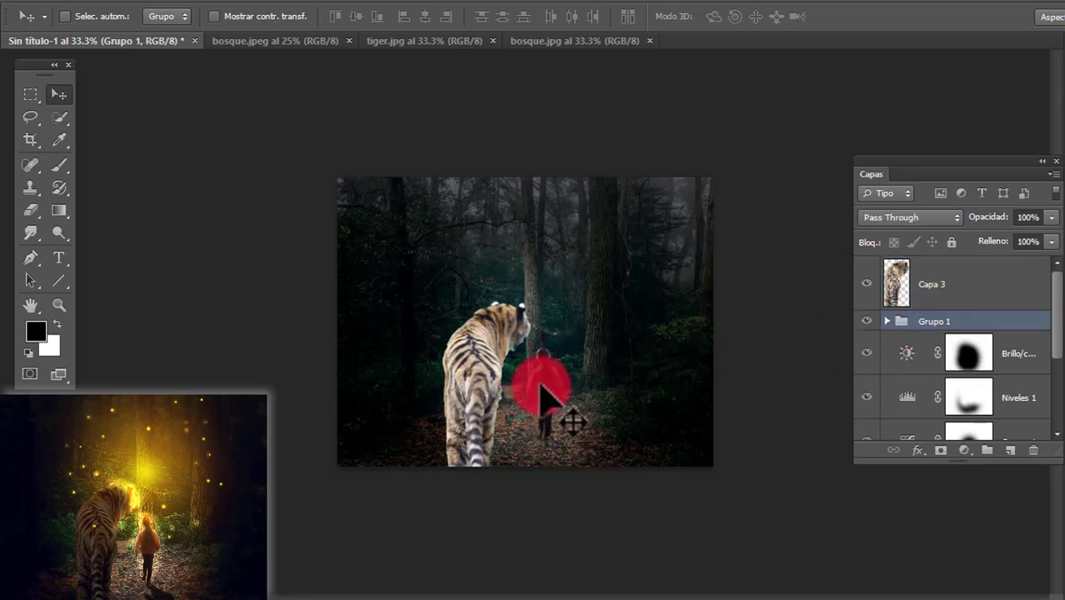
scroll(904, 361, down, 3)
click(937, 376)
scroll(945, 364, up, 3)
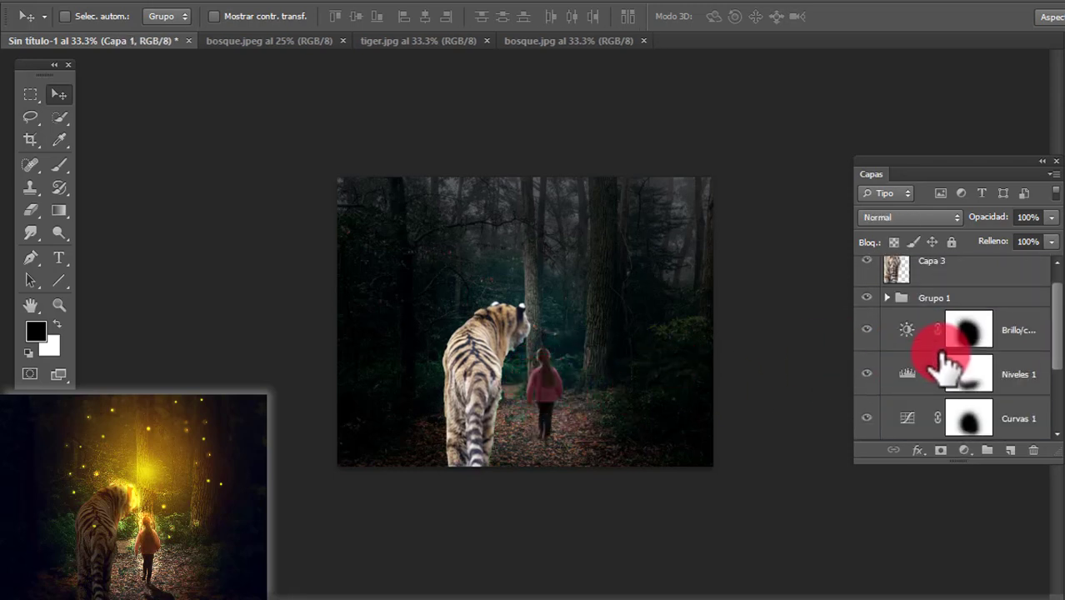
shift+click(911, 337)
key(ctrl+g)
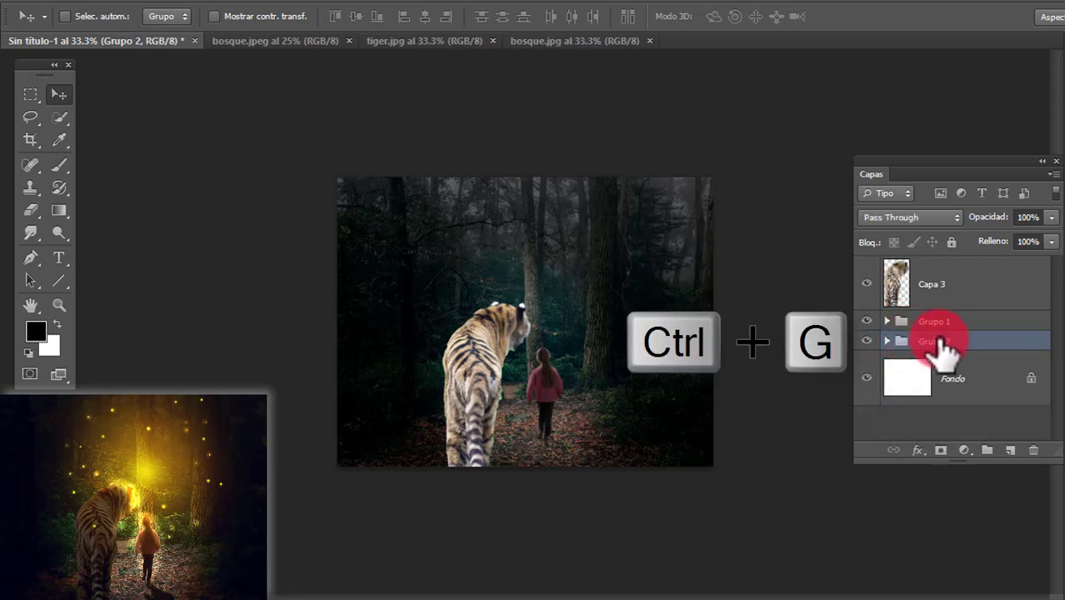
text(bos)
key(Return)
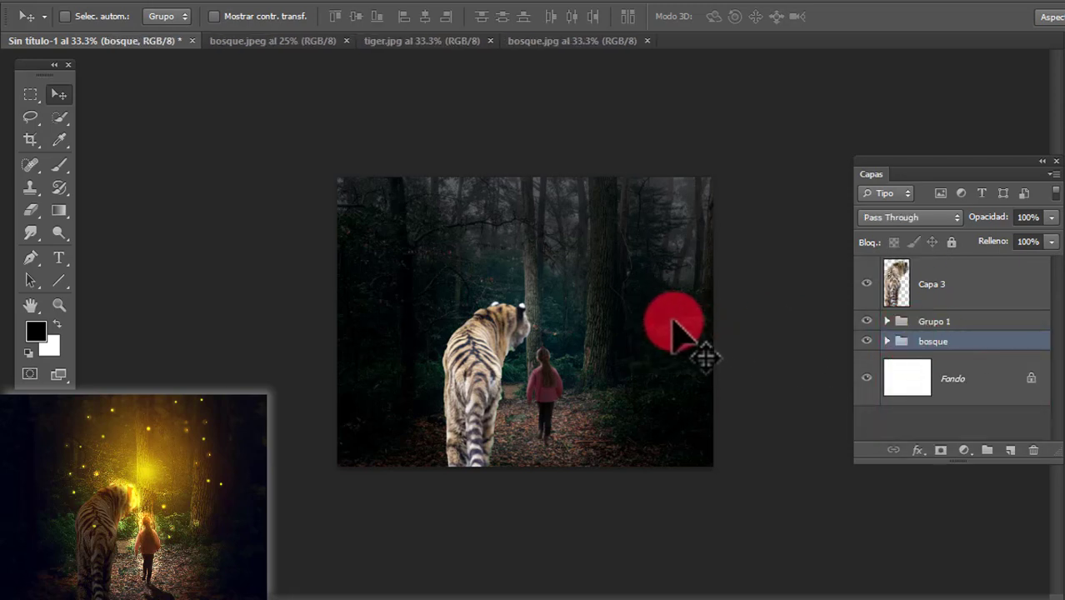
Enlarge the bosque group and reposition it behind the tiger and the girl
key(ctrl+t)
drag(761, 464, 851, 503)
mouse_move(728, 423)
mouse_down()
mouse_move(729, 409)
mouse_move(716, 408)
mouse_up()
key(Return)
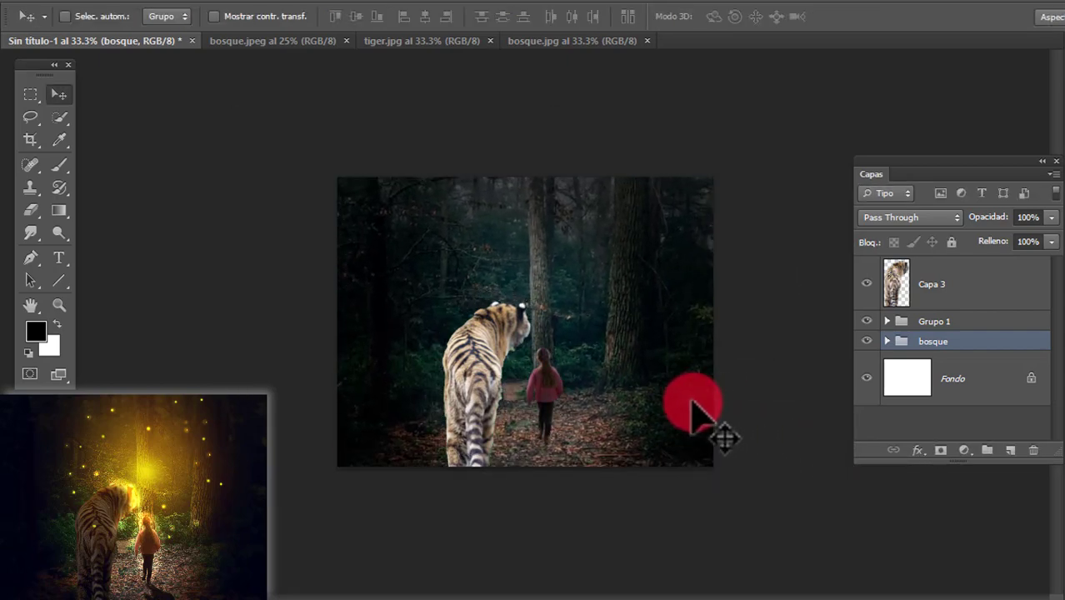
Load the tiger's outline as a selection and contract it slightly inside the fur edge
key(ctrl+plus)
key(ctrl+plus)
drag(844, 316, 800, 238)
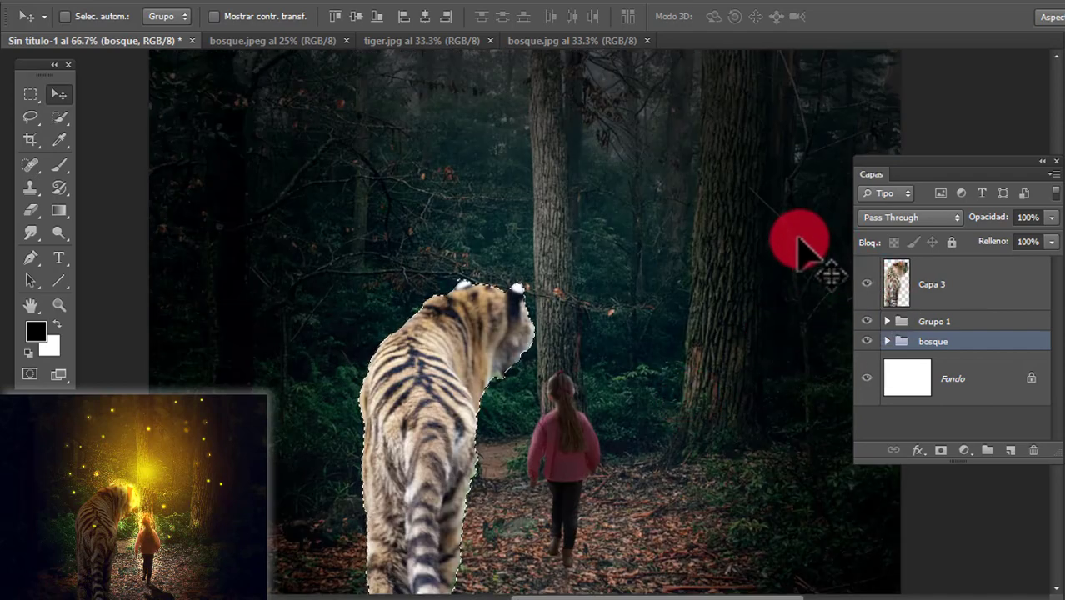
click(300, 1)
mouse_move(392, 180)
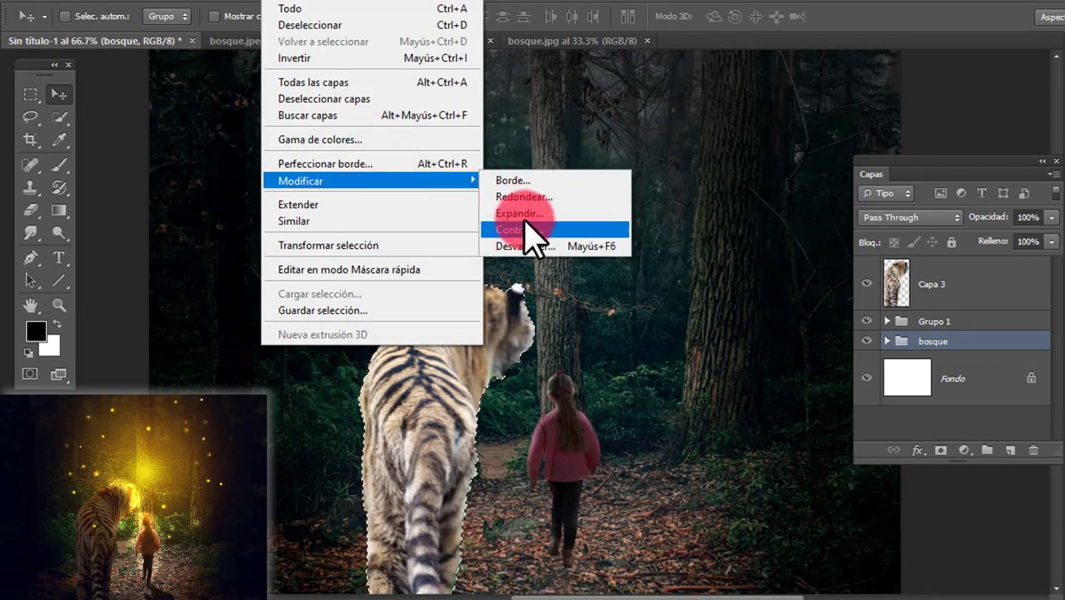
click(529, 232)
key(Return)
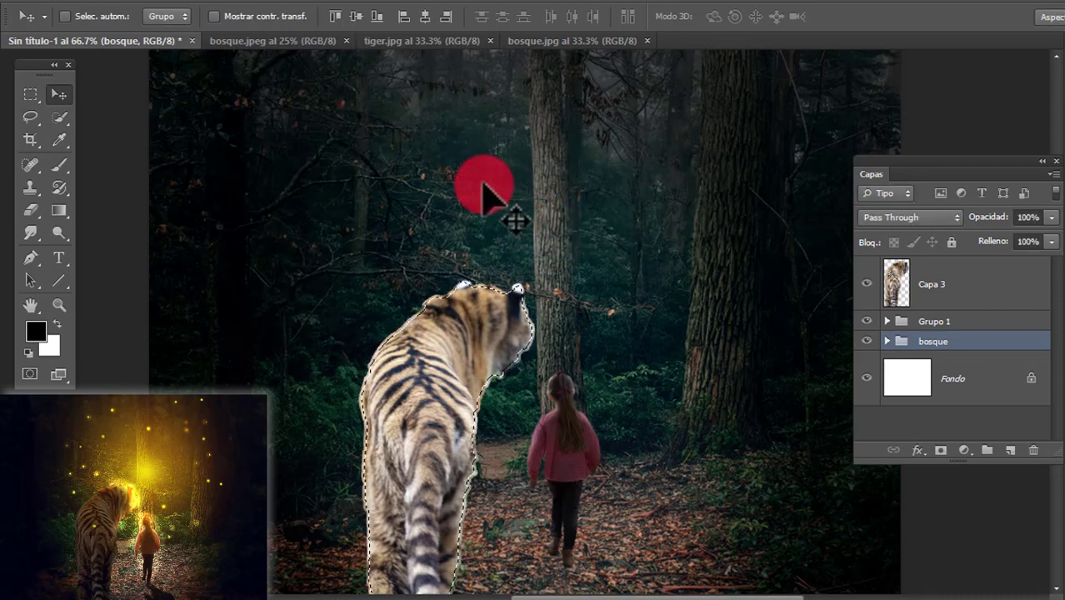
Invert the contracted tiger selection so it covers the fur edge and everything outside
click(59, 118)
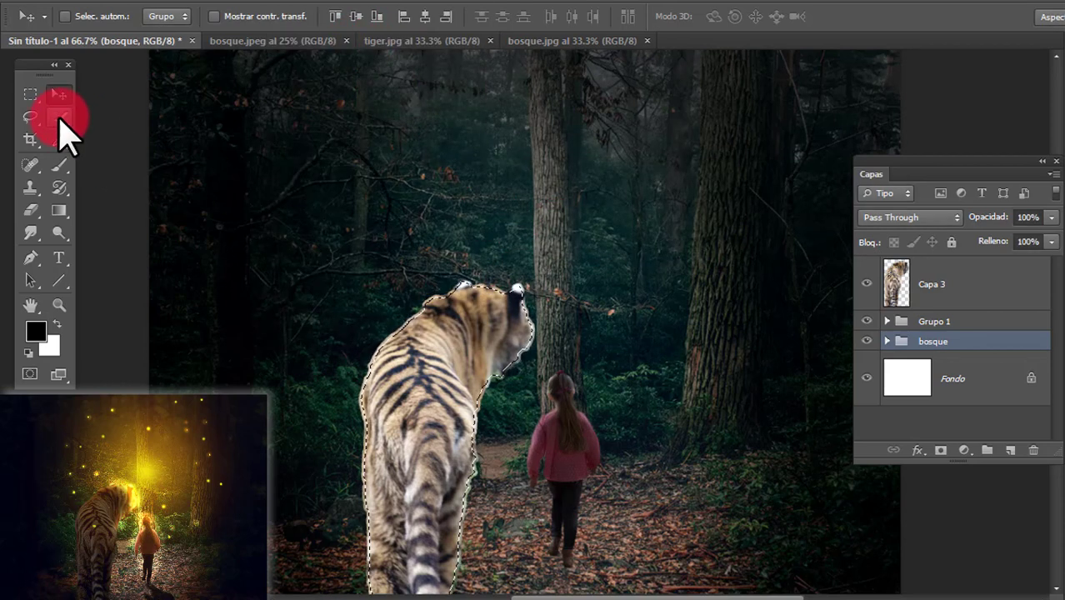
right_click(420, 331)
click(492, 274)
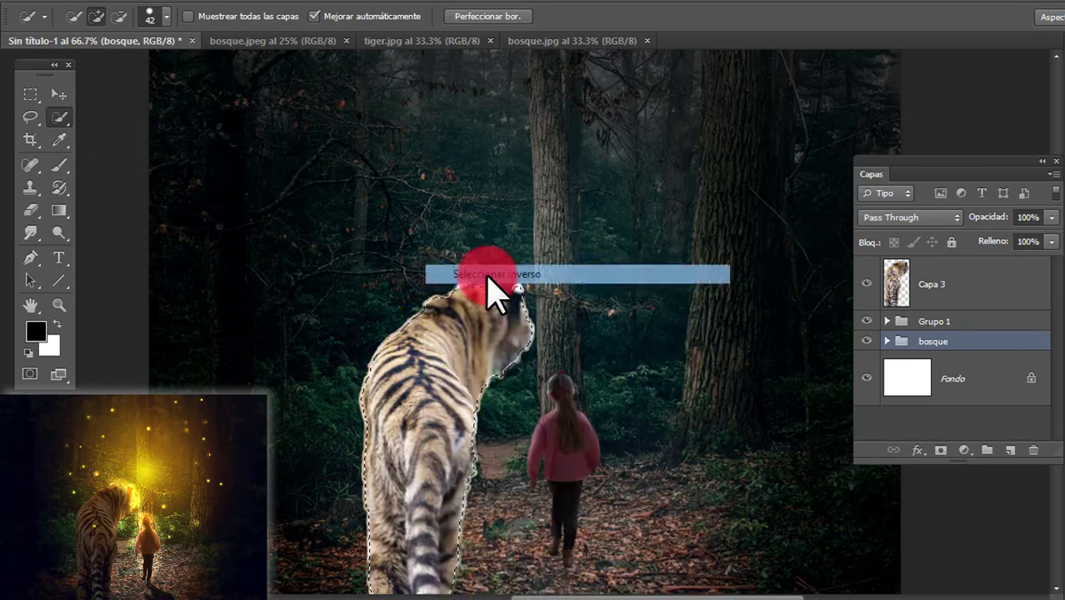
Soften the tiger's edges on Capa 3 with a Gaussian blur of 2.1 pixels radius, and drop the selection
click(898, 279)
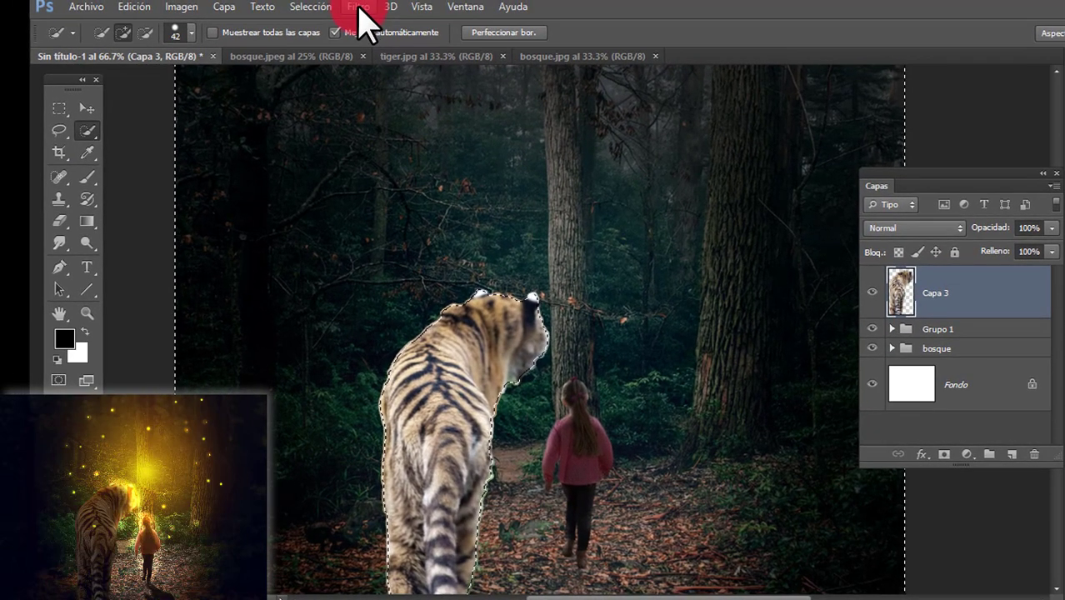
click(357, 5)
mouse_move(541, 181)
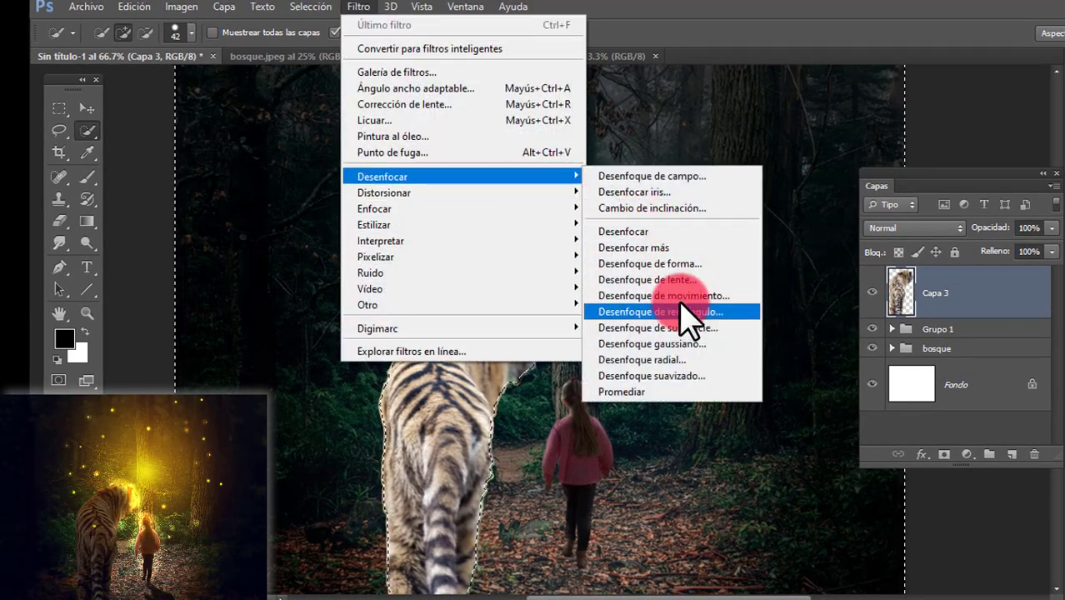
click(650, 343)
drag(804, 391, 769, 400)
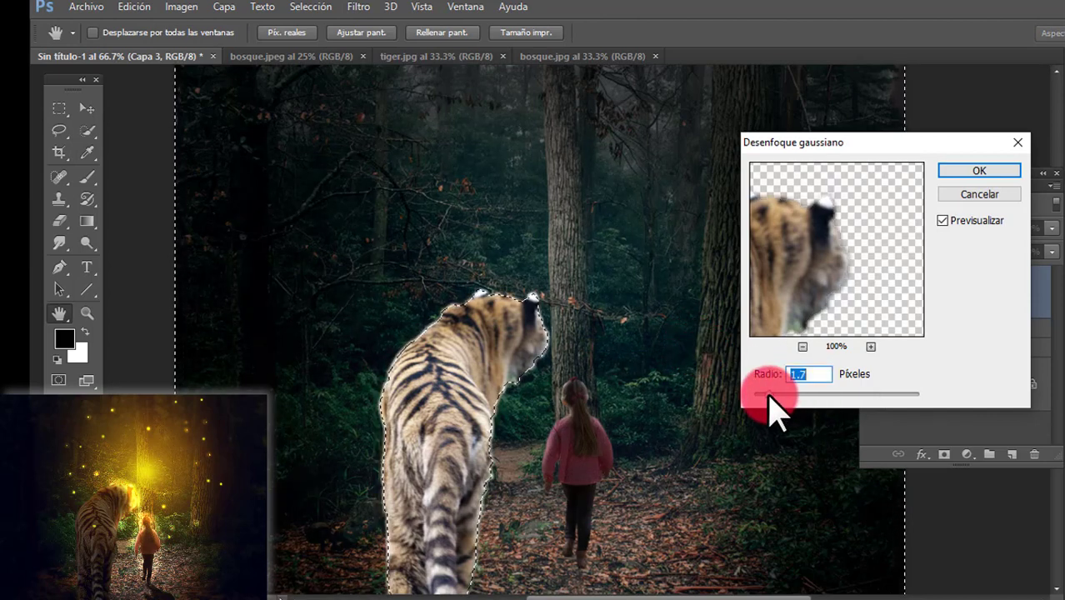
drag(805, 295, 835, 250)
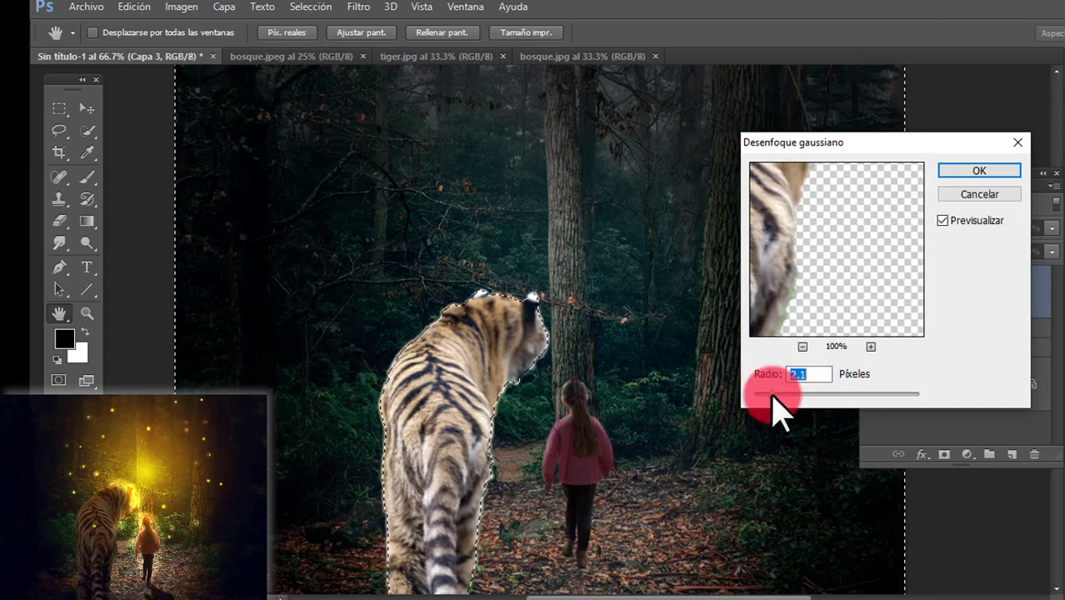
click(975, 171)
key(w)
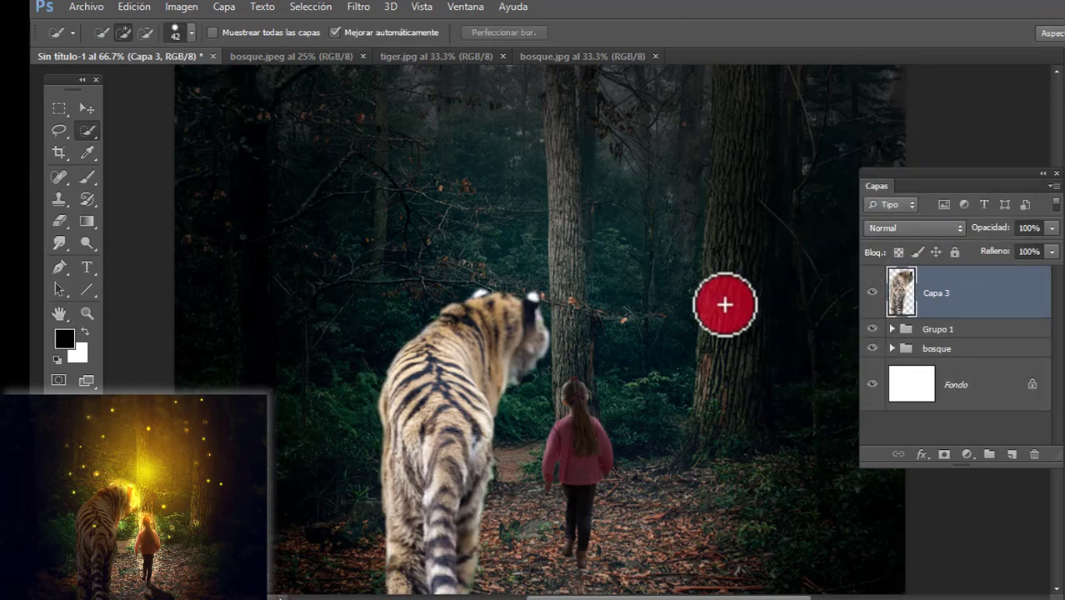
Add a Tono/saturación adjustment clipped to the tiger with Tono -28, Saturación -47 and Luminosidad -50
key(ctrl+minus)
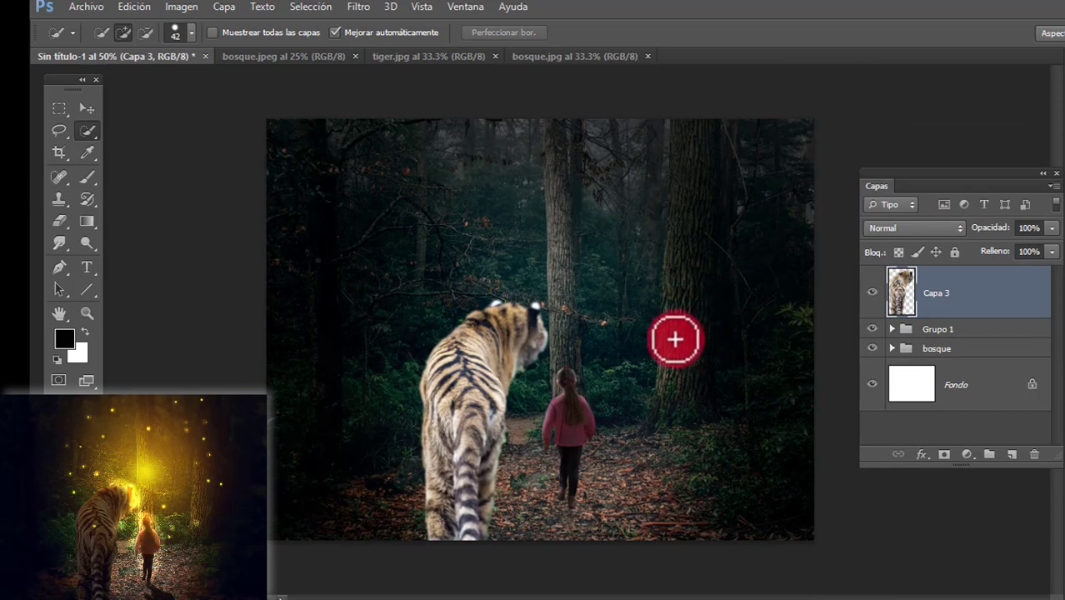
right_click(949, 302)
click(964, 455)
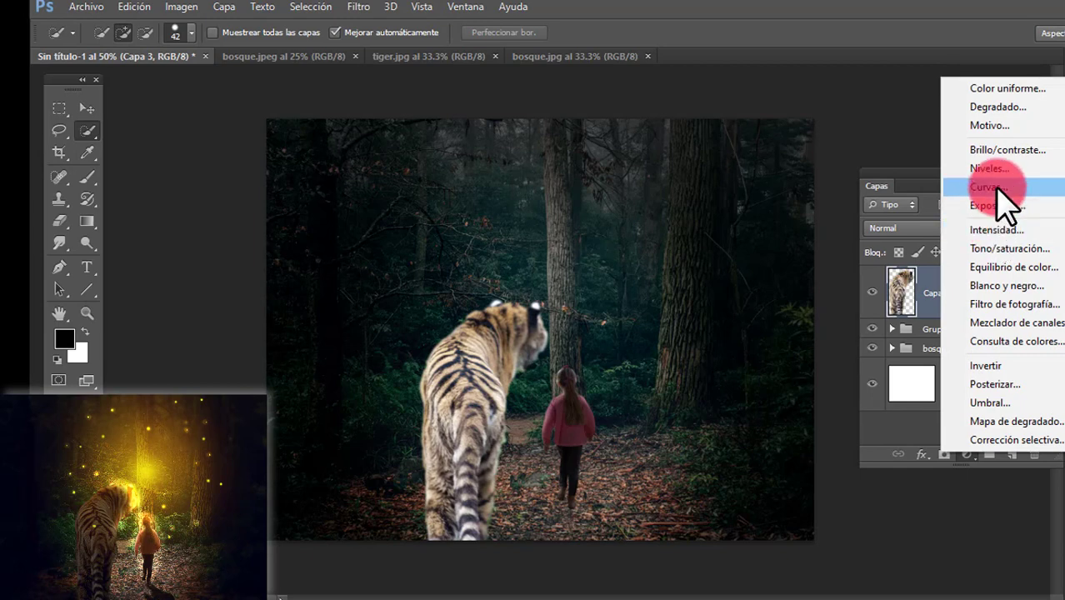
click(1023, 258)
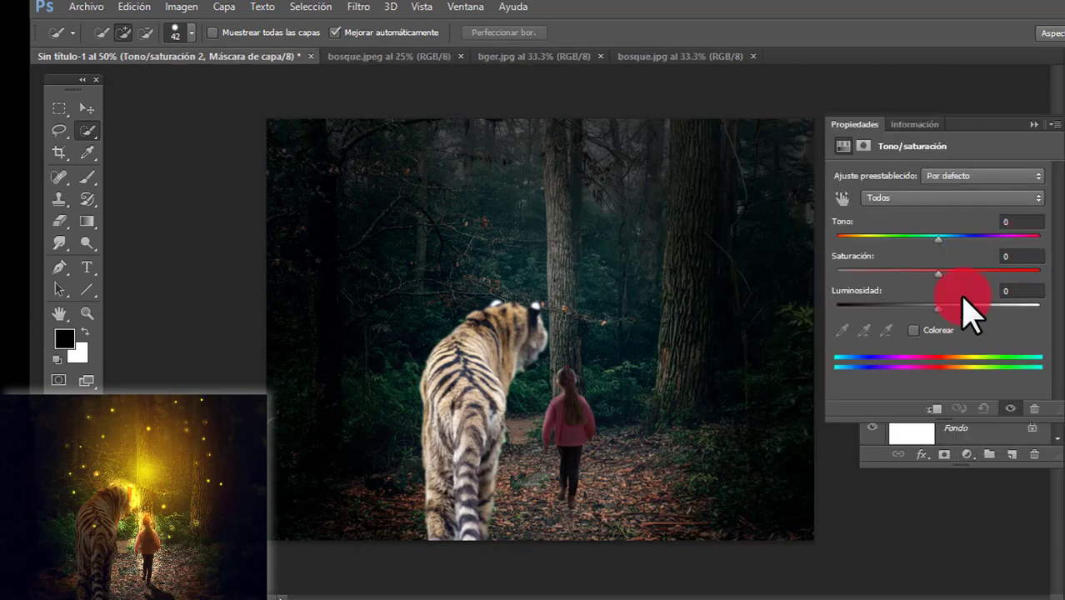
drag(932, 306, 907, 305)
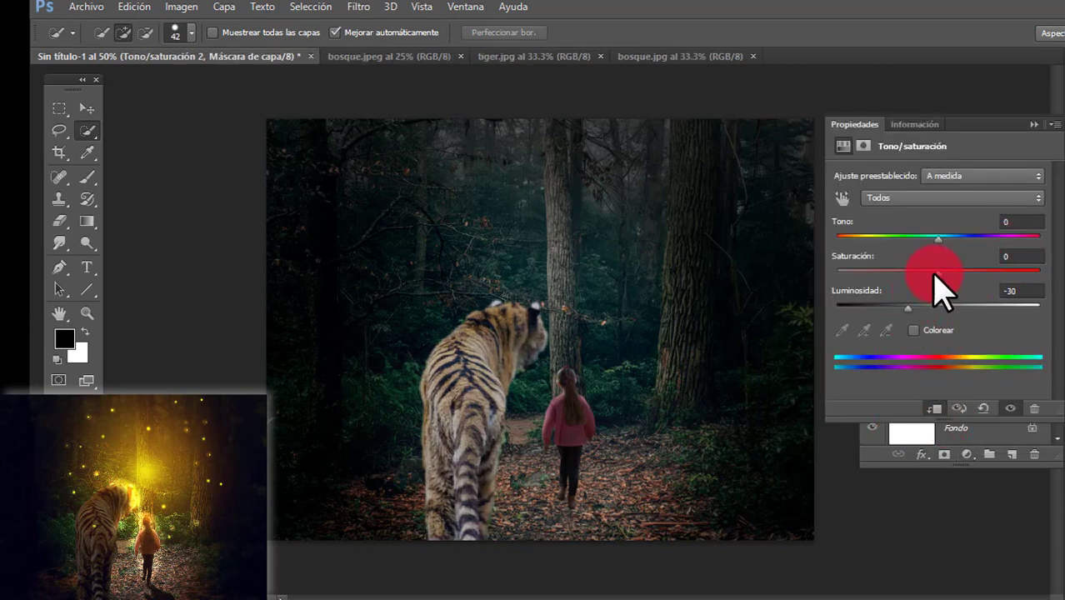
drag(935, 242, 936, 264)
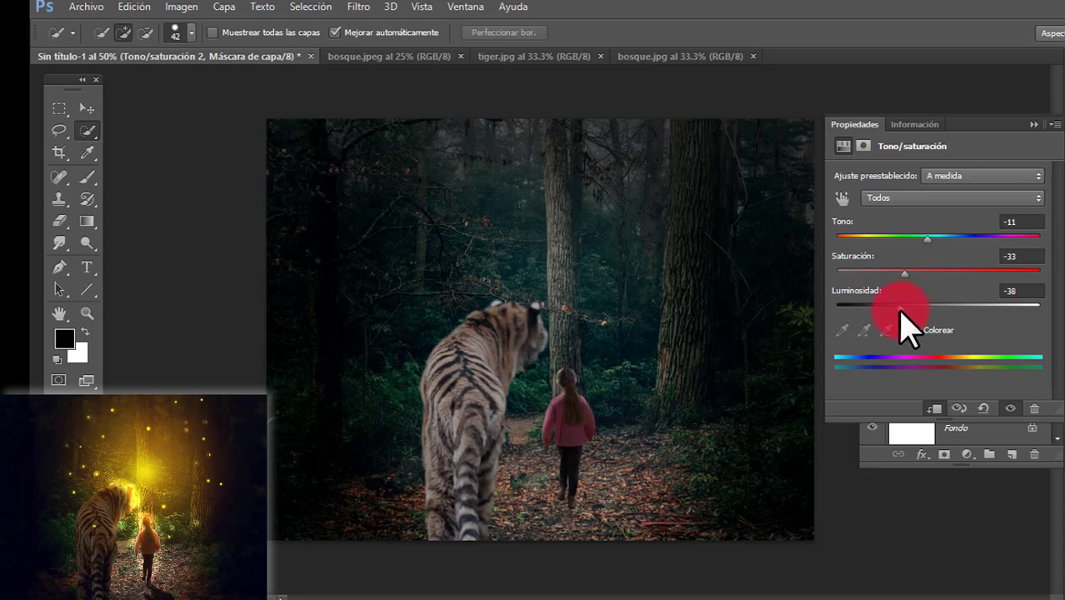
click(1033, 125)
drag(914, 263, 909, 248)
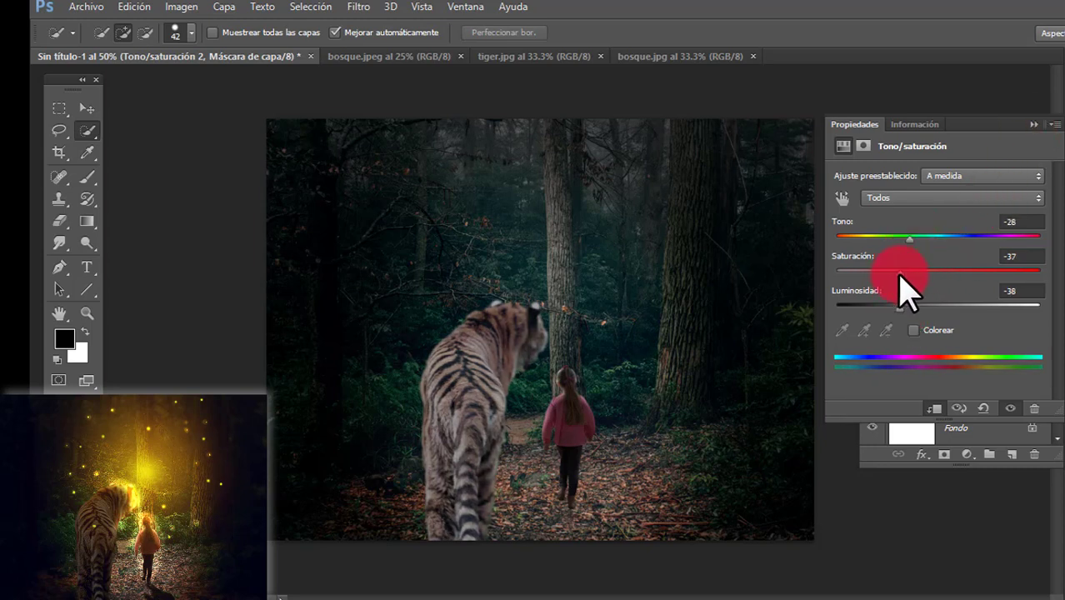
drag(891, 302, 885, 308)
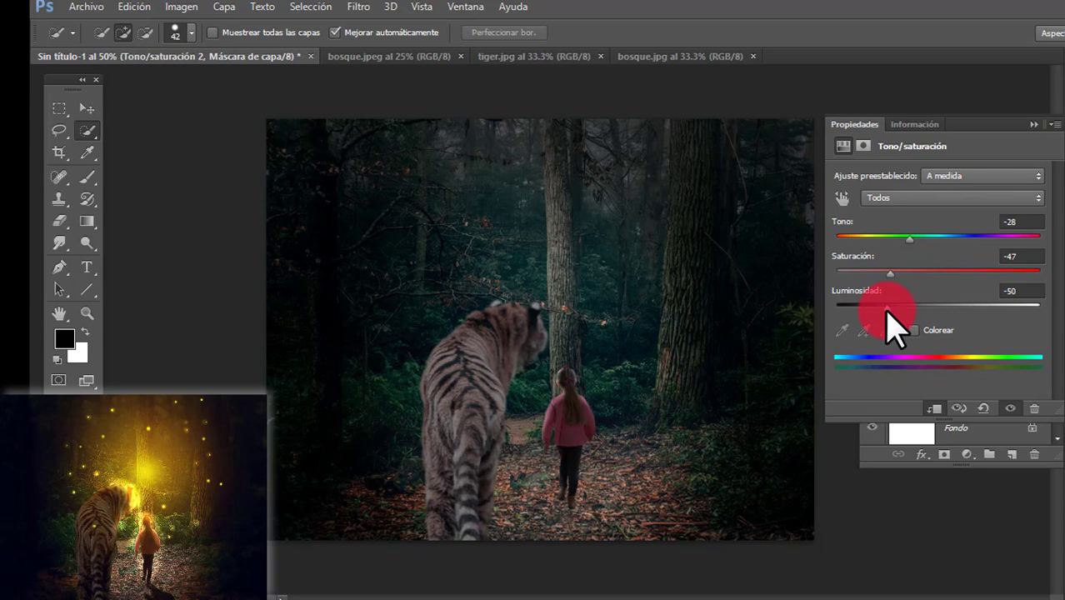
click(1033, 125)
Add a Curvas adjustment clipped to the tiger, lowering the midtones and highlights and moving the black input point inward
click(964, 456)
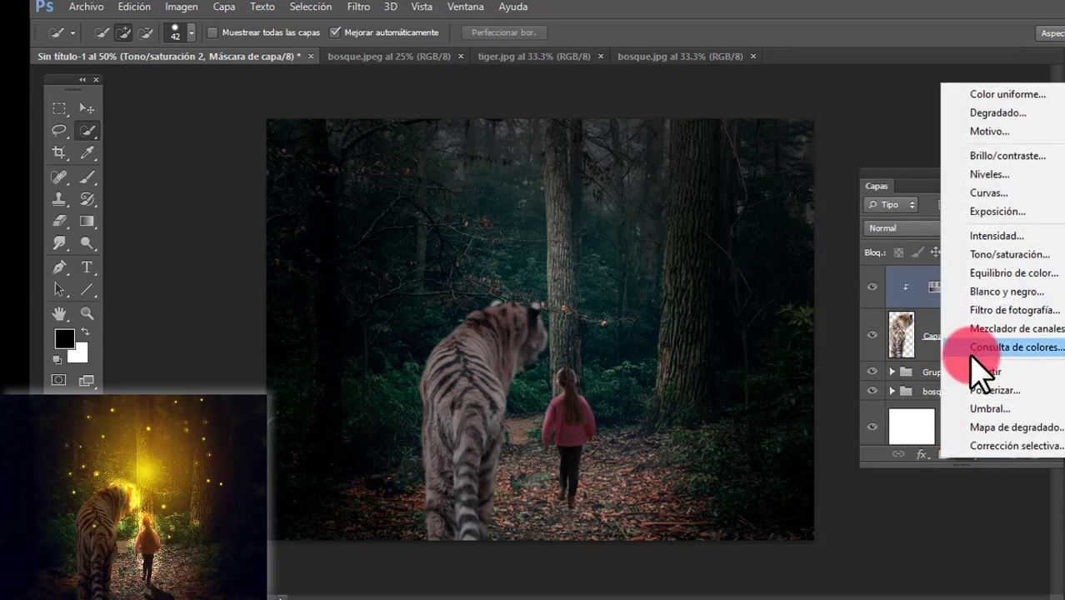
click(991, 200)
drag(977, 270, 955, 305)
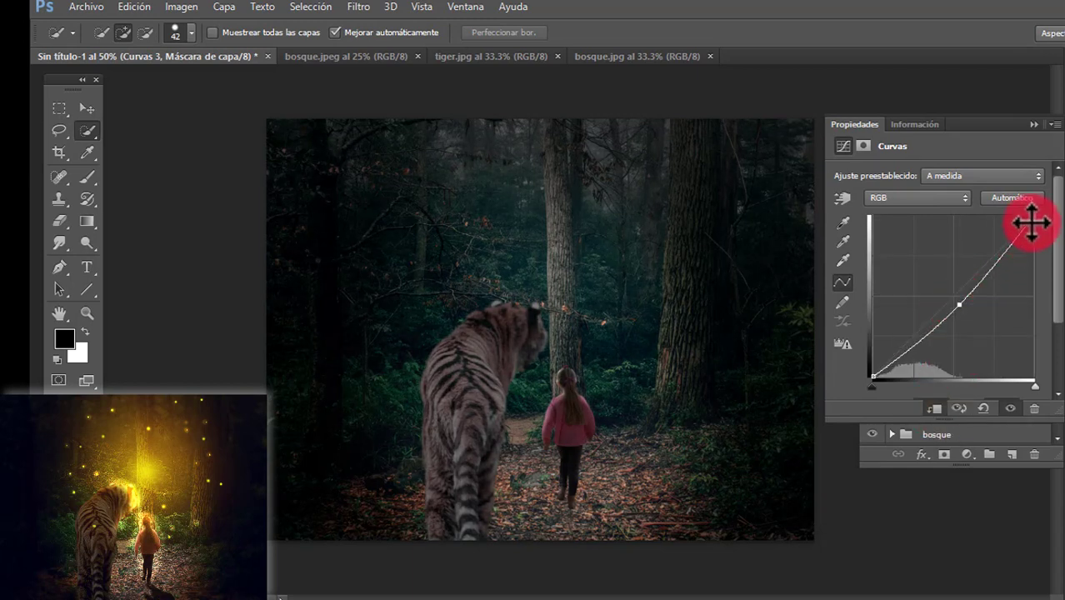
drag(874, 385, 885, 386)
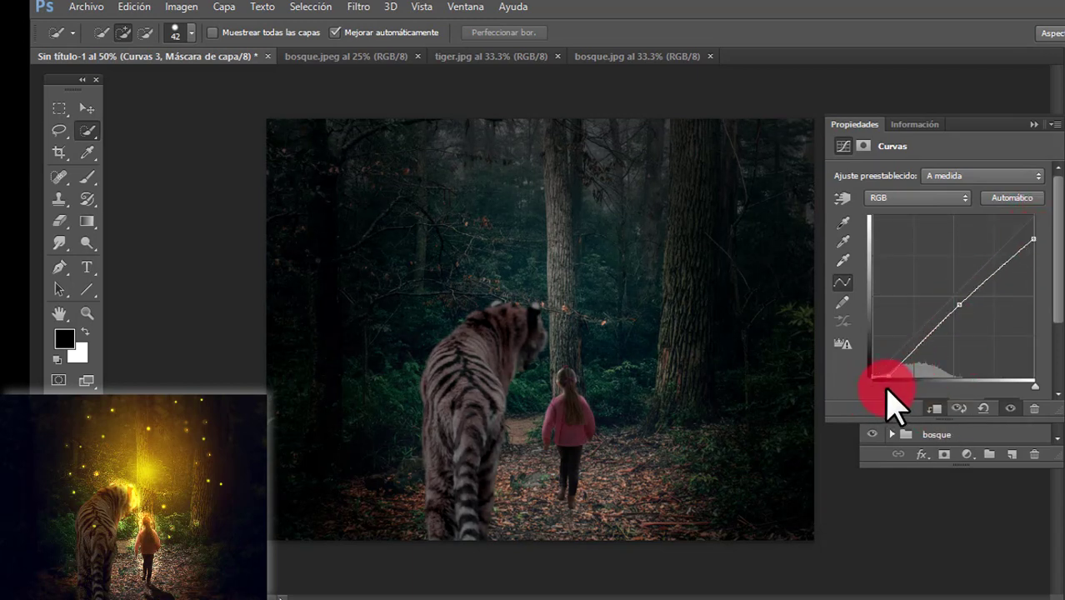
click(1032, 125)
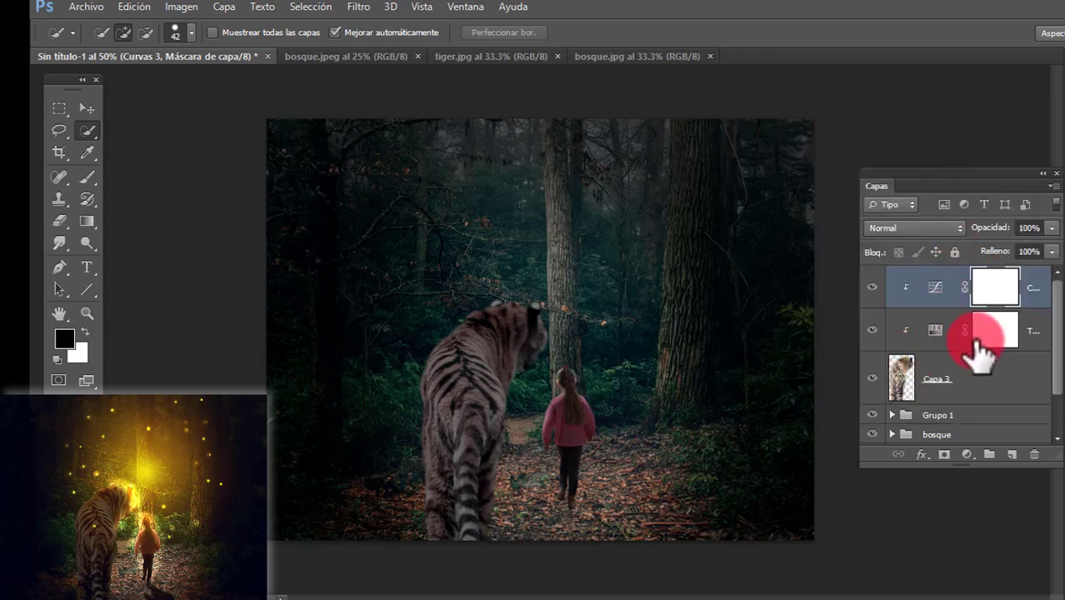
Group the tiger layer with its two clipped adjustments as "tigre" and rename Grupo 1 as "niña"
shift+click(964, 373)
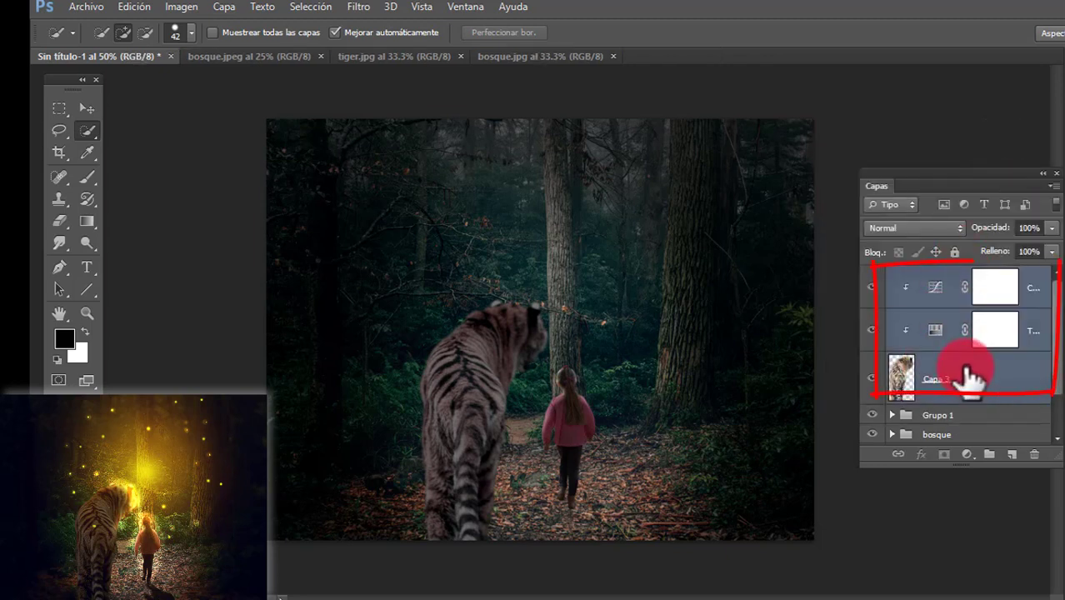
key(ctrl+g)
text(gre)
key(Return)
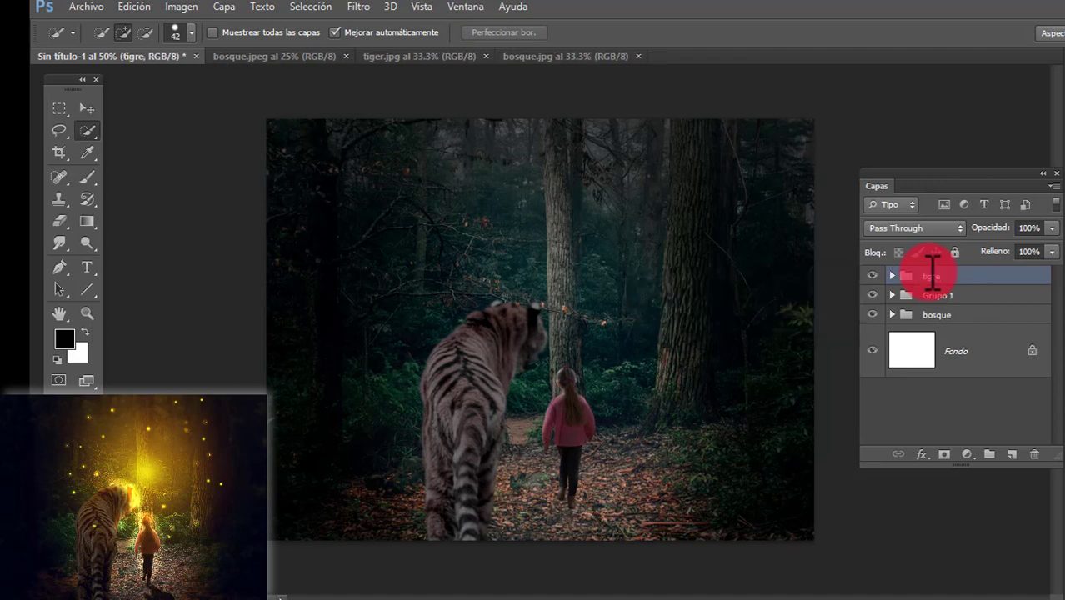
double_click(933, 294)
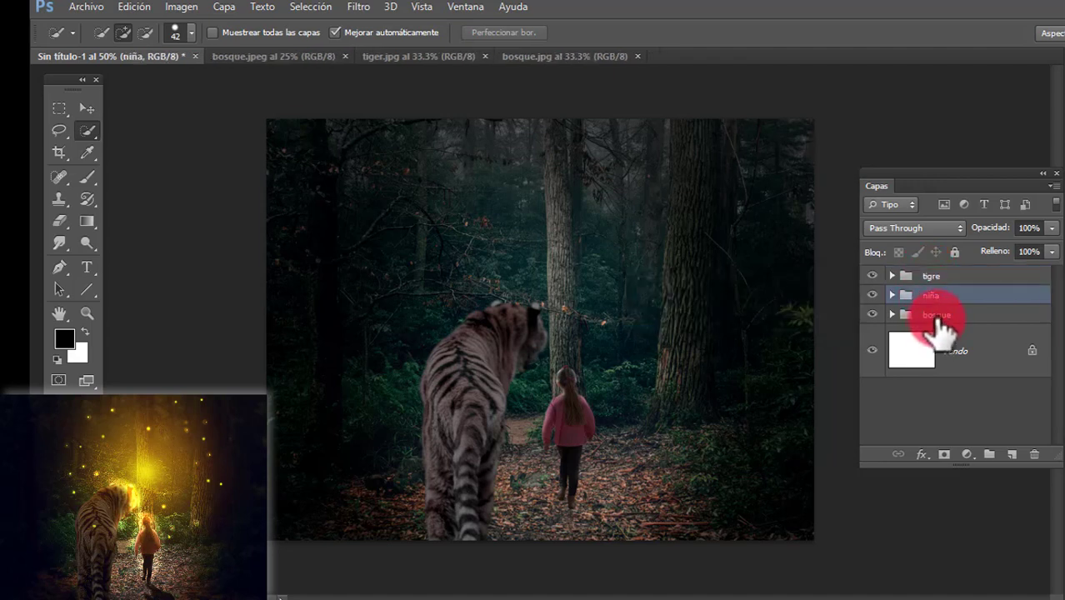
Add a solid black fill layer above the tigre group with blend mode Multiplicar and 40% opacity
click(928, 275)
click(966, 454)
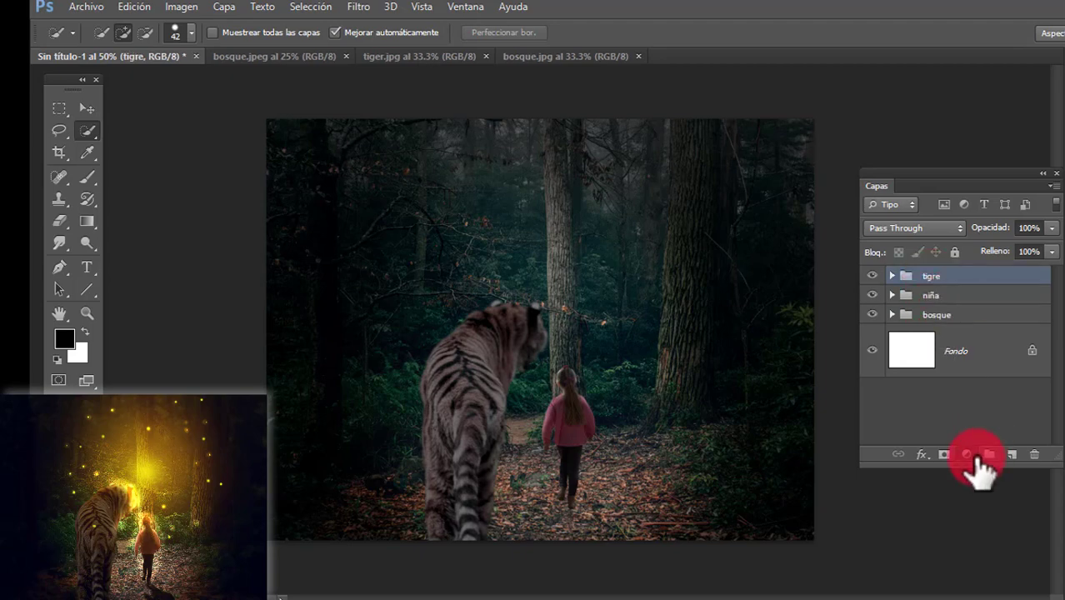
click(1008, 93)
drag(713, 179, 949, 83)
click(1000, 107)
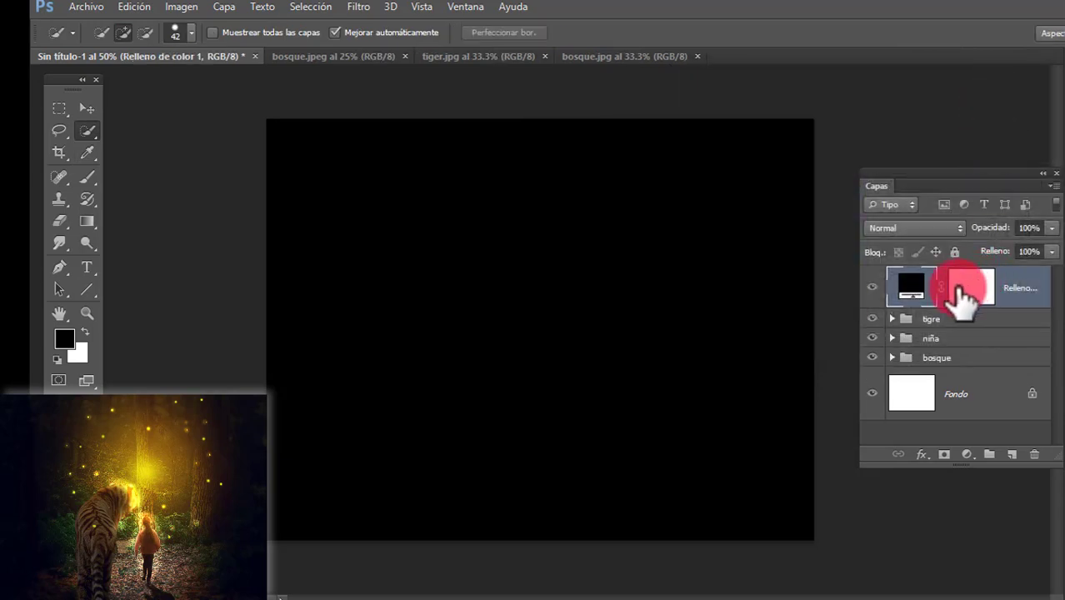
click(941, 242)
click(906, 96)
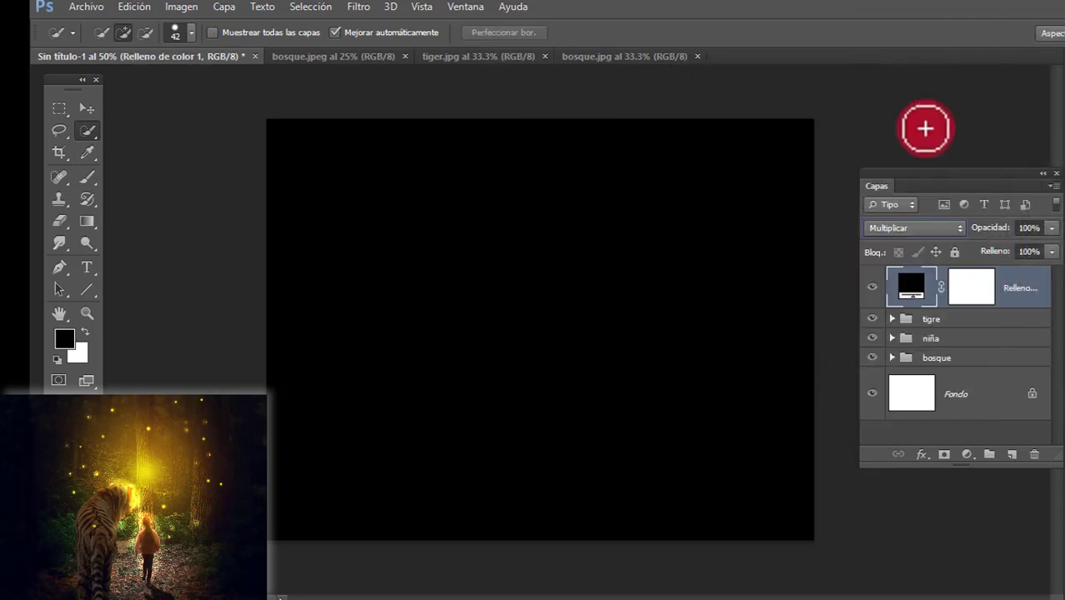
drag(997, 238, 971, 239)
Paint black on the fill layer's mask around the tiger and girl with an 825 px soft brush, and compare the result
click(971, 287)
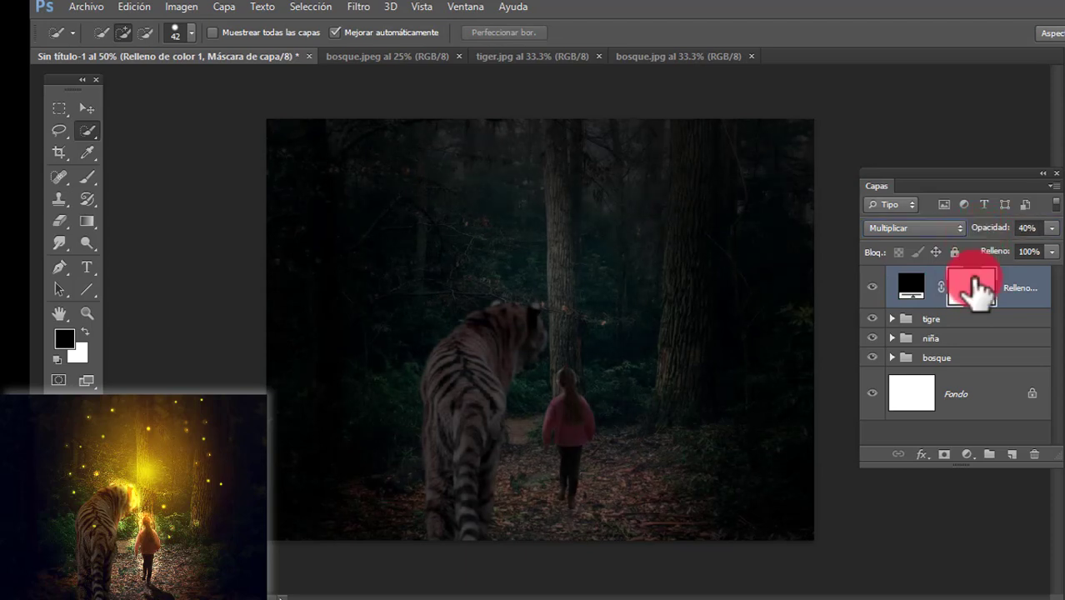
click(86, 176)
right_click(523, 350)
drag(560, 388, 696, 390)
click(524, 351)
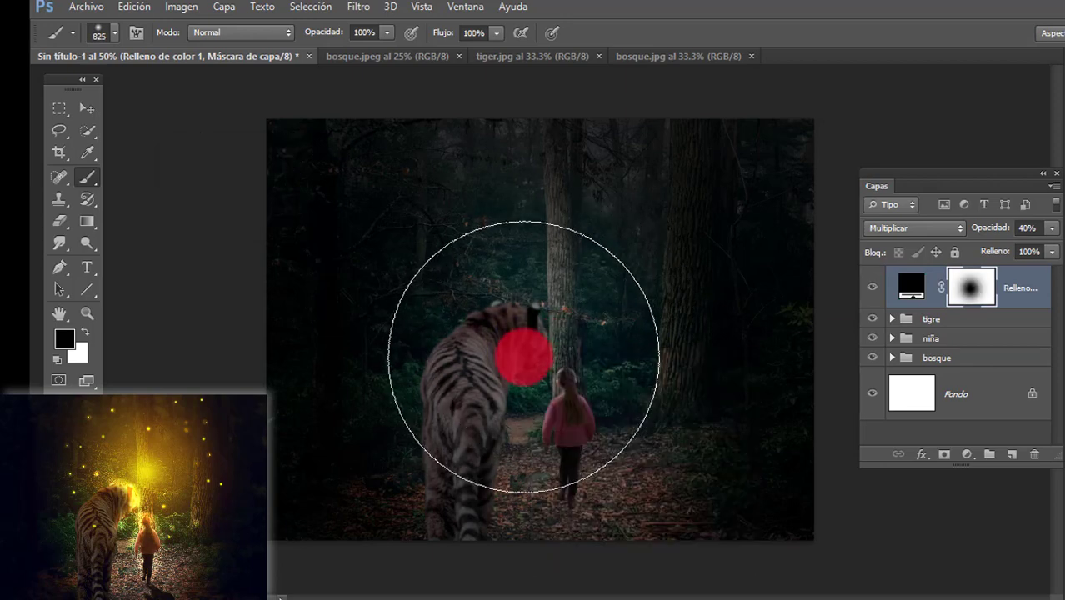
click(497, 427)
click(515, 430)
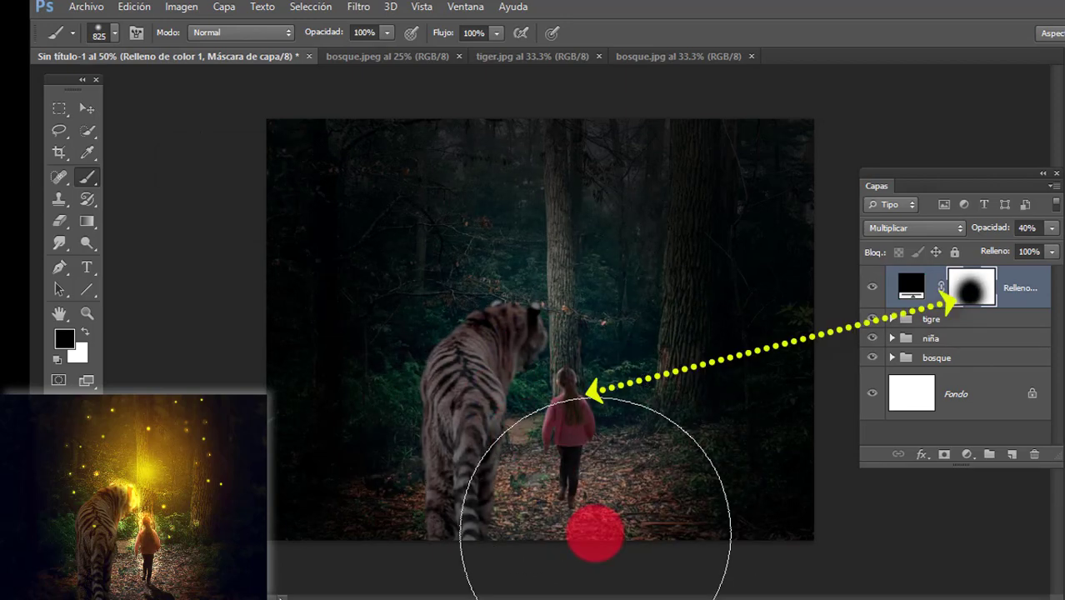
click(965, 309)
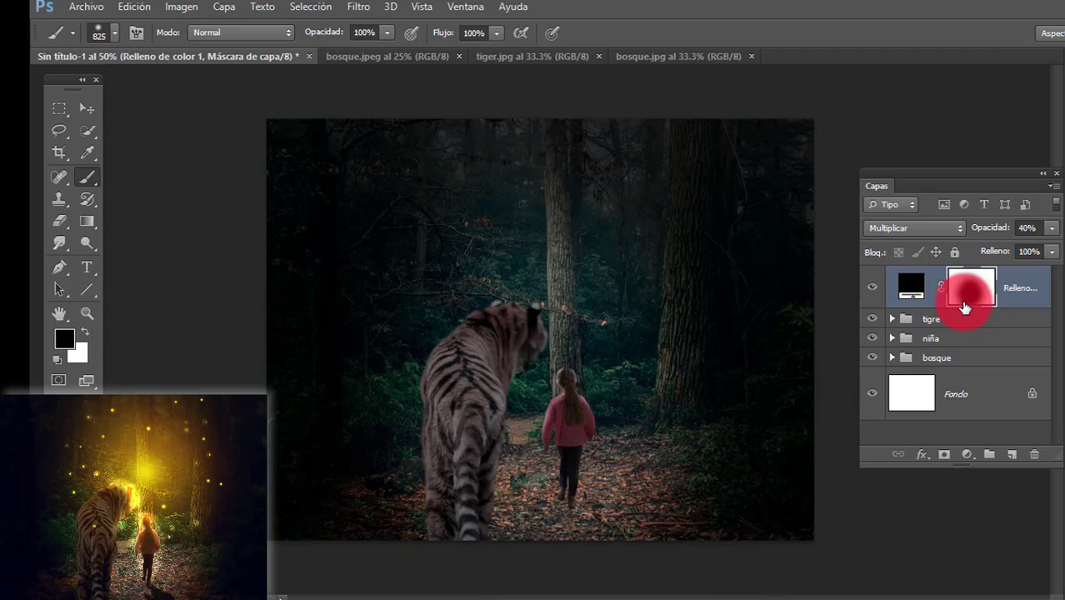
click(872, 288)
click(872, 288)
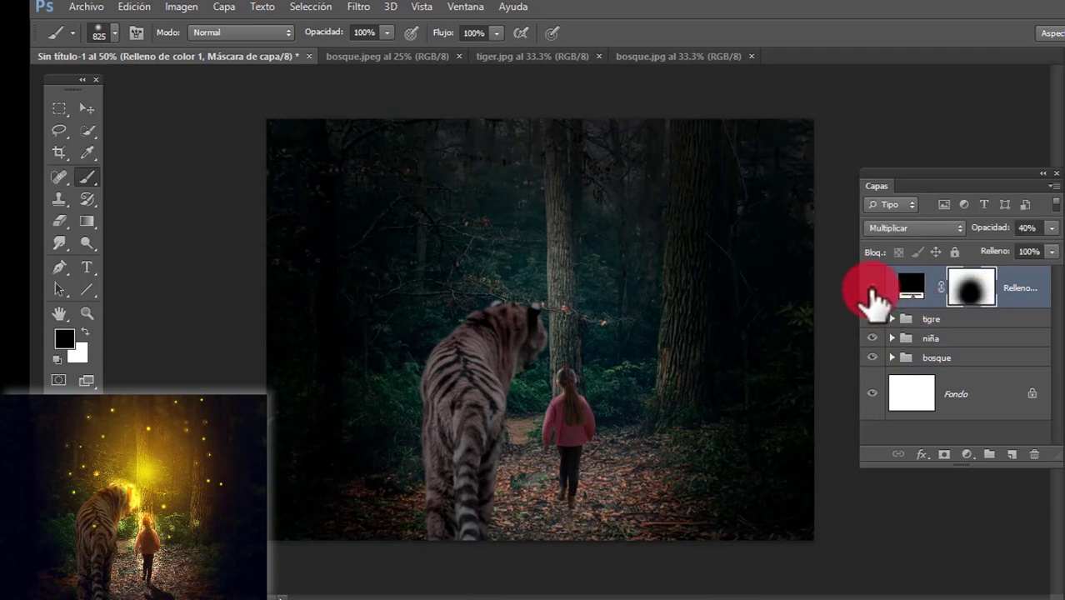
drag(989, 189, 986, 175)
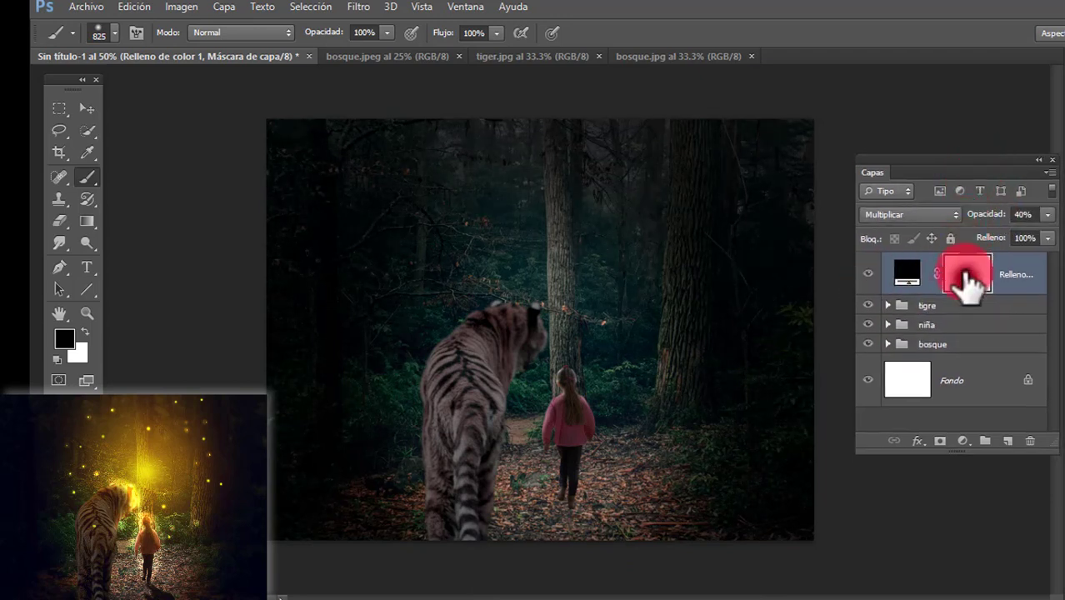
Duplicate the girl's layer in the niña group, and copy her outlined shape from the duplicate to another new layer
click(910, 325)
click(888, 325)
scroll(1010, 390, down, 2)
click(915, 369)
key(ctrl+j)
ctrl+click(914, 365)
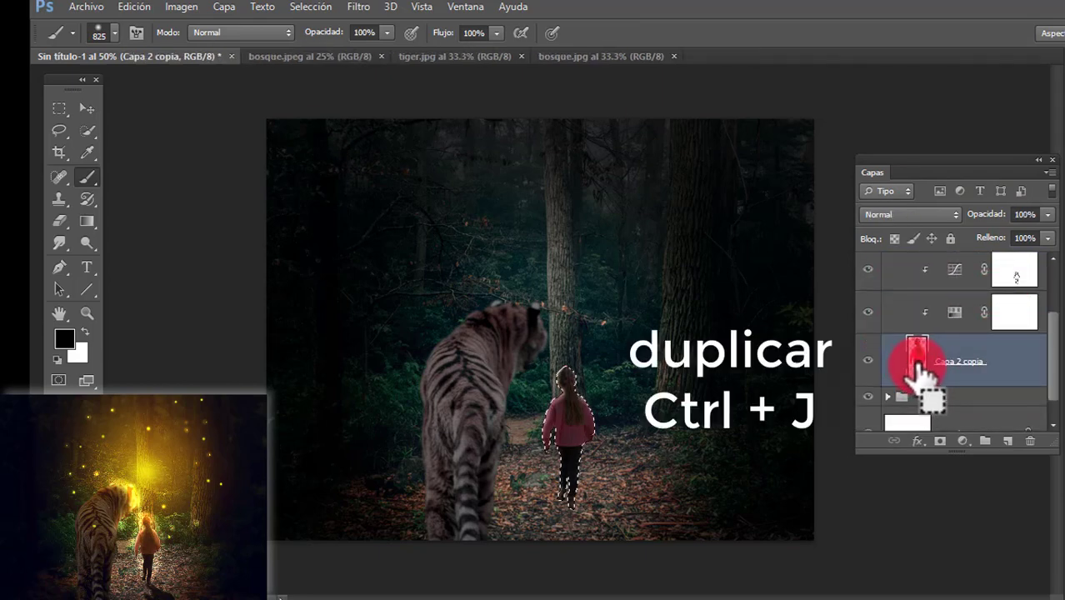
key(ctrl+j)
Flip Capa 2 copia upside down below the girl's feet with Free Transform, squashing it to about 48% of its height
click(87, 108)
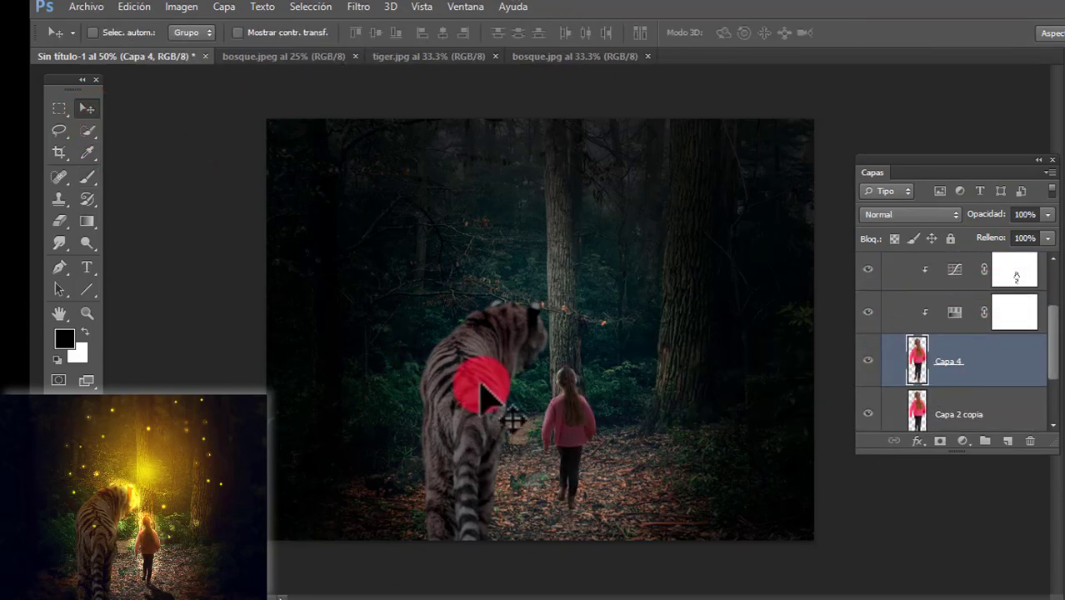
key(ctrl+plus)
drag(591, 424, 573, 297)
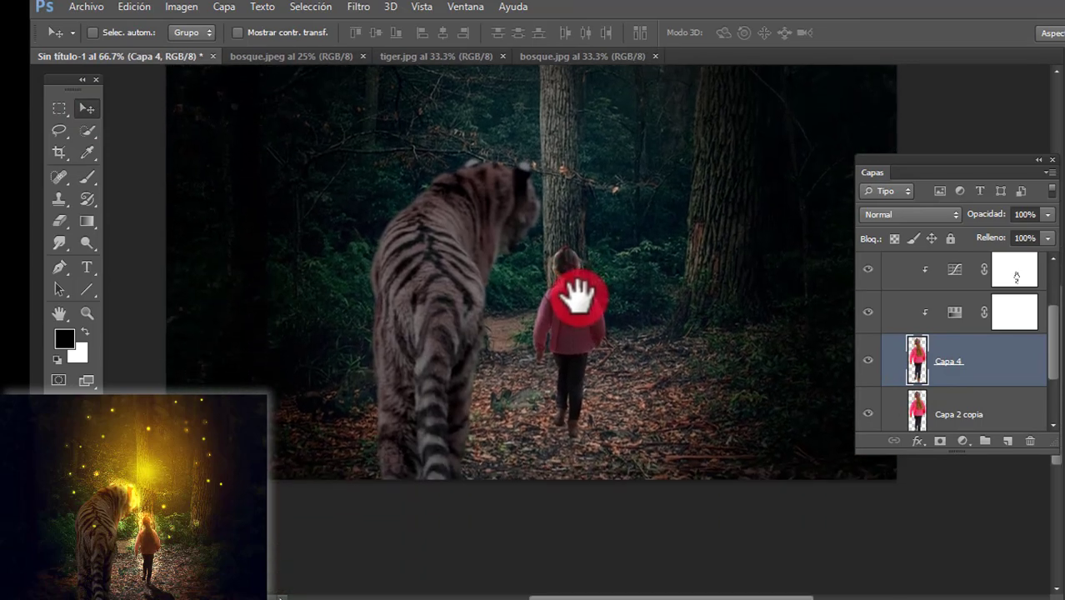
scroll(916, 350, down, 2)
click(916, 342)
key(ctrl+t)
drag(568, 246, 558, 533)
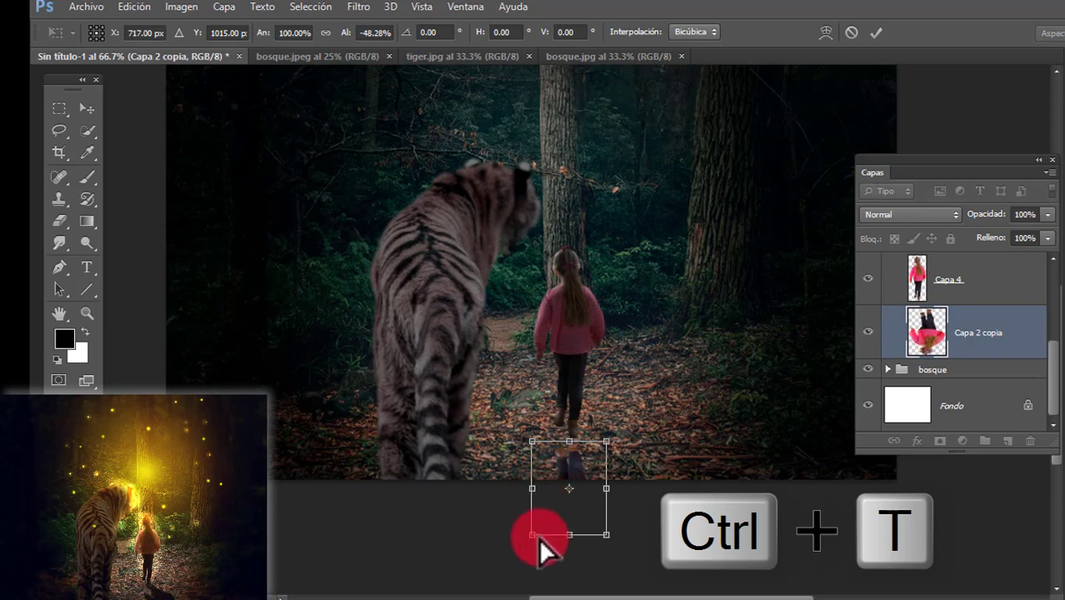
Distort the flipped copy so it slants across the ground from the girl's feet as a cast shadow, and apply the transform
drag(606, 533, 525, 537)
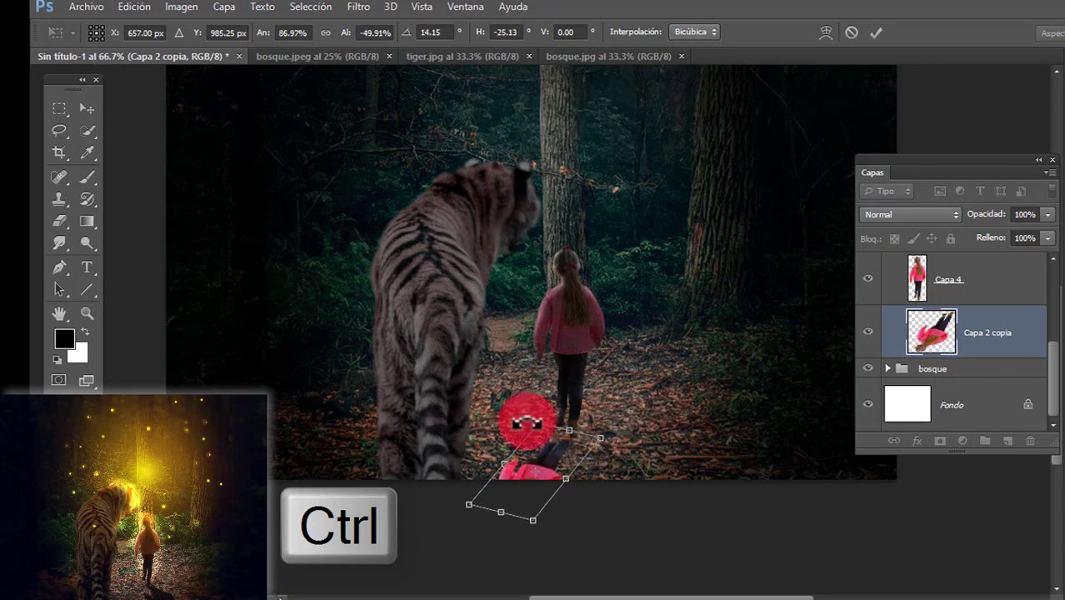
drag(540, 421, 592, 546)
drag(430, 543, 529, 545)
mouse_move(539, 407)
mouse_down()
mouse_move(544, 442)
mouse_move(595, 430)
mouse_move(543, 442)
mouse_move(611, 553)
mouse_move(570, 546)
mouse_move(595, 552)
mouse_move(677, 504)
mouse_move(578, 547)
mouse_move(598, 560)
mouse_move(606, 534)
mouse_up()
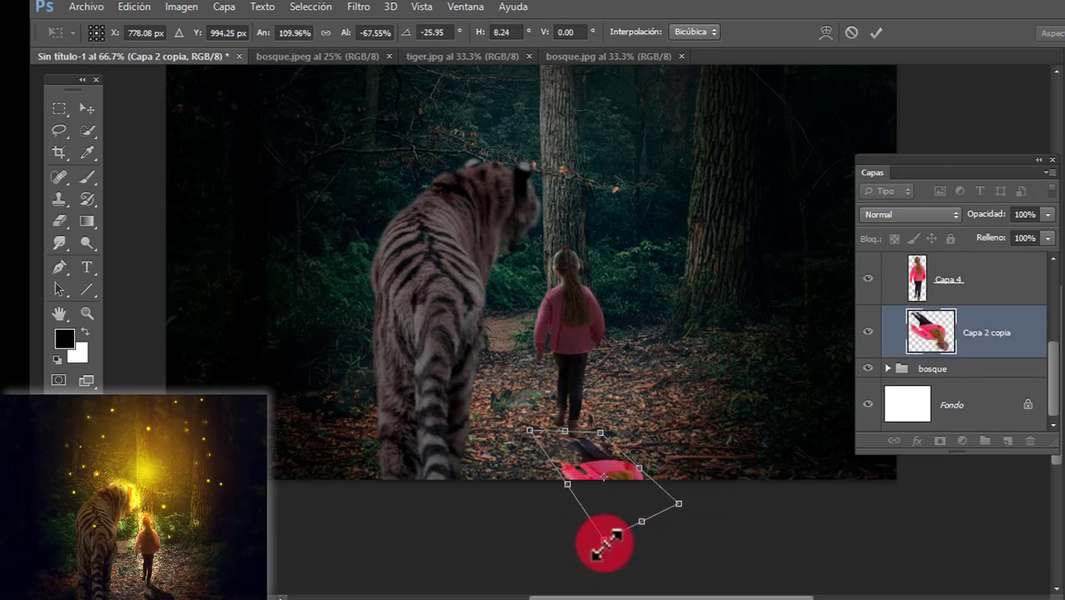
key(Return)
Turn the flipped copy fully black by lowering its Luminosidad in Tono/saturación, and reduce the layer's opacity to 72%
click(925, 354)
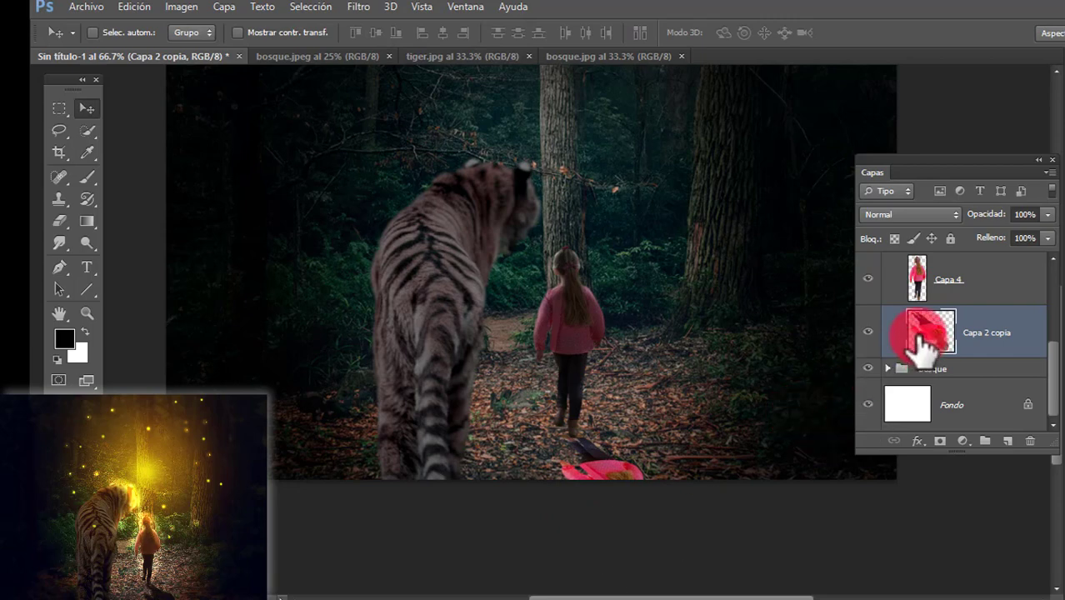
click(181, 6)
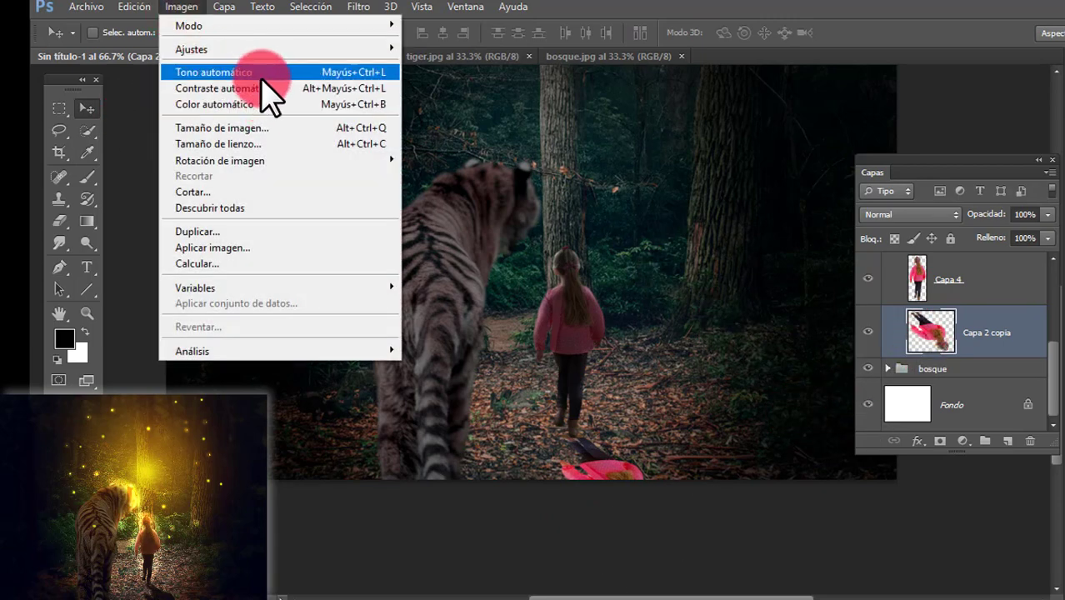
mouse_move(275, 49)
click(484, 137)
drag(858, 372, 733, 366)
click(1029, 194)
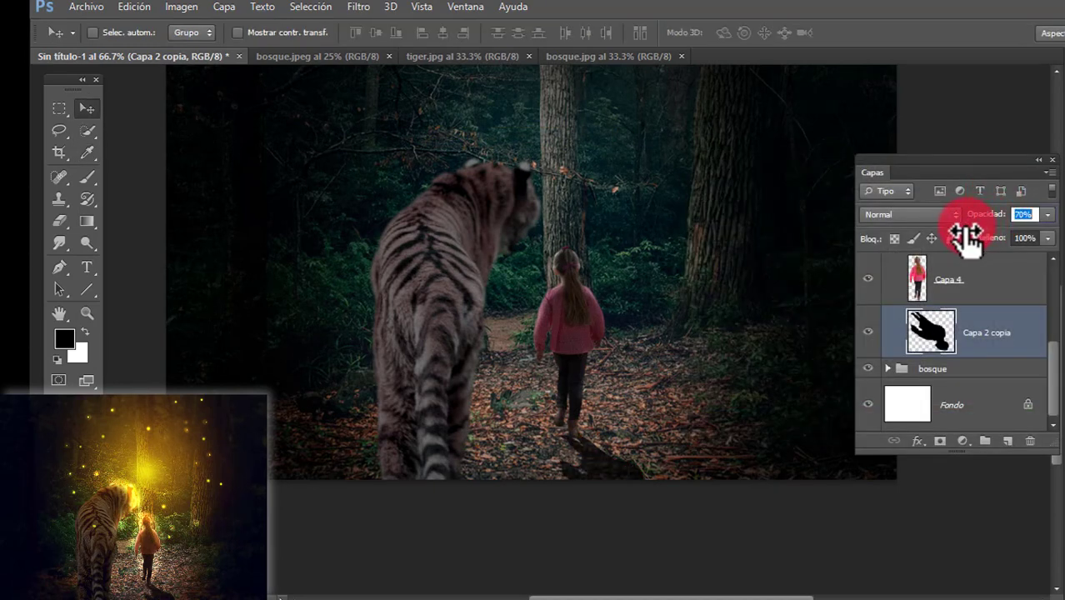
Soften the girl's shadow with a Gaussian blur of 2.9 pixels radius
click(360, 7)
mouse_move(483, 177)
click(677, 344)
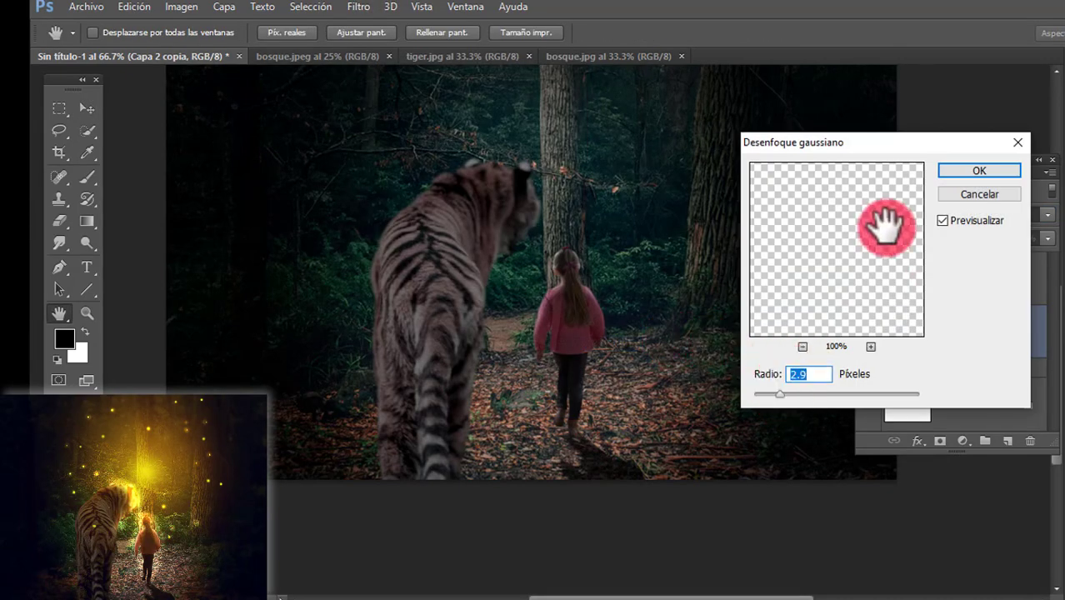
click(966, 171)
key(v)
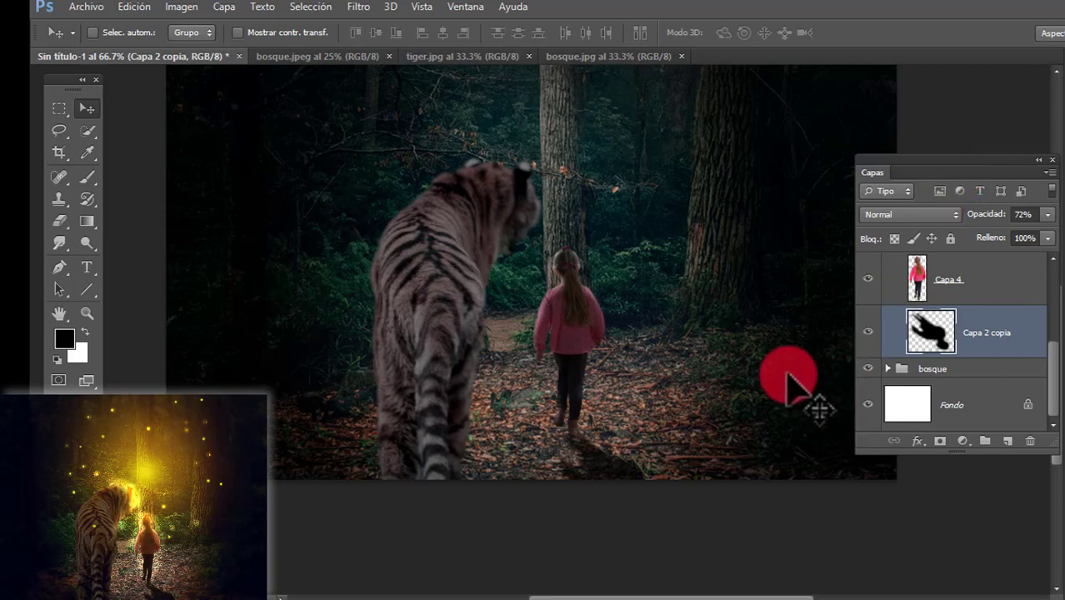
Raise the opacity of the black fill layer to darken the edges of the scene further
key(ctrl+minus)
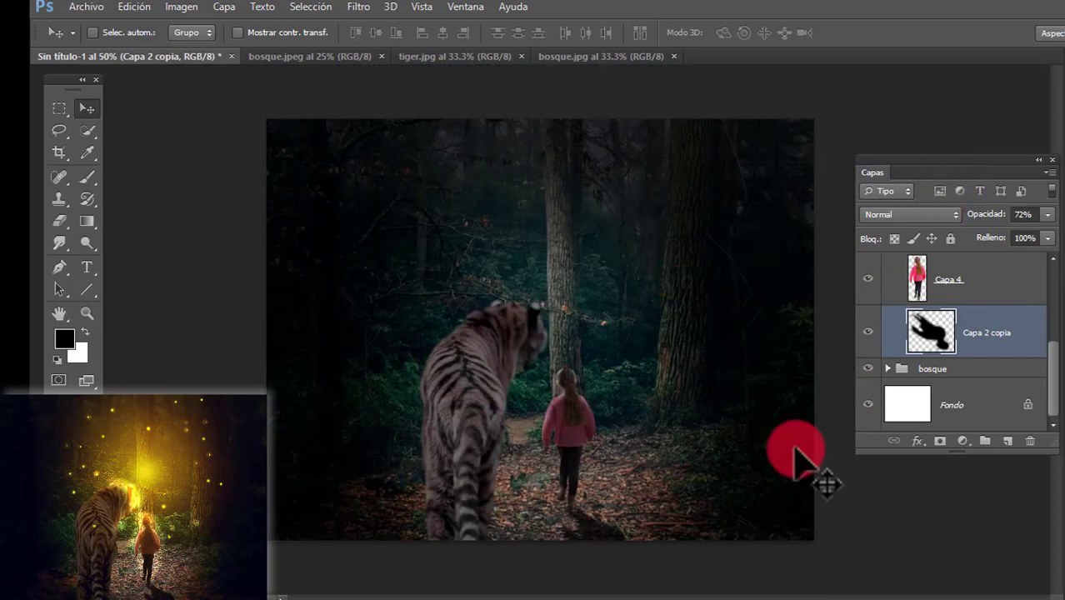
scroll(1017, 376, up, 5)
click(958, 276)
drag(983, 214, 1012, 215)
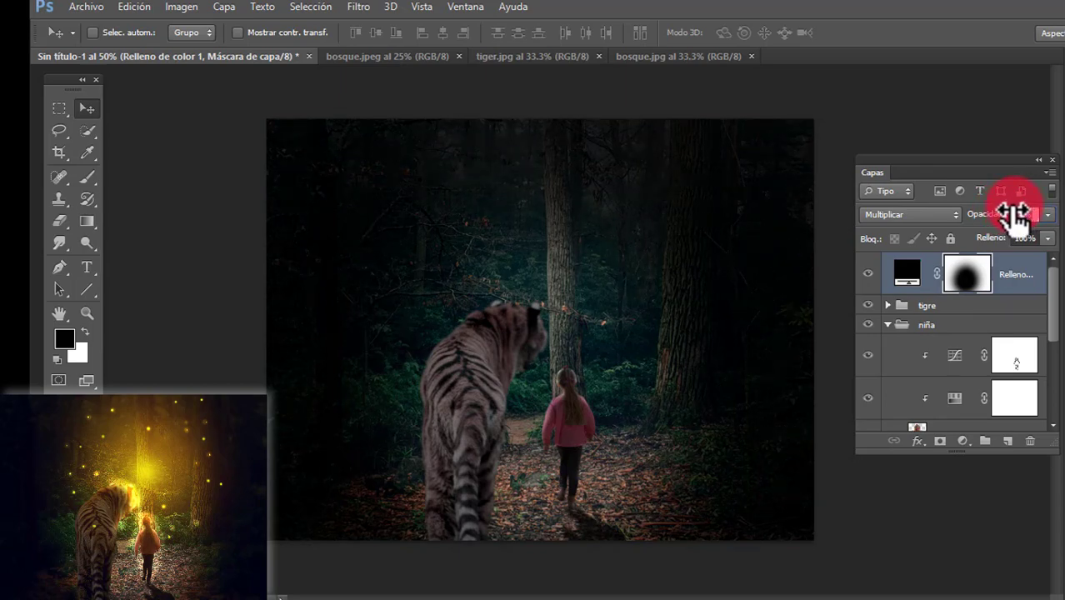
Create a new layer above the black fill layer and set the foreground colour to a golden yellow
click(1008, 442)
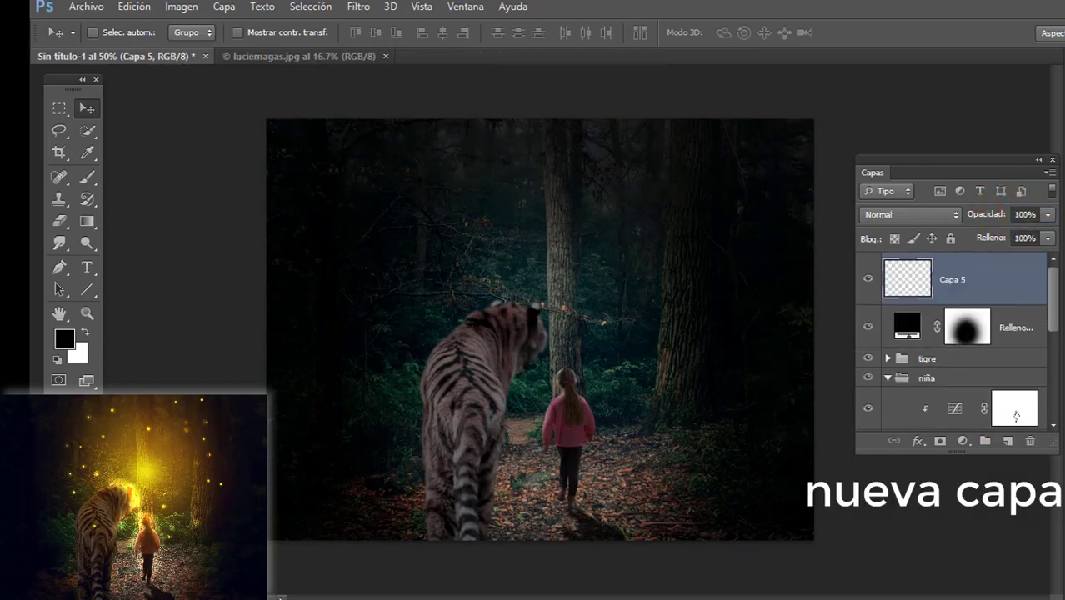
click(65, 340)
click(860, 294)
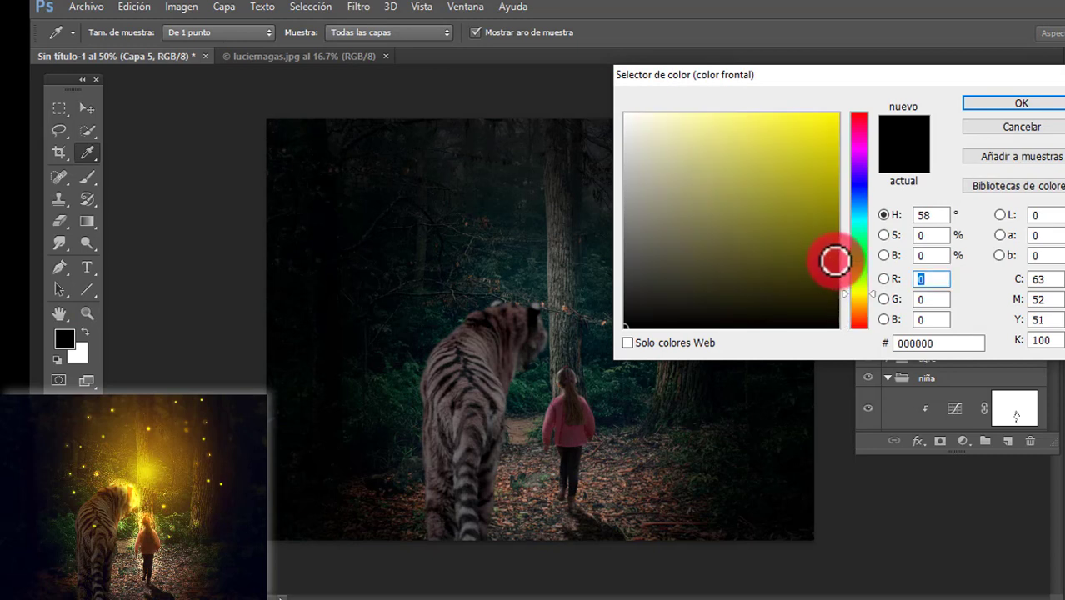
click(829, 199)
drag(869, 296, 869, 297)
drag(828, 118, 843, 167)
drag(869, 296, 869, 299)
click(828, 125)
click(983, 102)
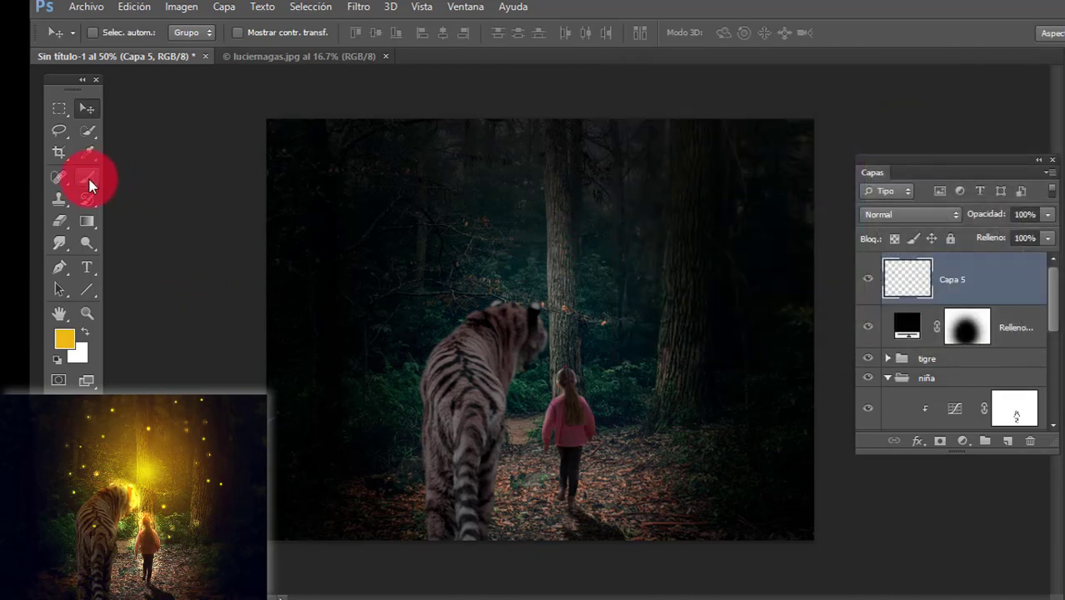
Paint a golden glow over the central tree with the 825 px brush at 70% opacity, and set Capa 5 to Subexponer color
click(87, 178)
click(325, 32)
click(554, 283)
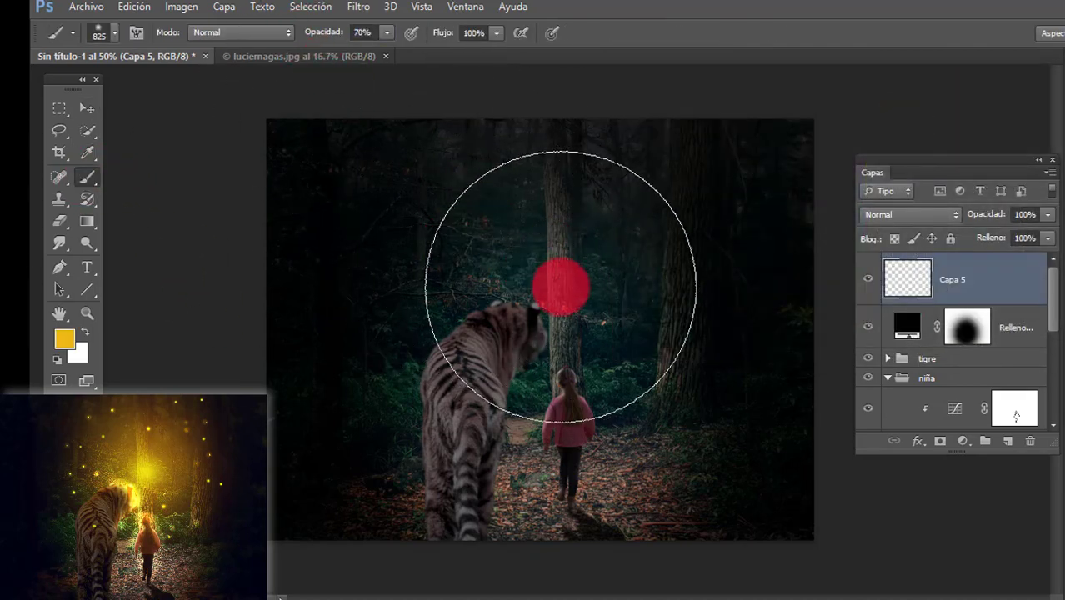
click(754, 396)
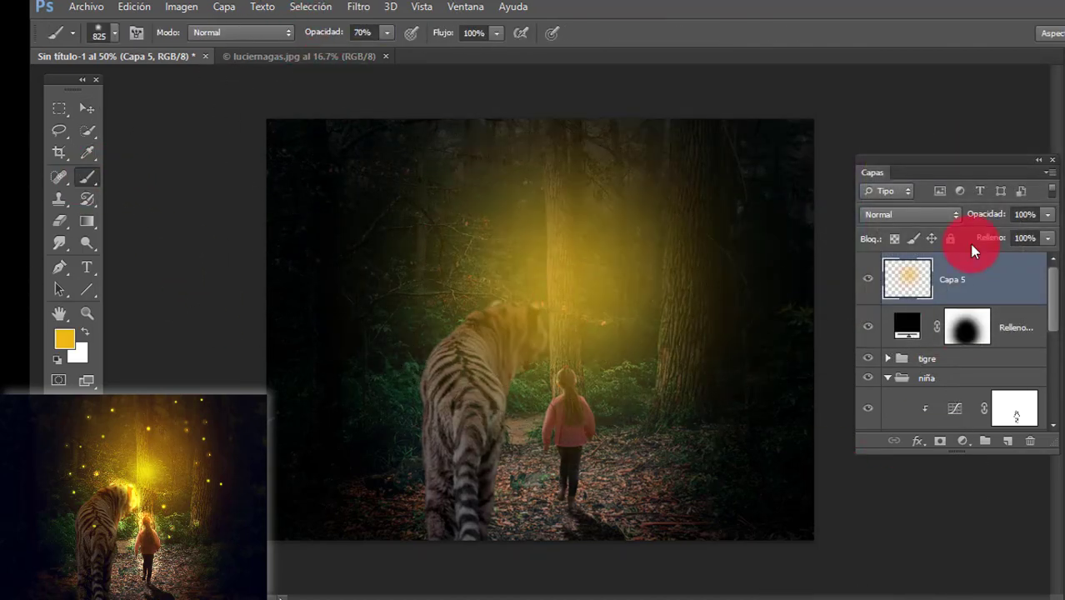
click(933, 215)
click(898, 73)
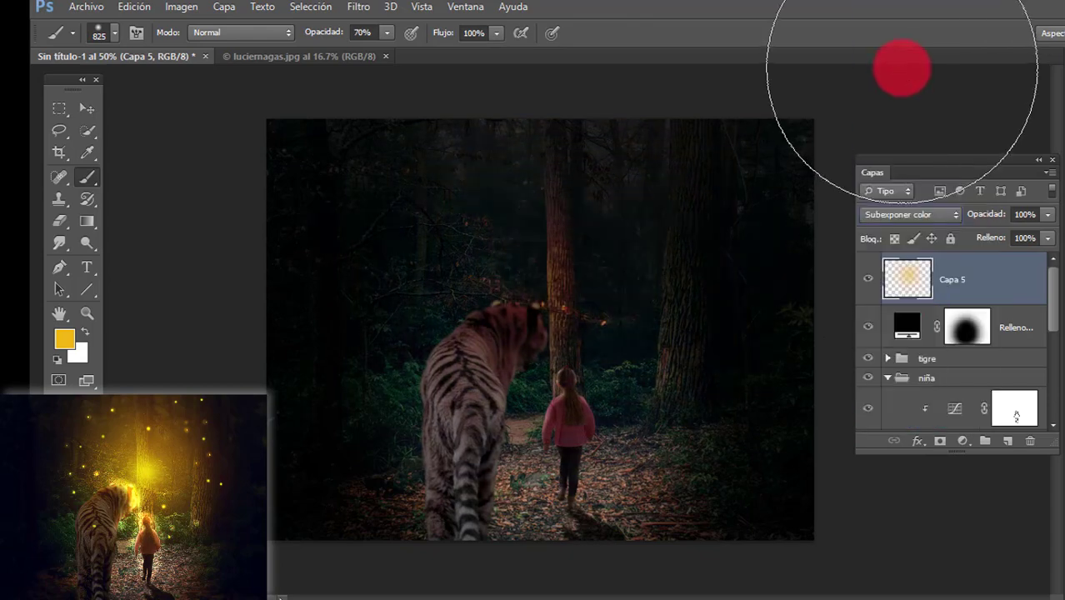
Set Capa 5 to the Luz lineal blend mode at 95% opacity and nudge the golden glow slightly
scroll(937, 226, down, 3)
scroll(937, 226, down, 2)
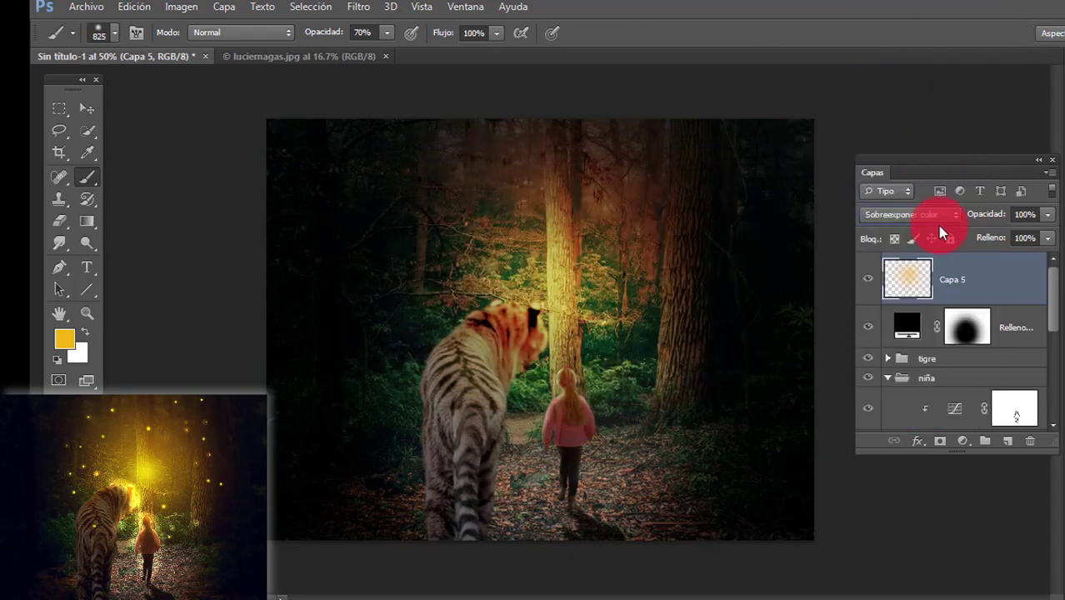
scroll(938, 225, down, 4)
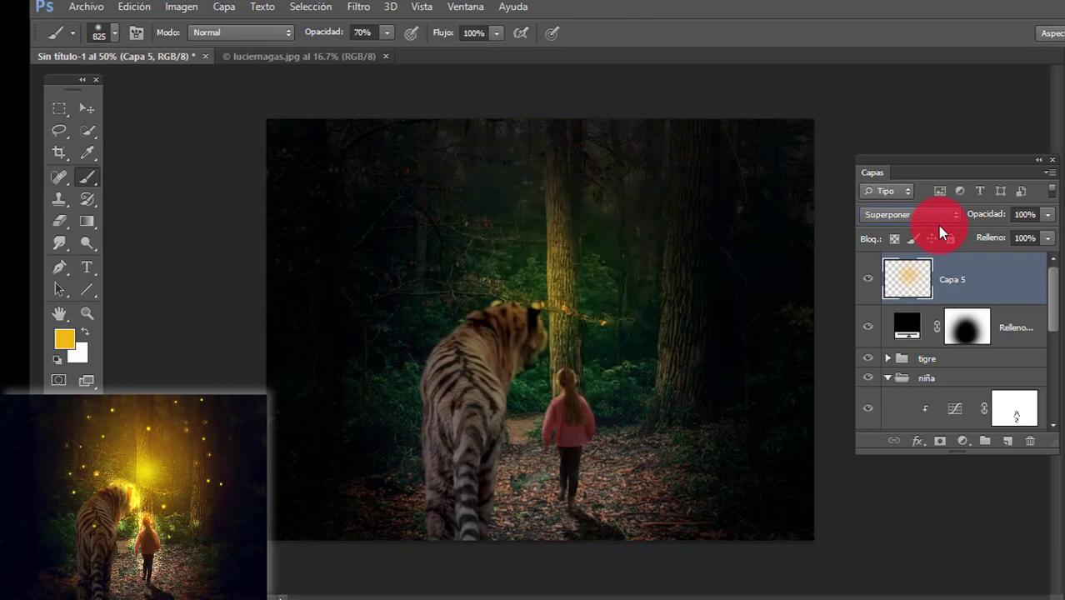
scroll(938, 226, down, 1)
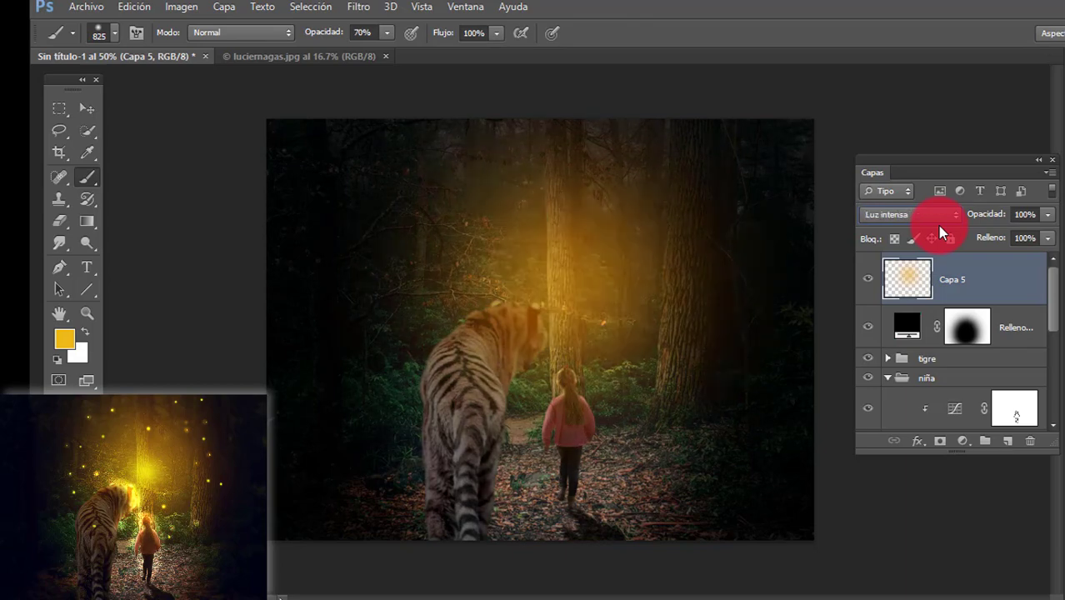
scroll(937, 226, down, 1)
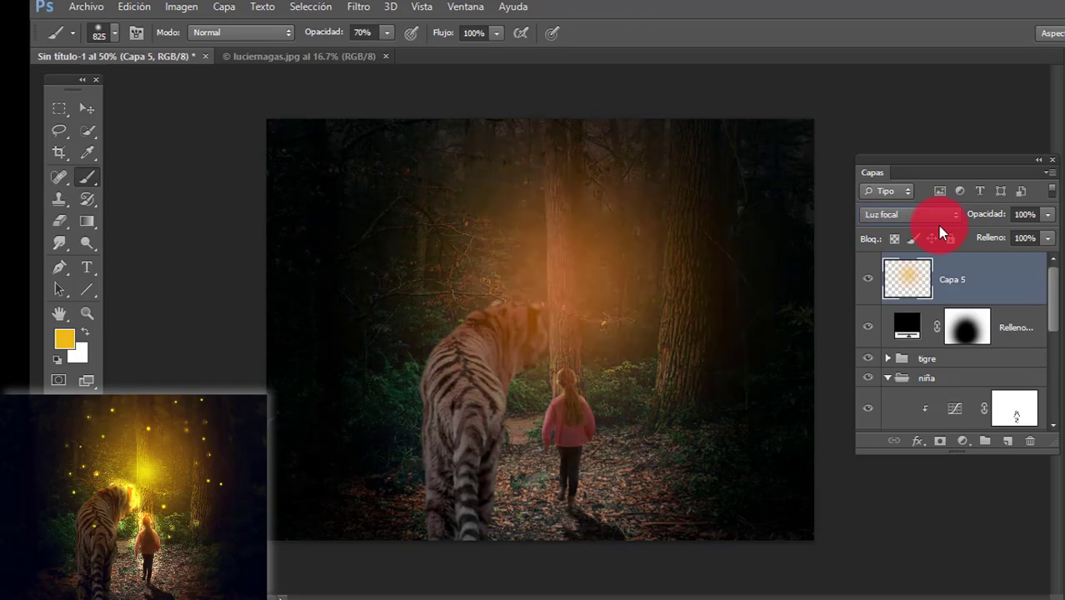
key(v)
mouse_move(533, 296)
mouse_down()
mouse_move(540, 309)
mouse_move(551, 296)
mouse_move(540, 278)
mouse_move(542, 290)
mouse_up()
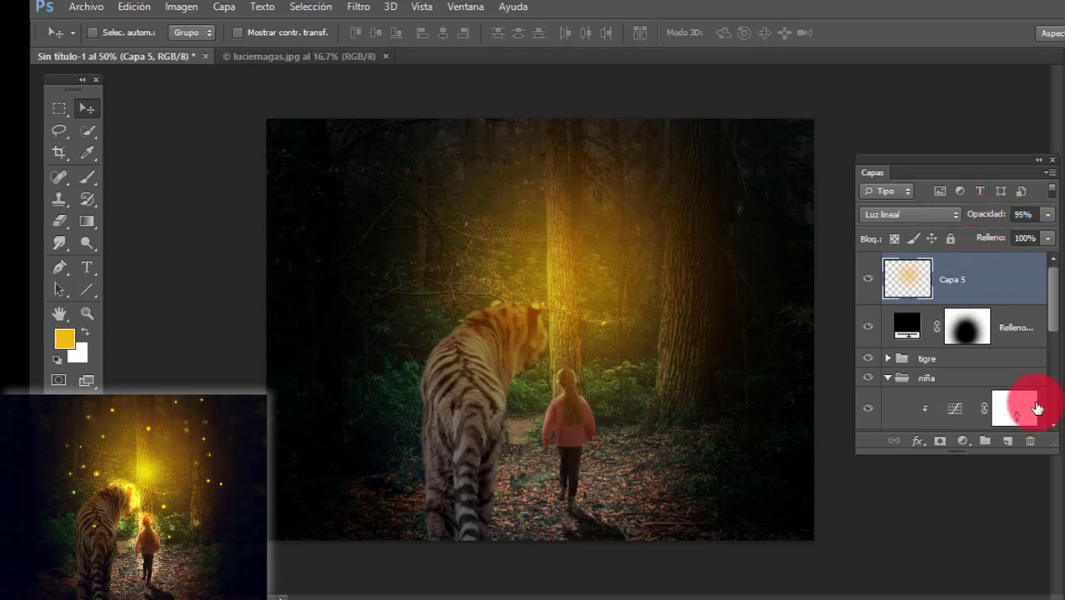
Create a new layer above Capa 5 and set the brush's foreground colour to a bright yellow
click(1007, 441)
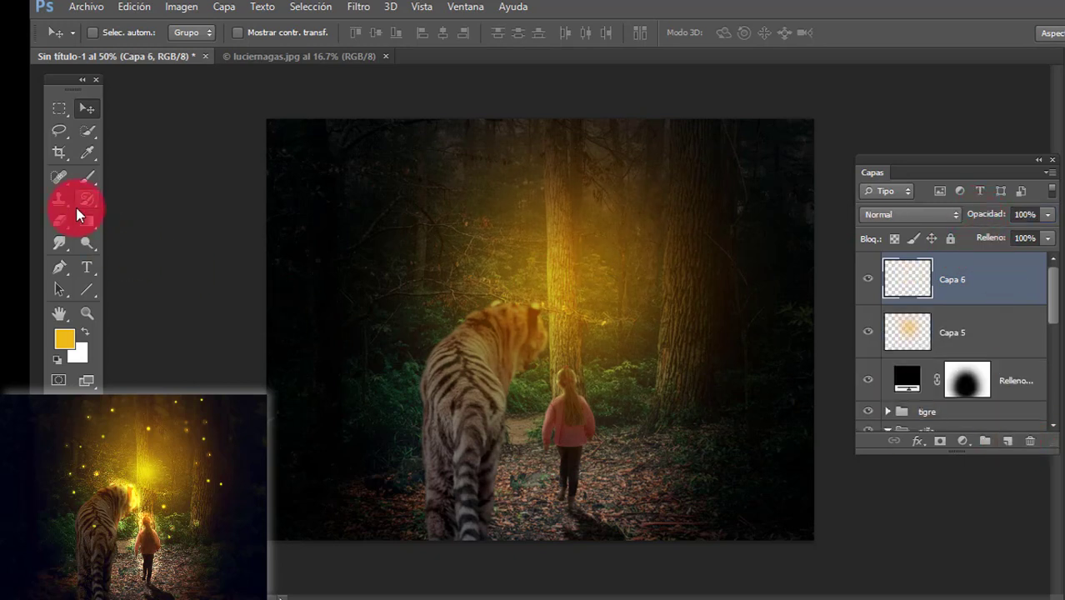
click(86, 177)
right_click(510, 273)
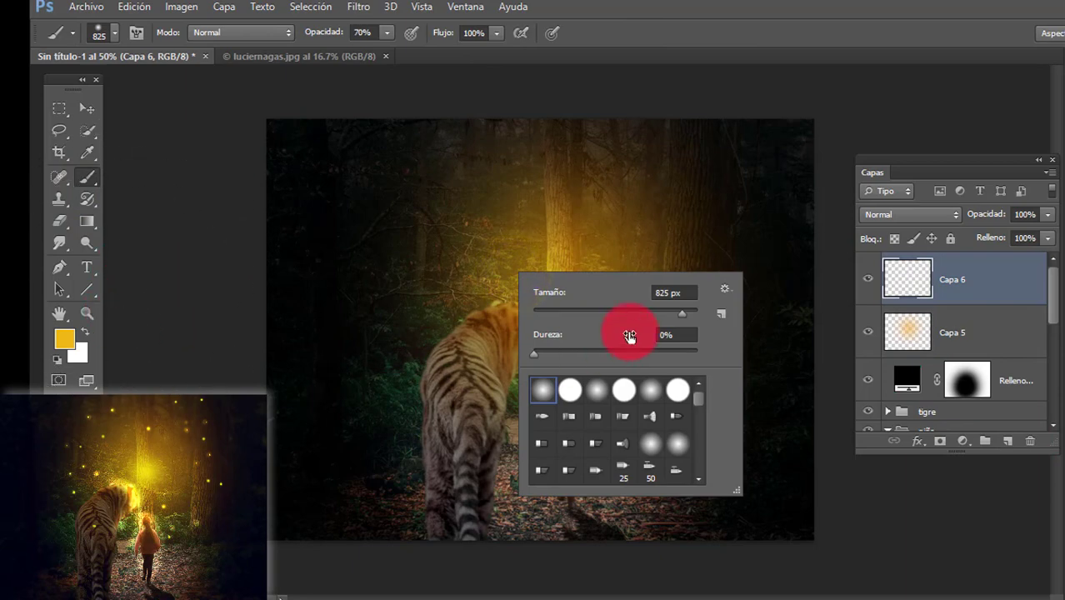
click(65, 338)
drag(858, 286, 859, 288)
click(965, 101)
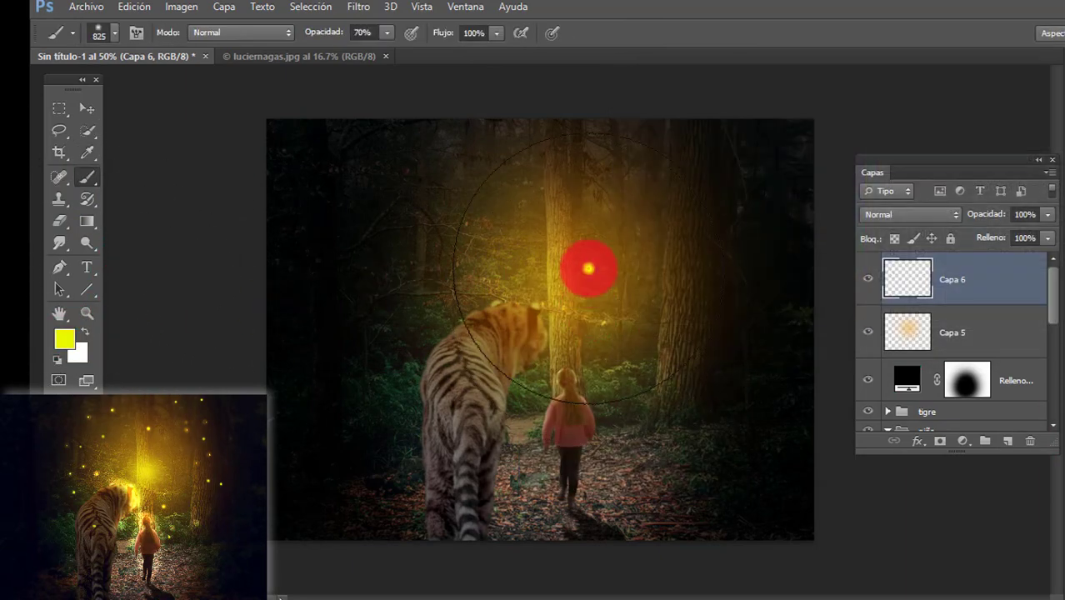
Paint a bright yellow spot on the central tree trunk with a soft 197 px brush at 70% opacity
right_click(587, 267)
drag(715, 309, 732, 308)
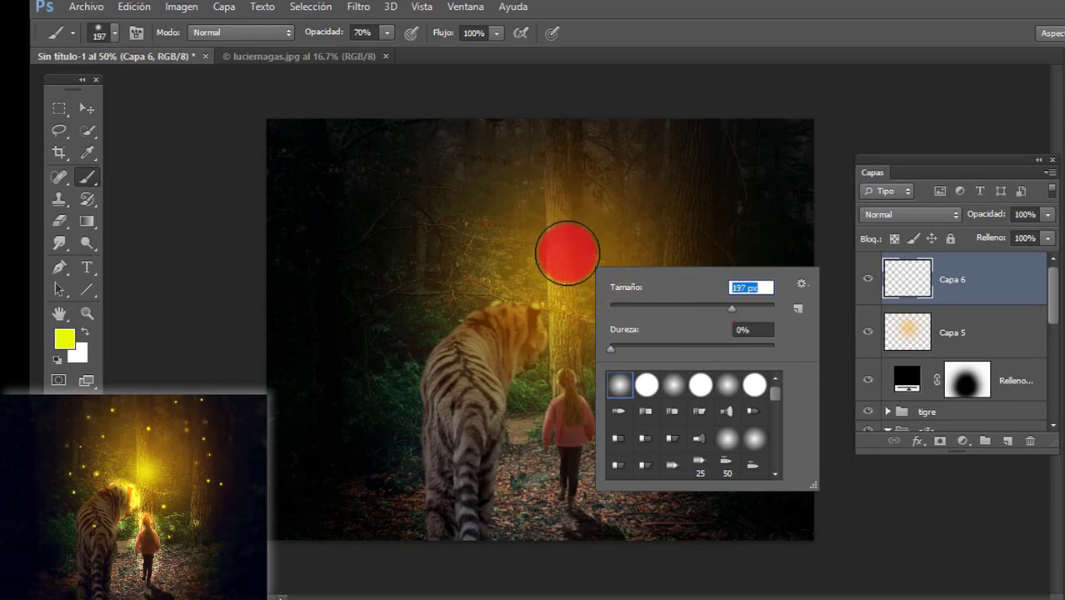
click(565, 277)
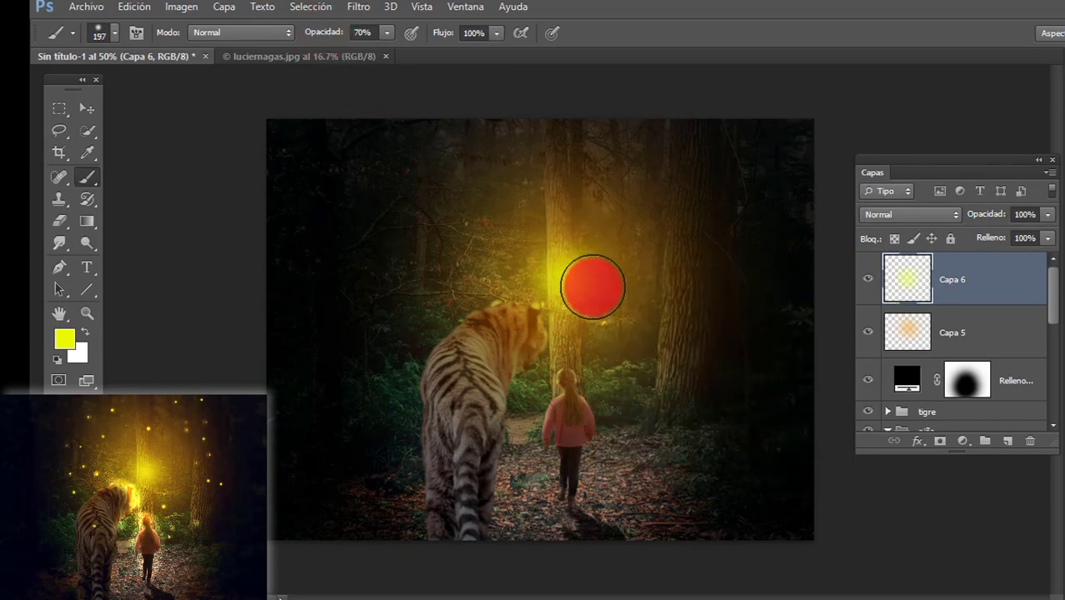
Try several blend modes on Capa 6, including Sobreexponer color, Superponer and Subexponer color
click(944, 216)
click(914, 152)
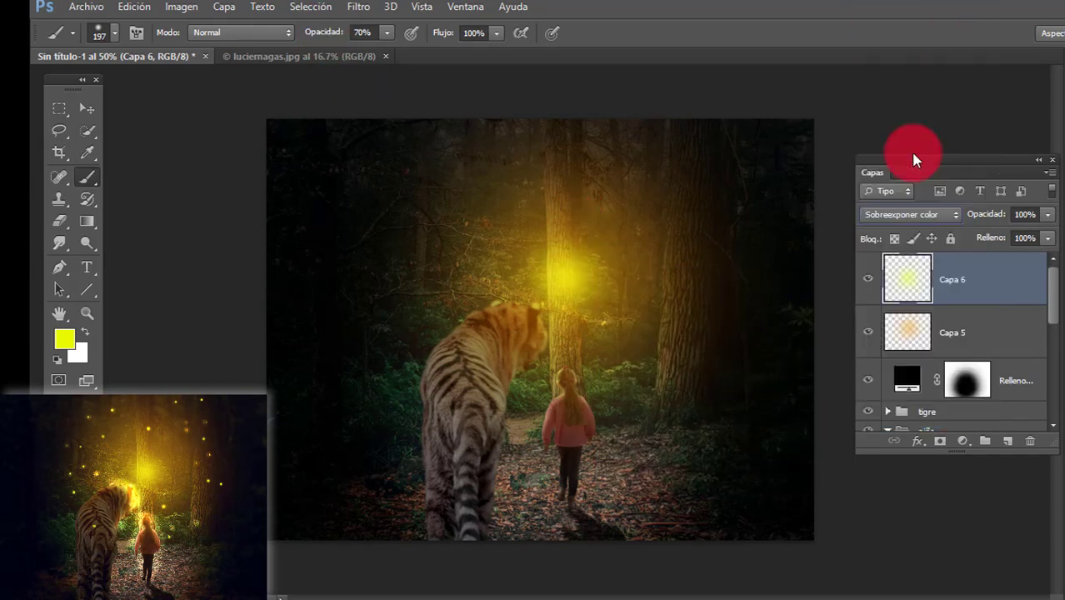
click(914, 214)
click(912, 206)
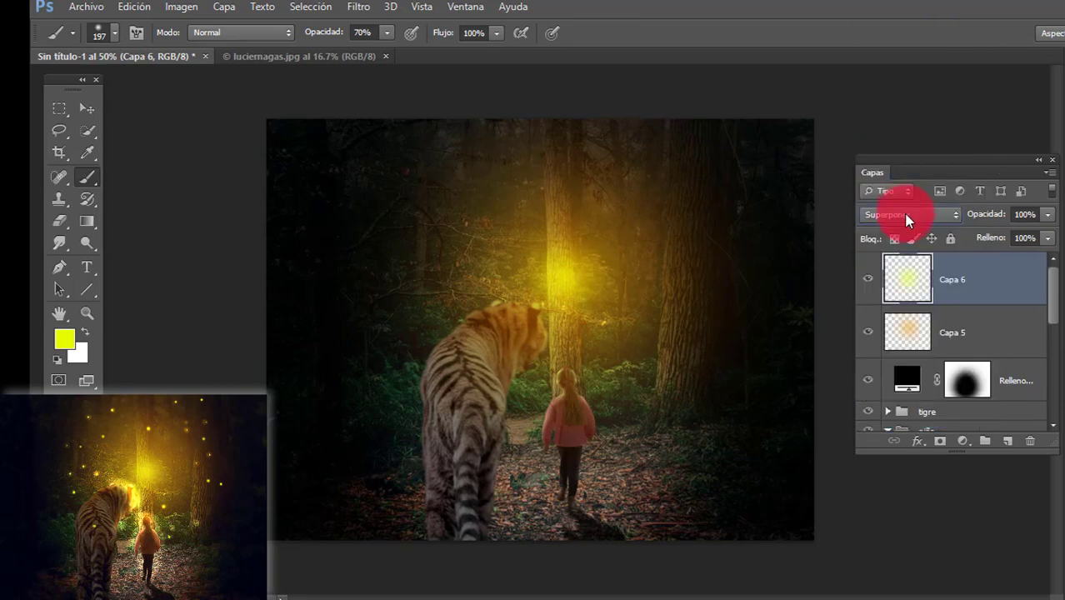
click(908, 219)
click(889, 178)
click(914, 216)
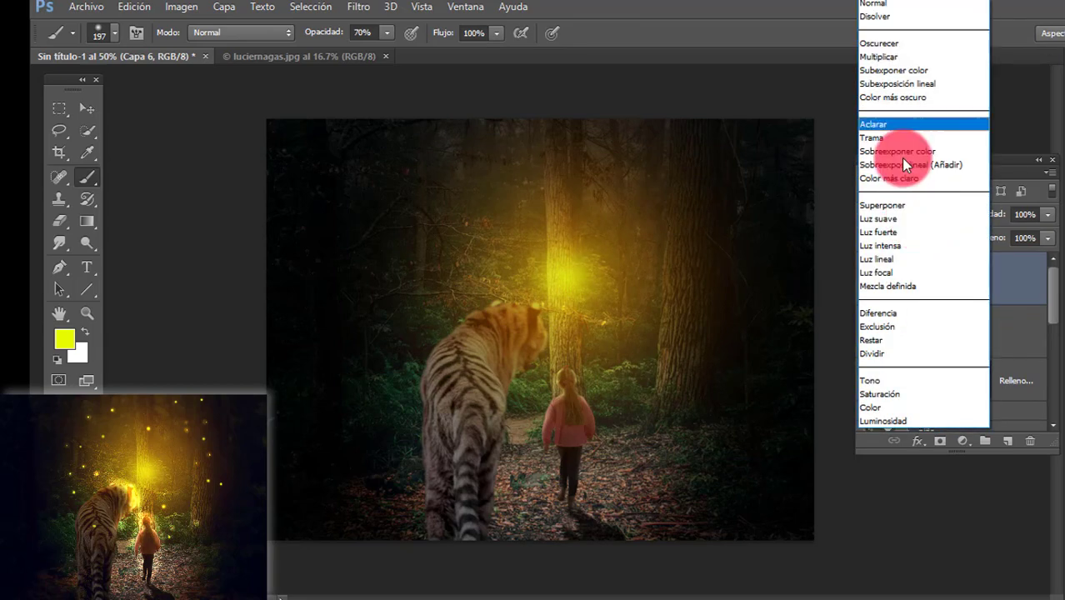
click(888, 144)
click(900, 219)
click(896, 83)
click(907, 210)
click(910, 75)
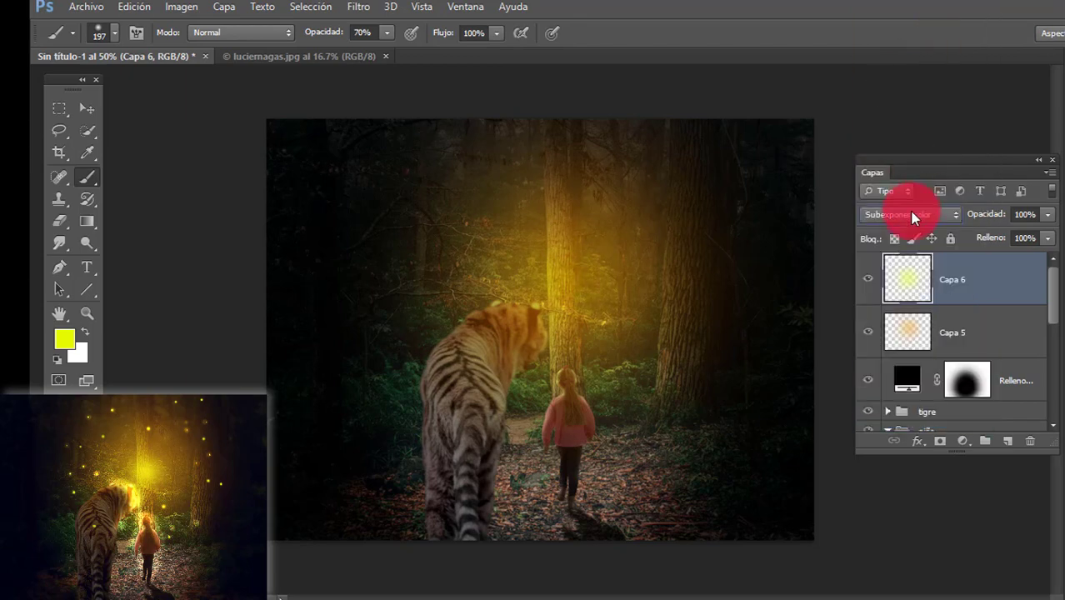
Set the blend mode of Capa 6 to Luz lineal
scroll(914, 218, down, 2)
scroll(913, 218, down, 3)
scroll(914, 217, down, 2)
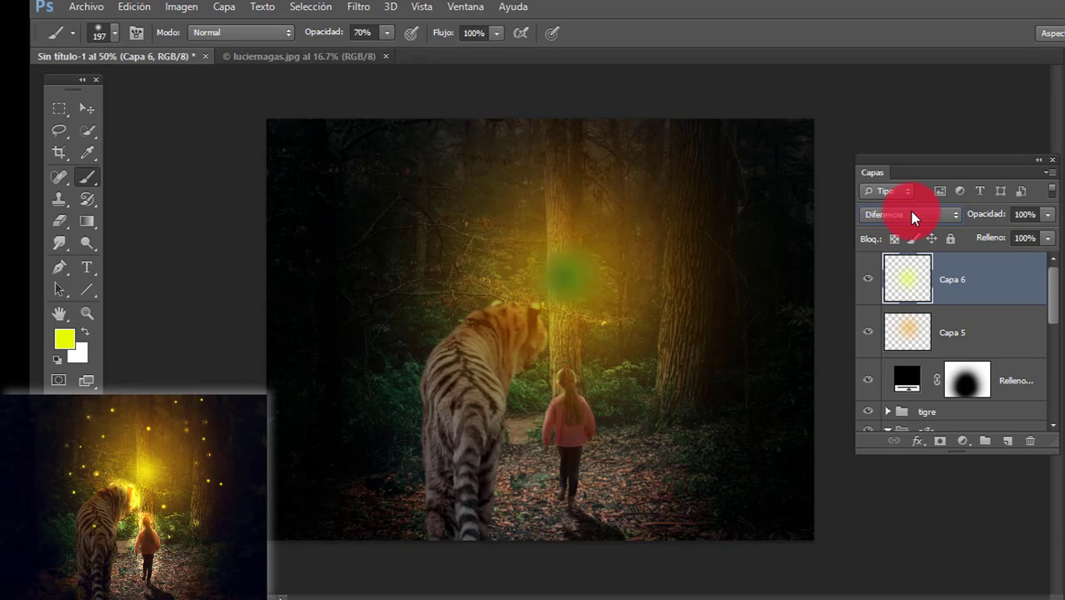
scroll(913, 217, up, 1)
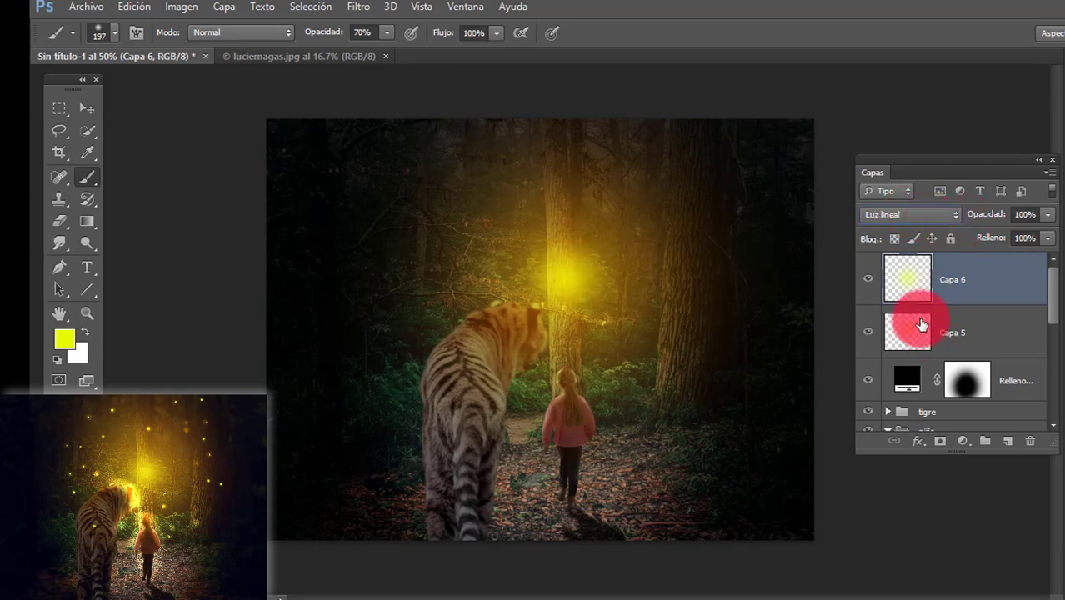
Create a new layer and dot yellow fireflies around the central tree, starting with a 19 px brush and reducing its size
click(1008, 442)
right_click(511, 249)
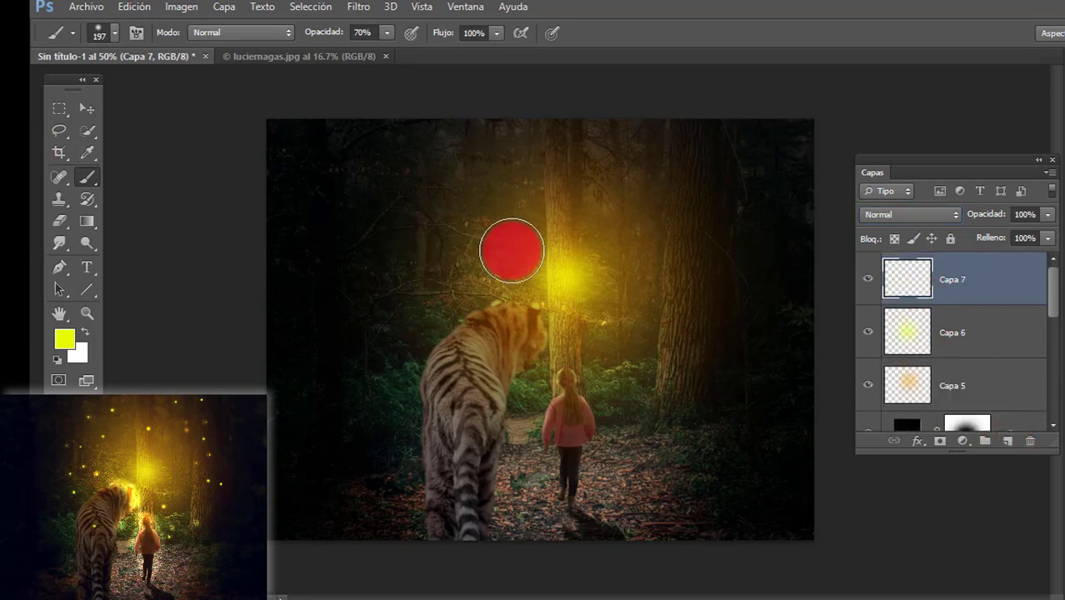
drag(609, 296, 546, 289)
click(685, 212)
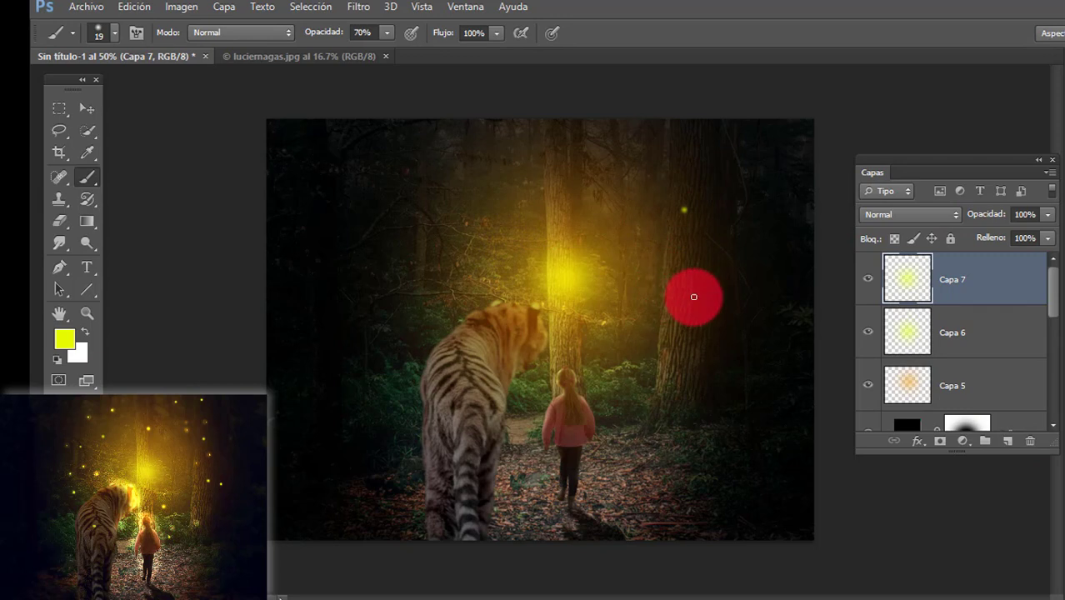
click(569, 190)
right_click(479, 221)
drag(519, 247, 510, 257)
click(435, 266)
Scatter smaller yellow fireflies around the tiger, the girl and the trees using tiny brush sizes such as 3 px
right_click(560, 317)
drag(591, 358, 542, 368)
right_click(514, 218)
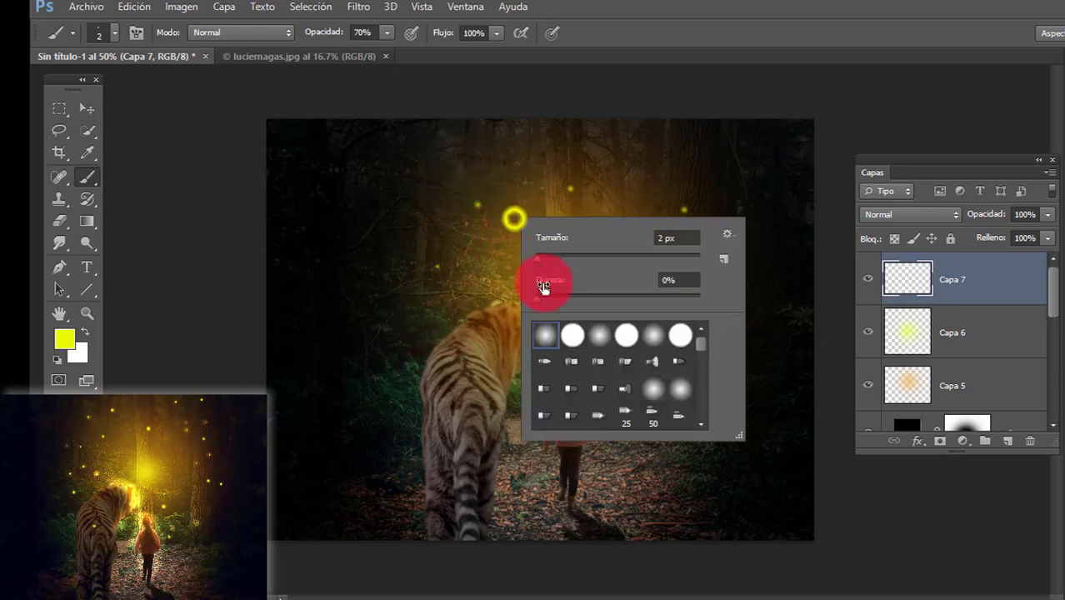
click(560, 160)
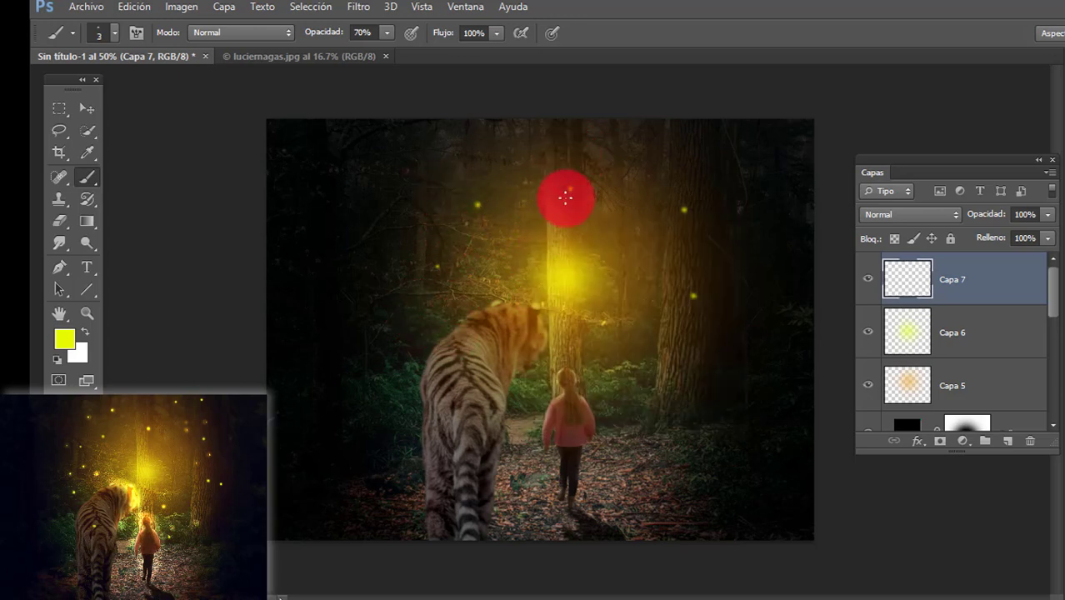
click(670, 380)
right_click(695, 344)
click(729, 382)
click(720, 302)
click(418, 319)
click(459, 388)
click(613, 411)
click(602, 350)
click(464, 280)
click(498, 150)
click(627, 133)
click(679, 130)
Add more tiny fireflies around the large tree behind the girl with a 5 px brush
right_click(685, 250)
click(709, 289)
click(669, 260)
click(696, 242)
click(650, 192)
click(688, 175)
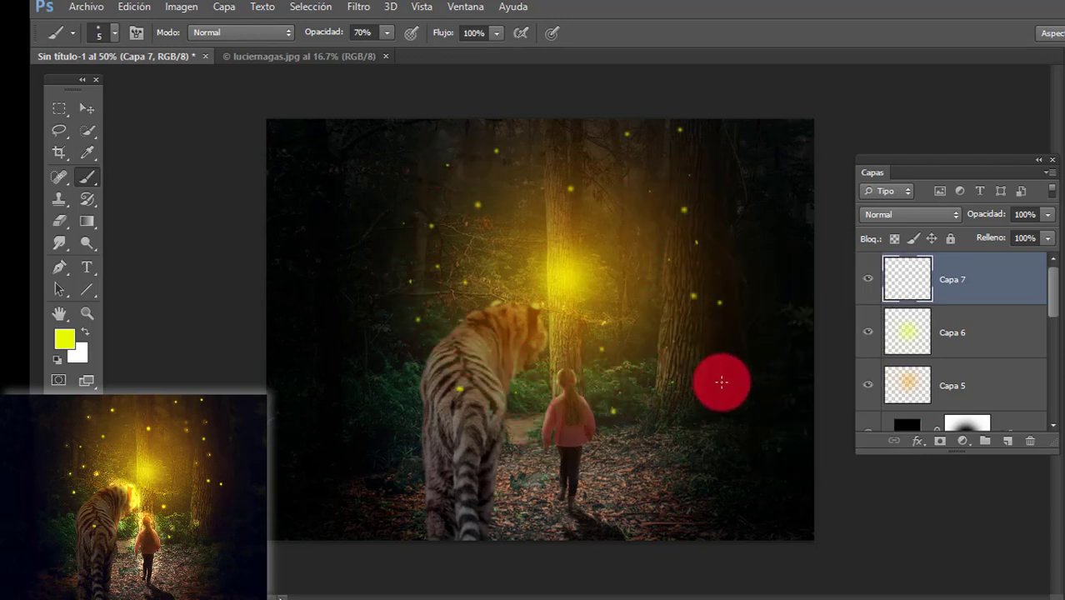
Try Superponer on the firefly layer Capa 7, and set its blend mode to Aclarar
click(887, 214)
click(883, 206)
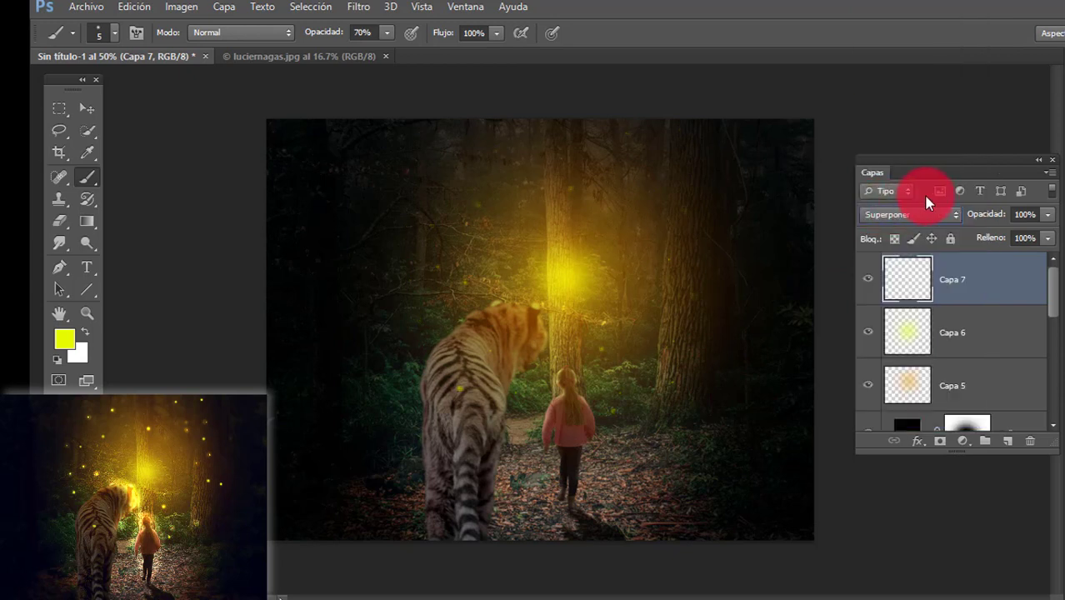
click(925, 214)
click(914, 133)
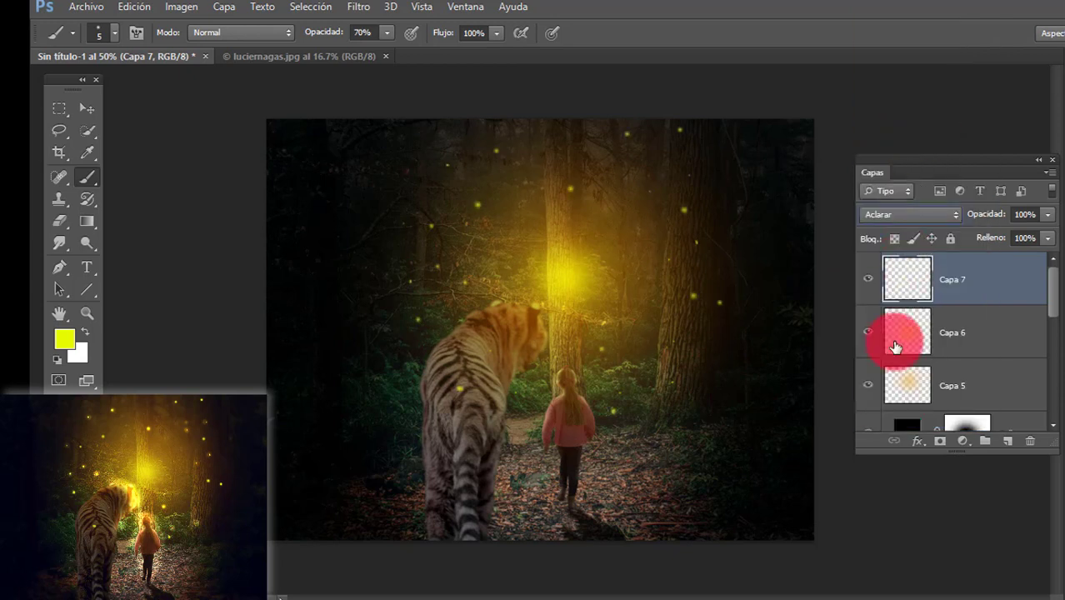
Create a new layer above Capa 7, fill it with 50% gris at 100% opacity and set it to Superponer
click(900, 384)
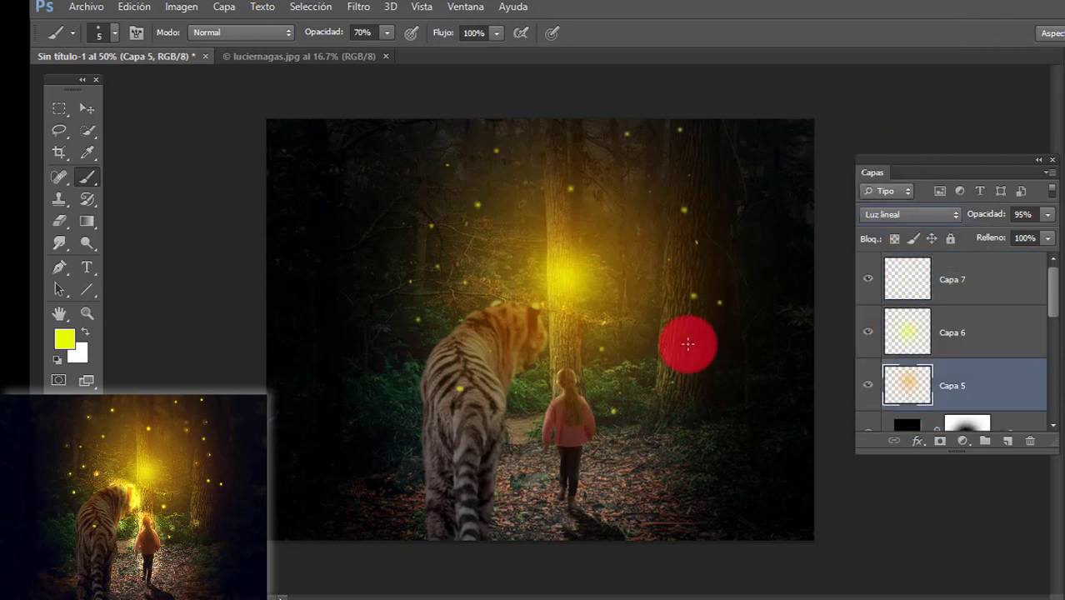
click(944, 287)
click(1007, 440)
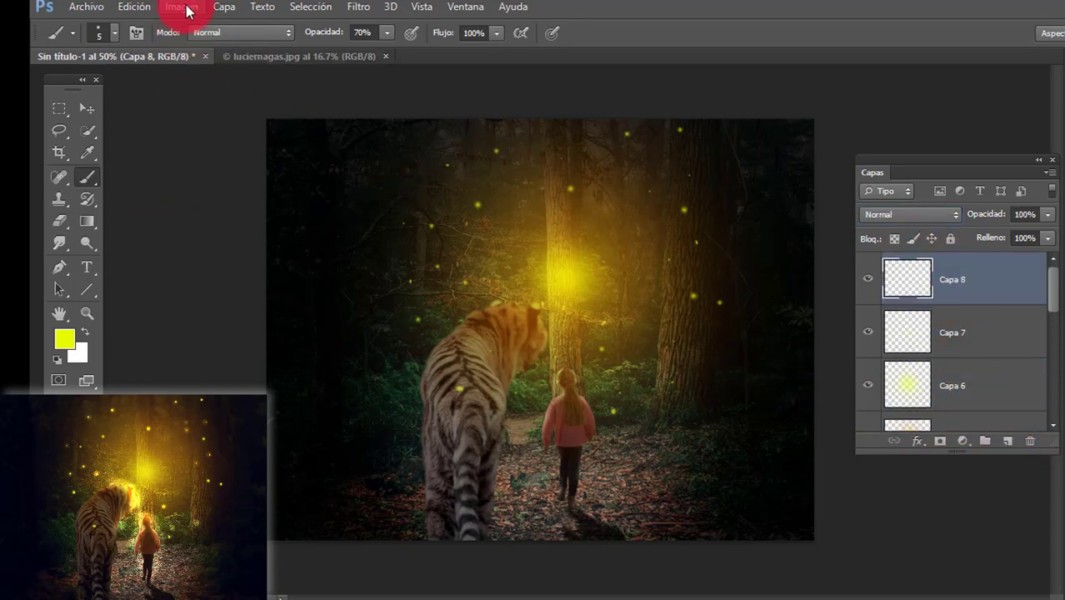
click(136, 6)
click(232, 232)
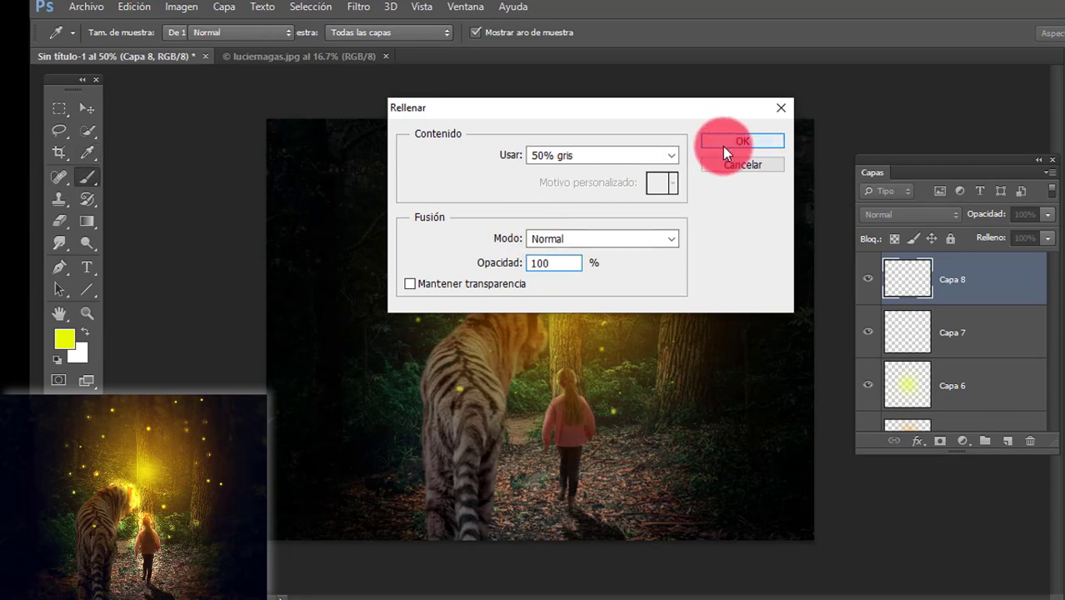
click(722, 146)
click(925, 214)
click(922, 209)
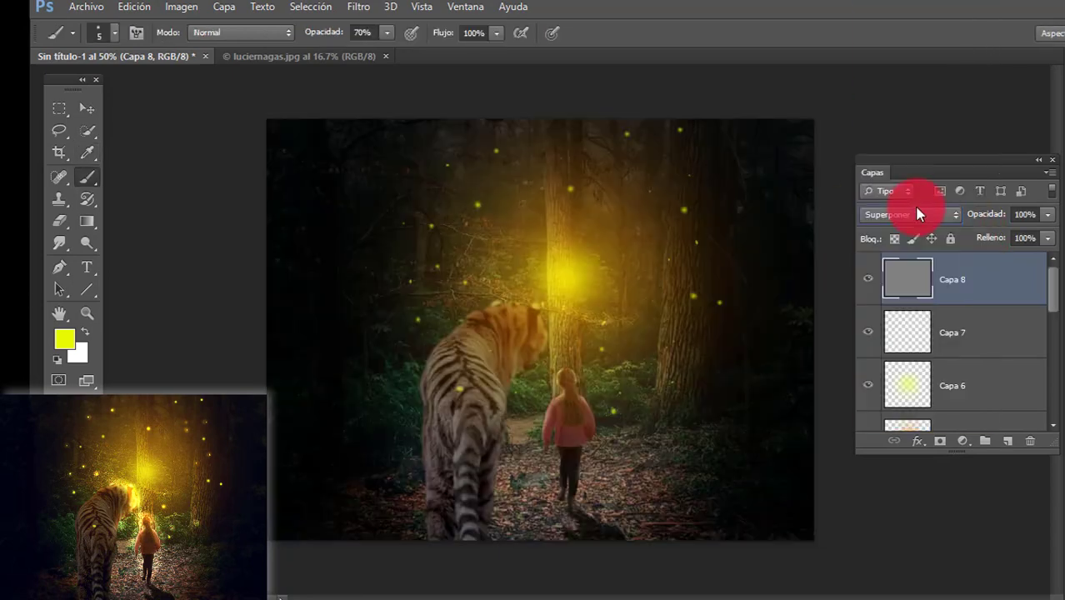
Brighten the fireflies on Capa 8 with the Dodge tool, using a 34 px brush on Iluminaciones at 51% exposure
click(87, 244)
drag(523, 285, 497, 232)
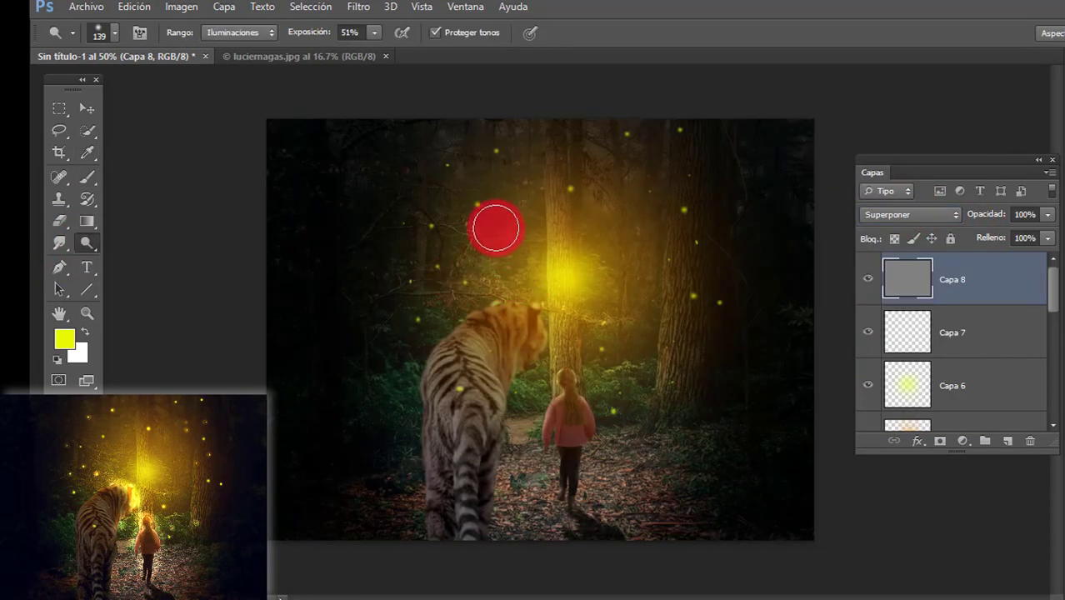
right_click(483, 212)
click(530, 249)
click(478, 208)
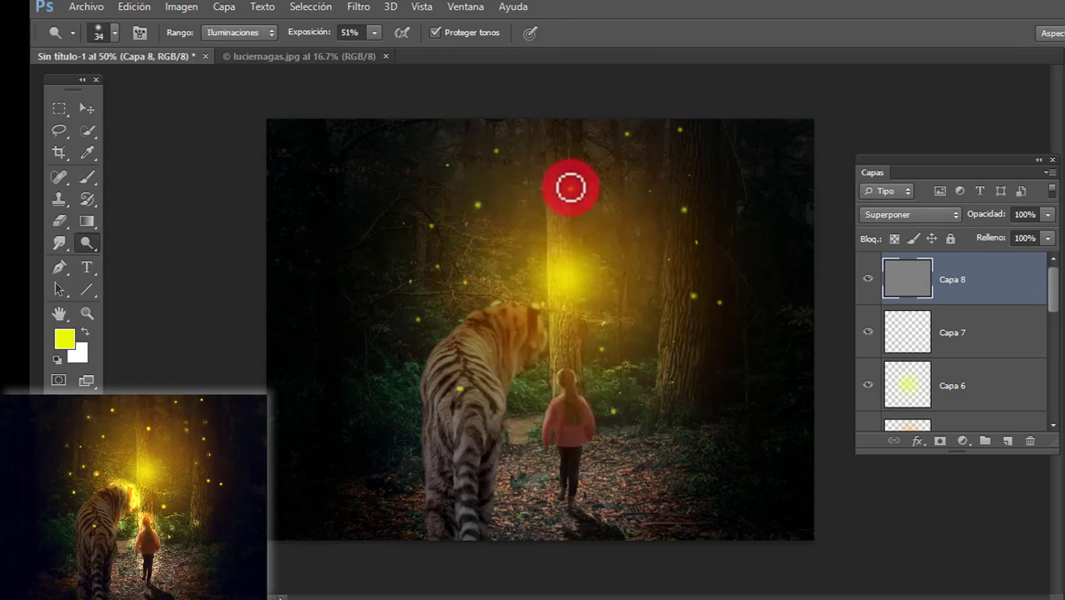
mouse_move(696, 207)
mouse_down()
mouse_move(698, 234)
mouse_move(704, 283)
mouse_move(695, 295)
mouse_move(720, 303)
mouse_move(669, 258)
mouse_move(618, 363)
mouse_up()
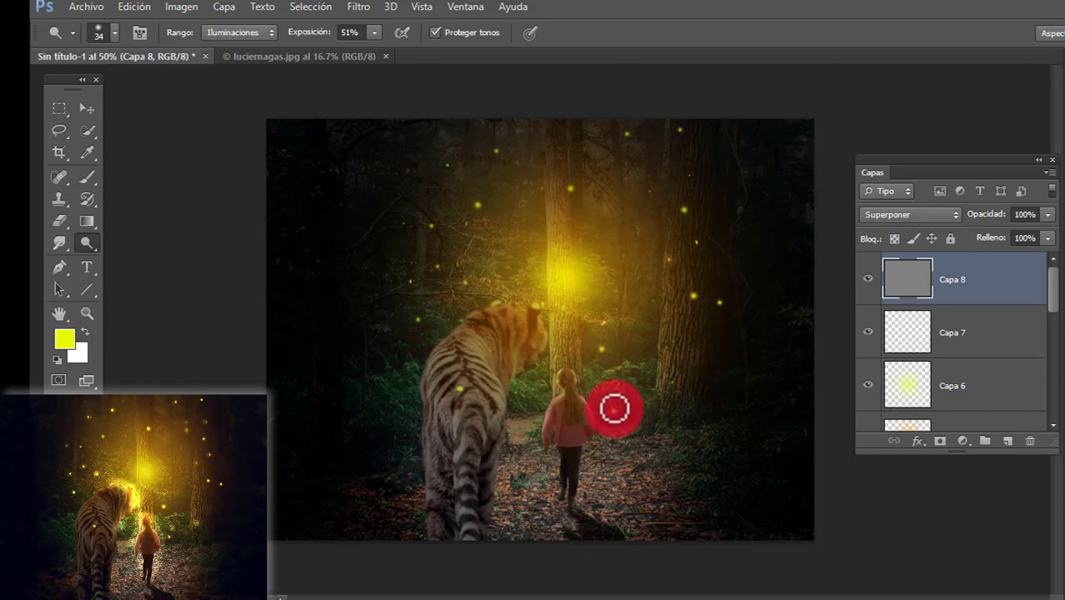
click(671, 383)
mouse_move(417, 311)
mouse_down()
mouse_move(402, 224)
mouse_move(446, 164)
mouse_move(679, 129)
mouse_move(580, 194)
mouse_up()
click(647, 190)
mouse_move(686, 175)
mouse_down()
mouse_move(648, 177)
mouse_move(682, 240)
mouse_move(612, 275)
mouse_move(486, 289)
mouse_move(405, 224)
mouse_move(421, 205)
mouse_move(555, 358)
mouse_move(513, 390)
mouse_move(582, 401)
mouse_move(670, 384)
mouse_move(679, 319)
mouse_move(719, 303)
mouse_move(649, 193)
mouse_move(515, 190)
mouse_move(448, 165)
mouse_move(440, 263)
mouse_move(410, 281)
mouse_move(417, 317)
mouse_move(443, 314)
mouse_move(464, 285)
mouse_up()
drag(602, 348, 603, 350)
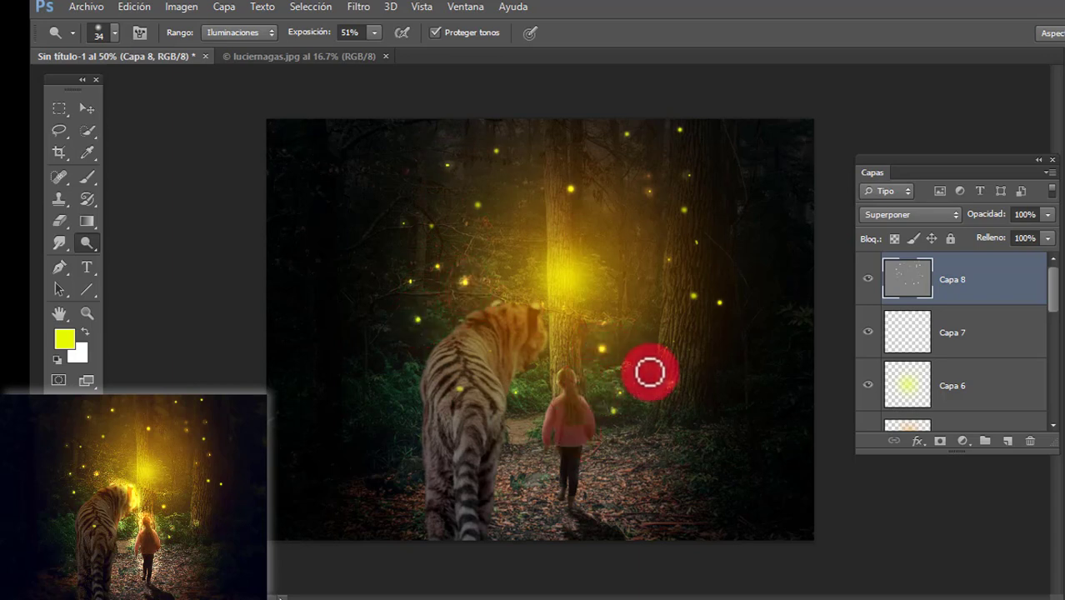
click(695, 241)
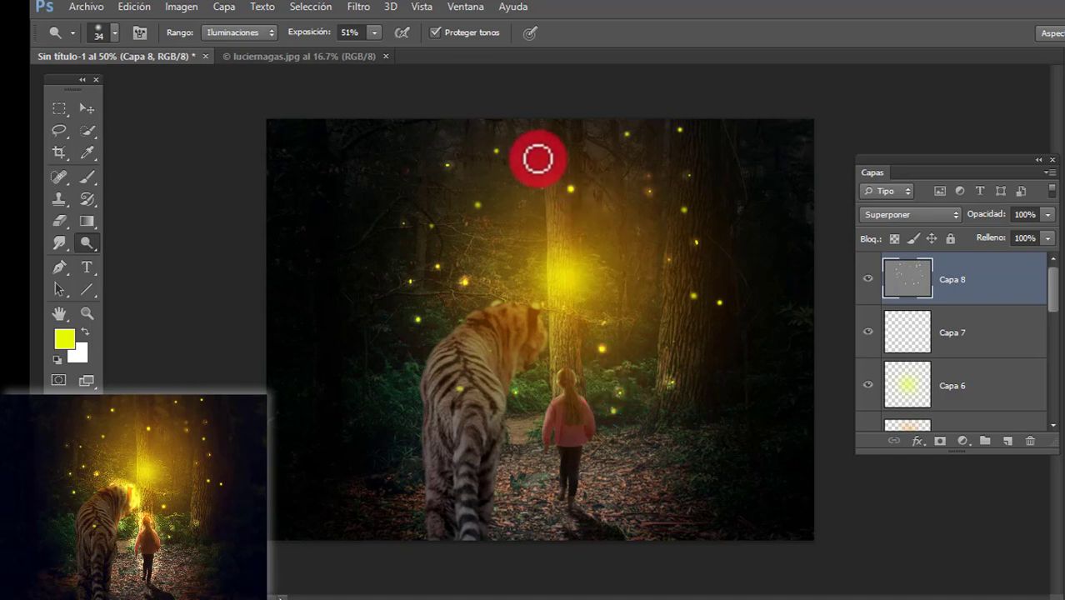
Enlarge the Dodge brush to 59 px and brighten the edge of the tiger's face towards the glow
right_click(609, 338)
drag(662, 379, 673, 380)
click(543, 317)
mouse_move(542, 318)
mouse_down()
mouse_move(501, 299)
mouse_move(564, 373)
mouse_move(551, 397)
mouse_move(583, 395)
mouse_move(583, 423)
mouse_move(520, 346)
mouse_move(560, 335)
mouse_move(581, 361)
mouse_up()
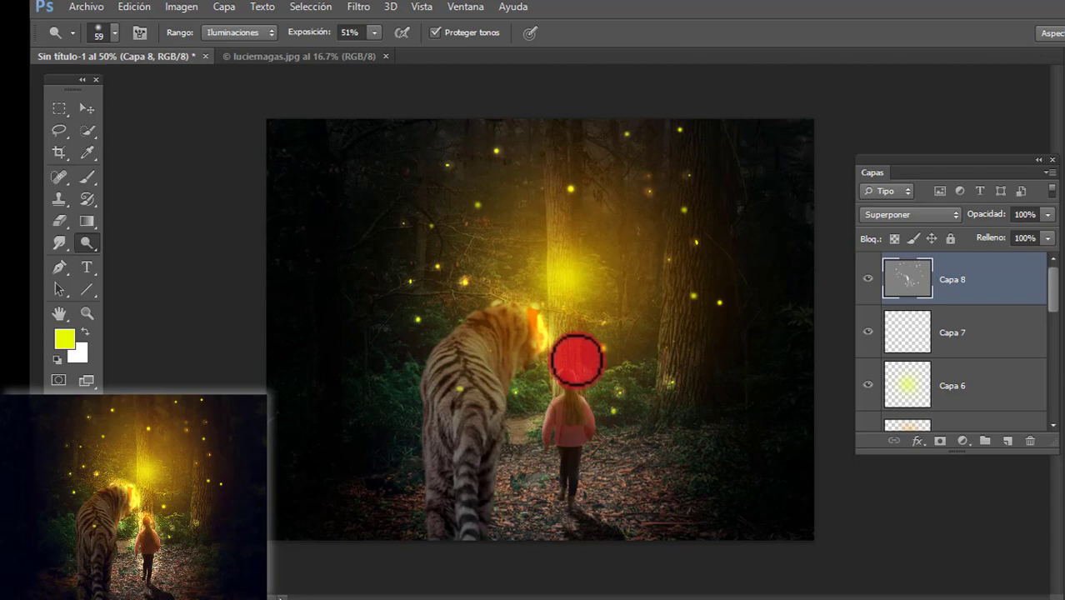
Dodge light onto the girl's outline, the ground around her and the top of the tiger's head
key(ctrl+plus)
mouse_move(583, 388)
mouse_down()
mouse_move(556, 413)
mouse_move(608, 437)
mouse_move(548, 434)
mouse_move(589, 488)
mouse_move(585, 535)
mouse_move(563, 527)
mouse_move(614, 479)
mouse_move(587, 489)
mouse_move(614, 454)
mouse_up()
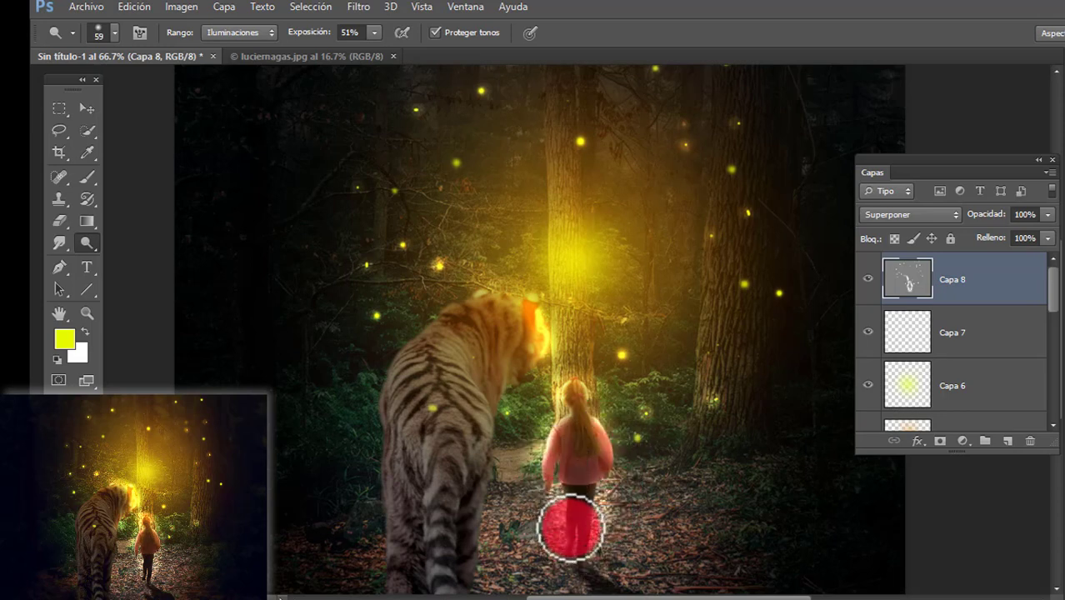
mouse_move(561, 342)
mouse_down()
mouse_move(542, 305)
mouse_move(512, 292)
mouse_move(441, 305)
mouse_move(452, 359)
mouse_move(577, 392)
mouse_move(560, 377)
mouse_move(550, 407)
mouse_move(571, 377)
mouse_move(595, 407)
mouse_move(553, 438)
mouse_move(547, 465)
mouse_move(596, 414)
mouse_move(617, 457)
mouse_up()
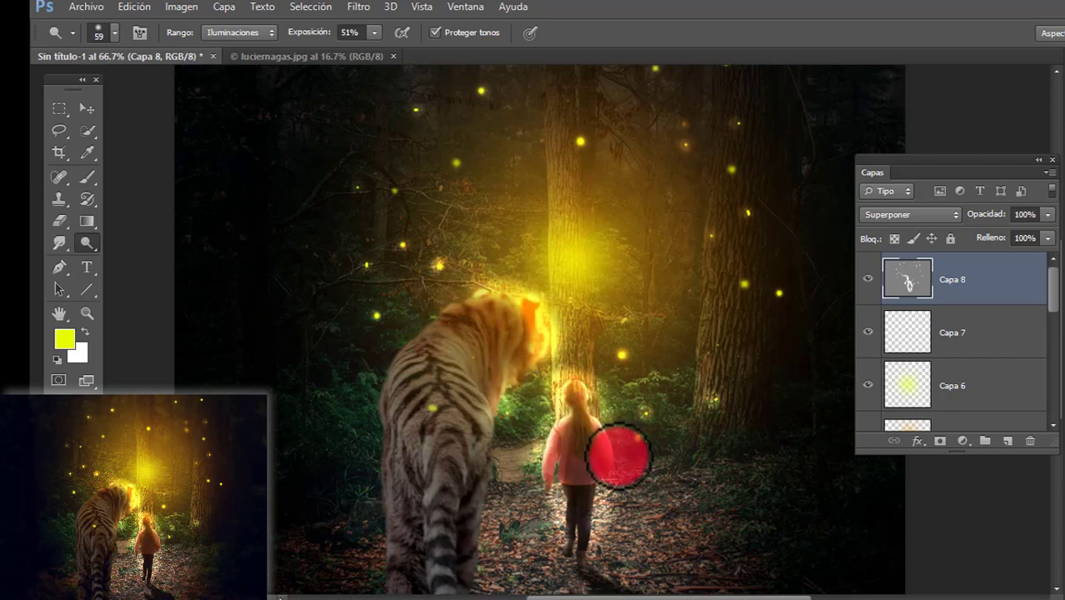
Duplicate the orange glow layer Capa 5
scroll(699, 443, down, 1)
scroll(699, 439, up, 1)
scroll(700, 439, down, 2)
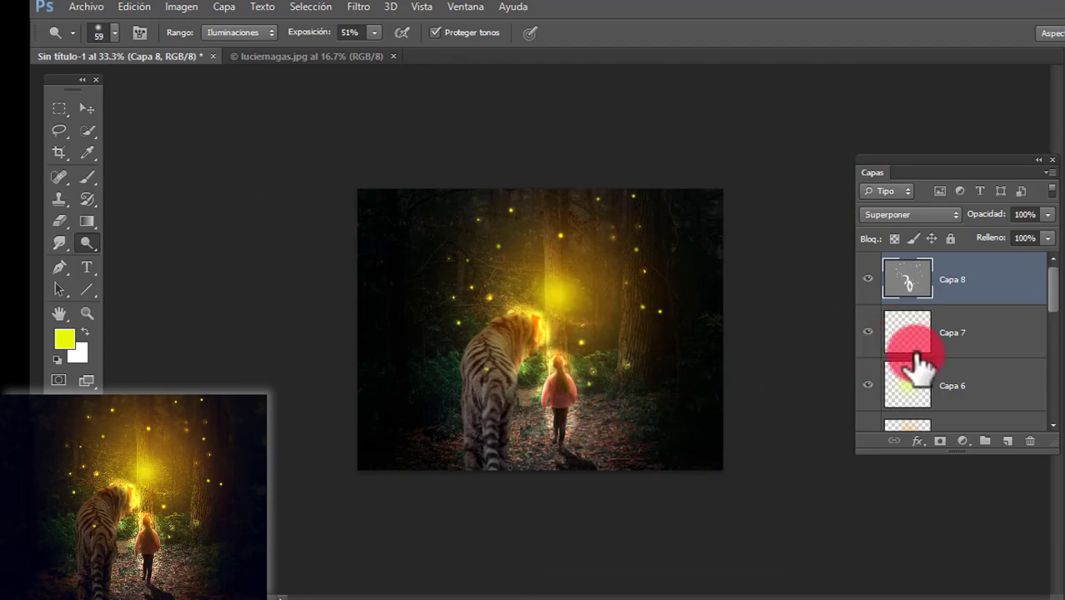
scroll(905, 349, down, 1)
click(918, 390)
key(ctrl+j)
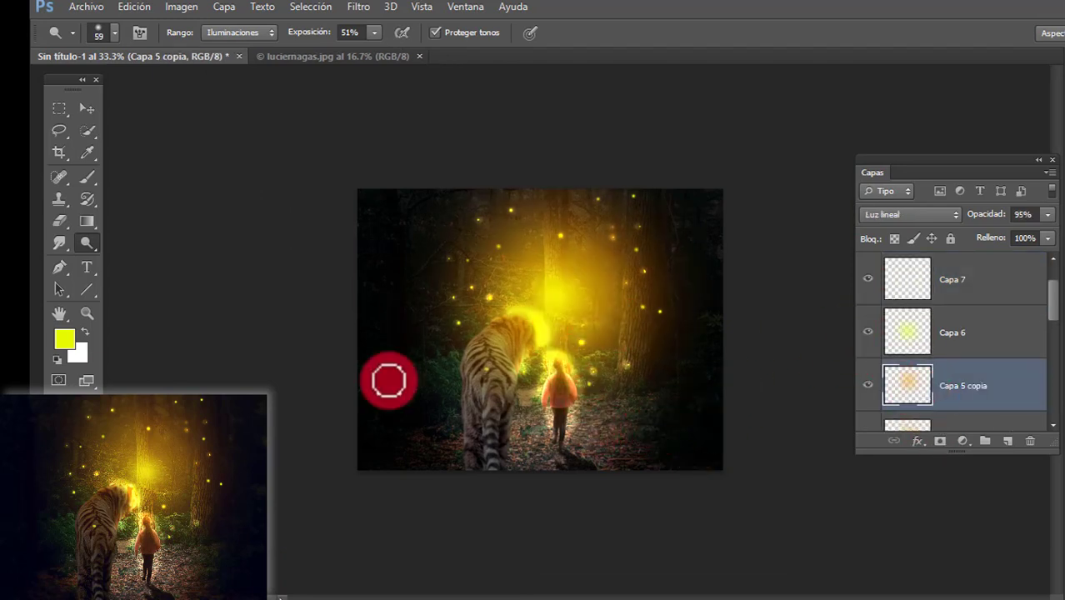
Move the Capa 5 copia glow about 6 cm up and 1.6 cm left, reduce its opacity to 25% and compare it hidden and shown
click(87, 108)
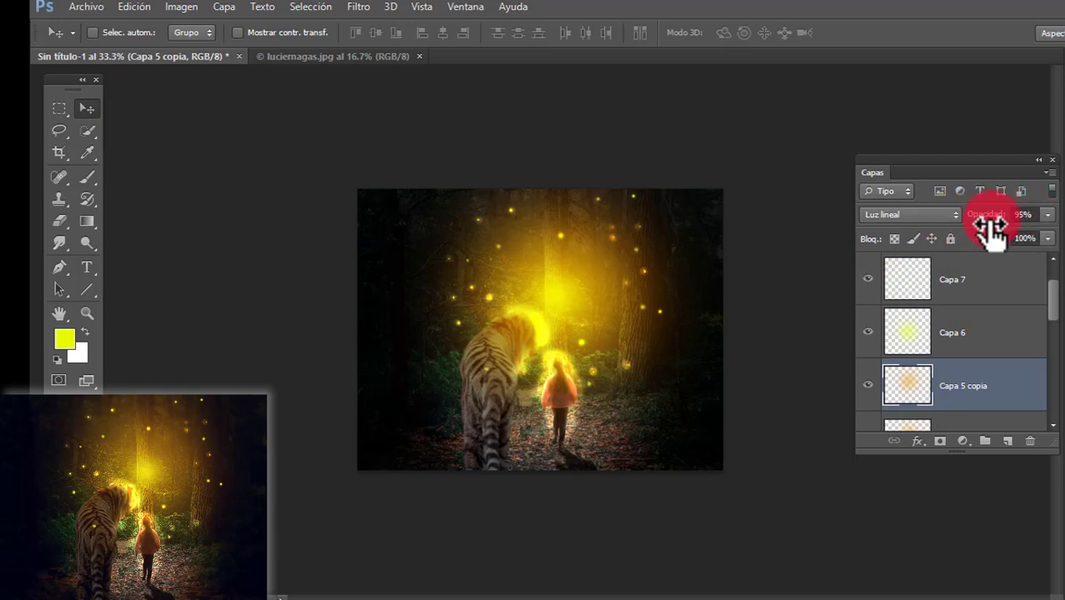
drag(978, 218, 968, 220)
drag(559, 314, 550, 260)
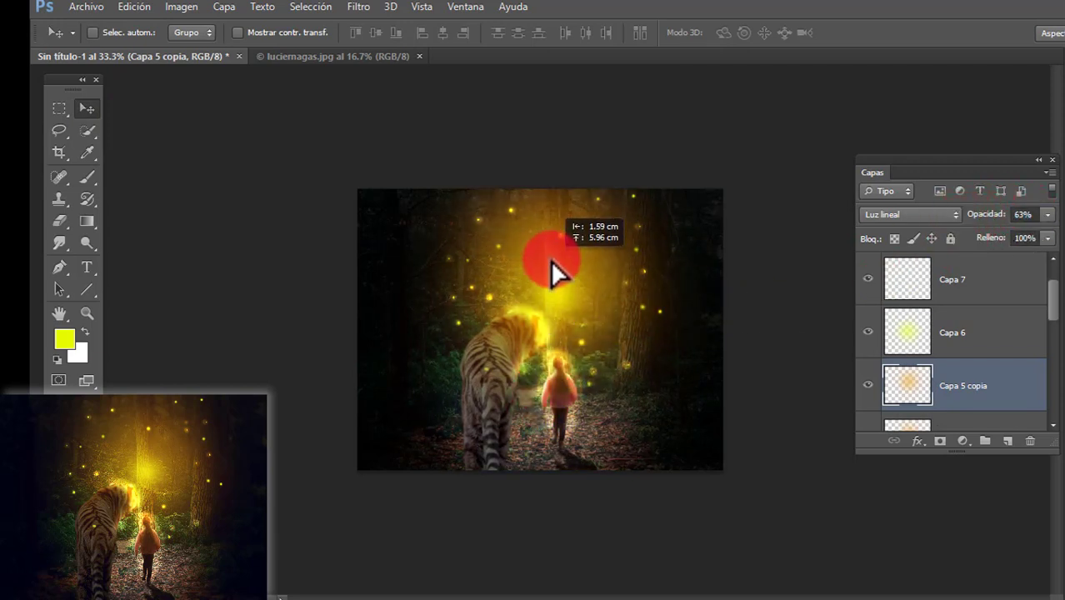
drag(976, 218, 958, 223)
click(866, 384)
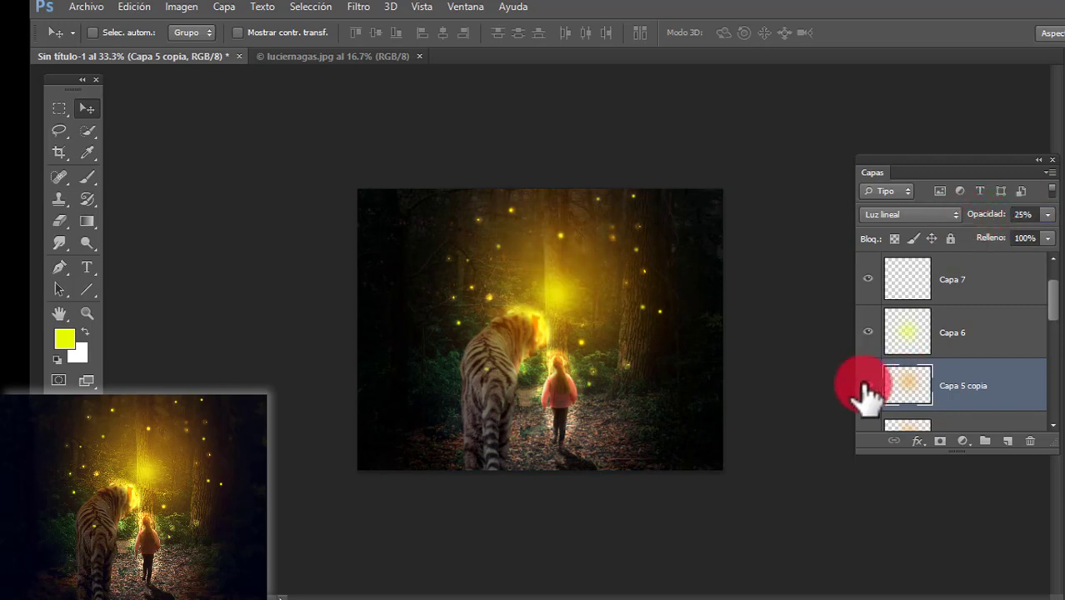
click(867, 384)
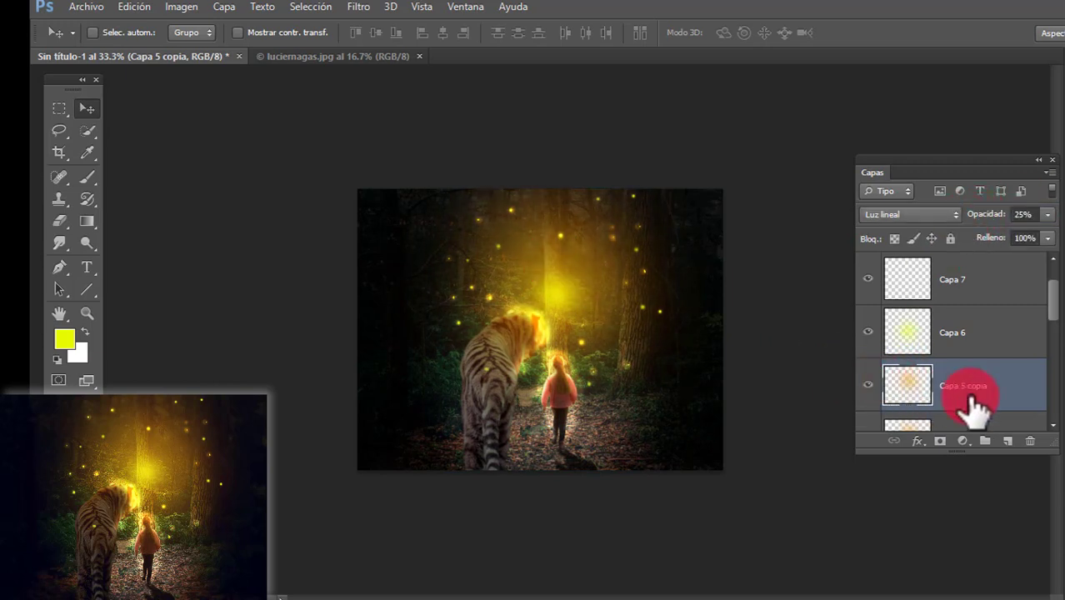
Add a new layer inside the tigre group and place it directly beneath the tiger layer Capa 9
drag(1053, 306, 1052, 369)
click(934, 268)
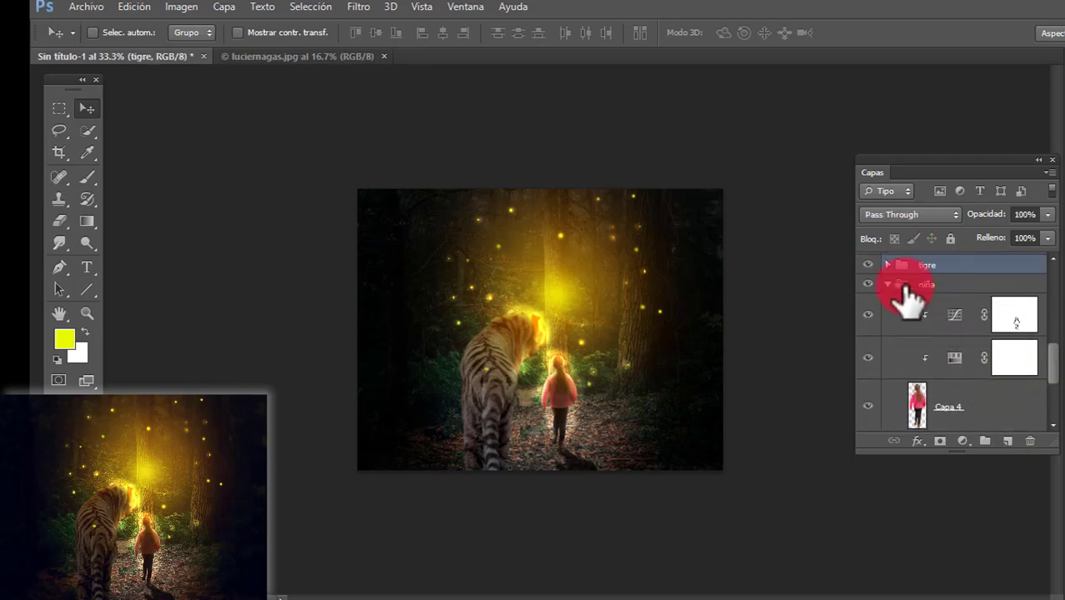
click(887, 265)
click(962, 387)
click(1007, 441)
drag(956, 282, 946, 340)
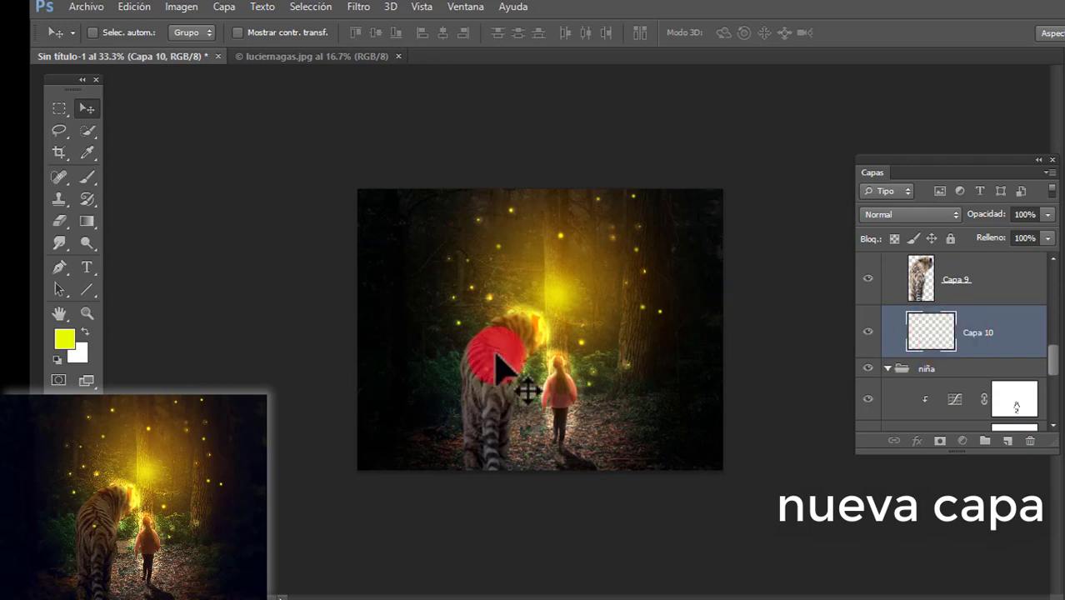
Paint black shadows on the ground beside the tiger's paws on Capa 10 with a soft 60 px brush at 100% opacity
key(ctrl+plus)
key(b)
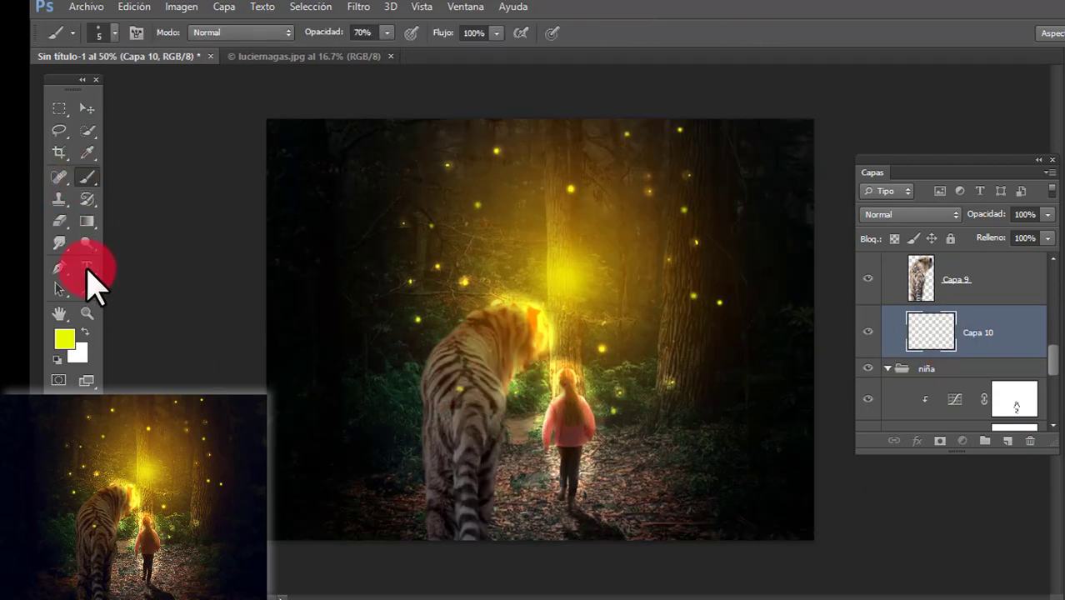
right_click(361, 318)
click(430, 359)
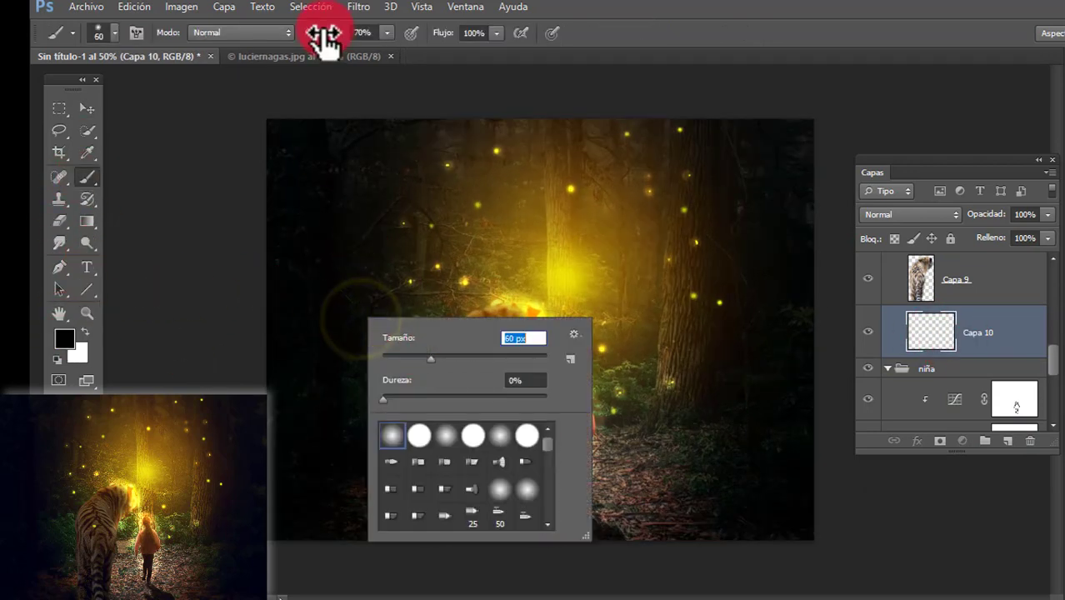
drag(326, 32, 382, 28)
mouse_move(550, 500)
mouse_down()
mouse_move(511, 499)
mouse_move(505, 475)
mouse_move(480, 565)
mouse_move(497, 515)
mouse_move(503, 539)
mouse_move(496, 471)
mouse_move(527, 565)
mouse_move(489, 462)
mouse_move(527, 566)
mouse_move(450, 533)
mouse_move(432, 510)
mouse_move(407, 558)
mouse_move(423, 516)
mouse_move(453, 545)
mouse_move(402, 445)
mouse_move(424, 464)
mouse_move(475, 473)
mouse_move(229, 367)
mouse_up()
Soften the tiger's ground shadow with a 101 px Eraser at 37% opacity and set Capa 10's opacity to 72%
key(e)
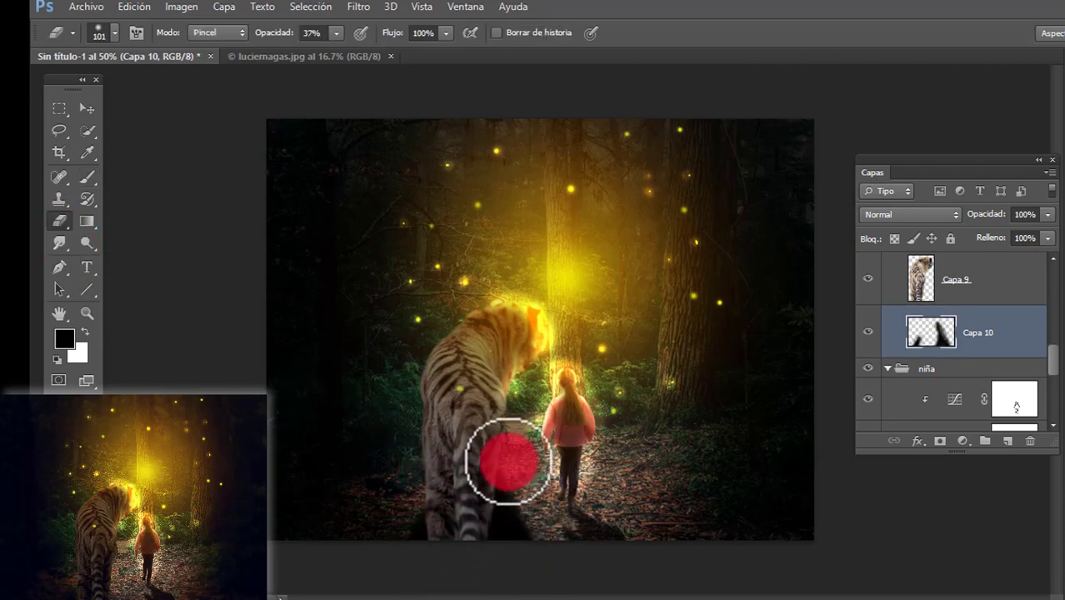
mouse_move(539, 523)
mouse_down()
mouse_move(573, 556)
mouse_move(428, 495)
mouse_move(384, 564)
mouse_move(401, 499)
mouse_move(490, 473)
mouse_move(550, 574)
mouse_move(529, 536)
mouse_up()
click(945, 346)
drag(994, 218, 966, 223)
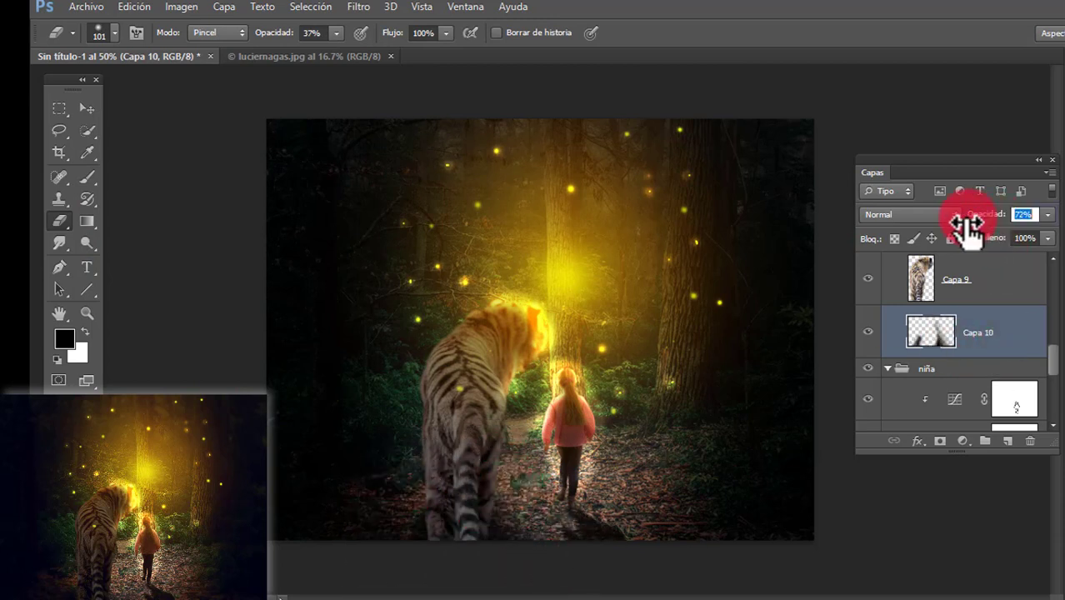
Repaint the black shadow beneath the tiger's paws on Capa 10 with the 60 px brush at 100% opacity
click(501, 500)
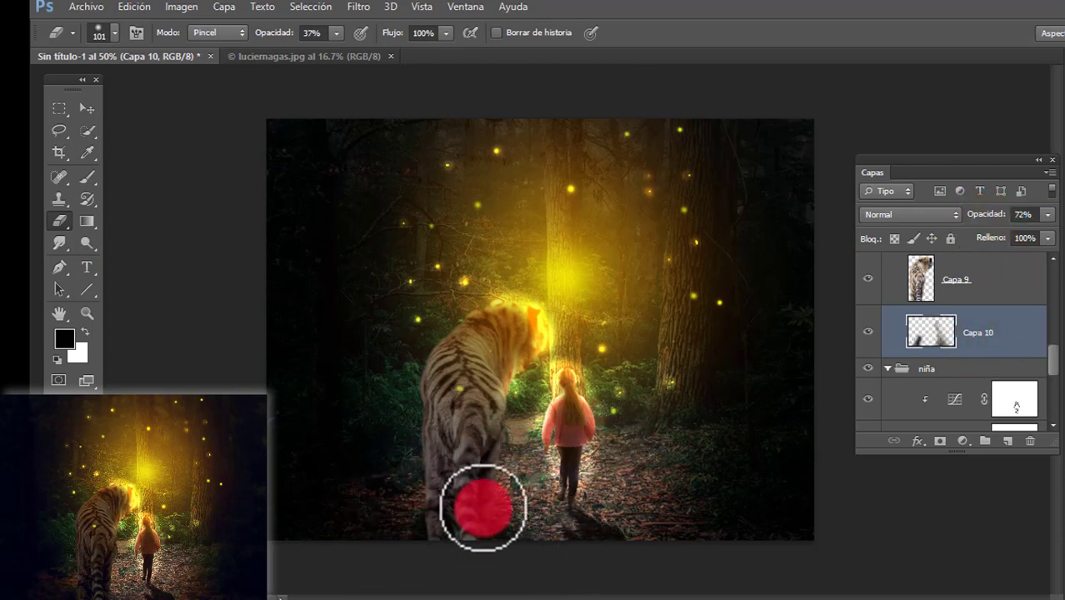
click(87, 176)
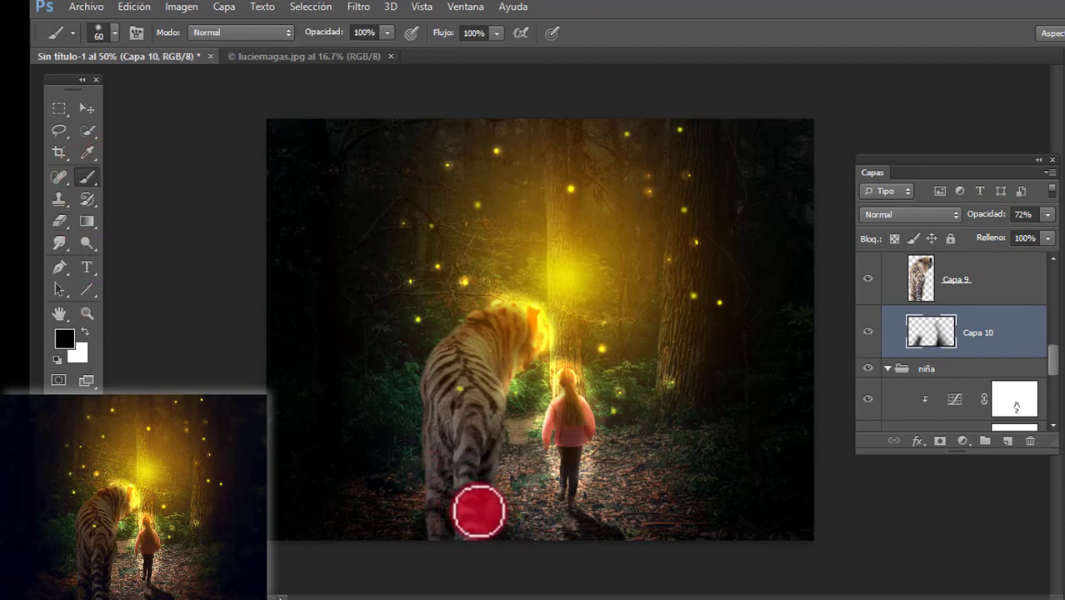
drag(446, 518, 431, 525)
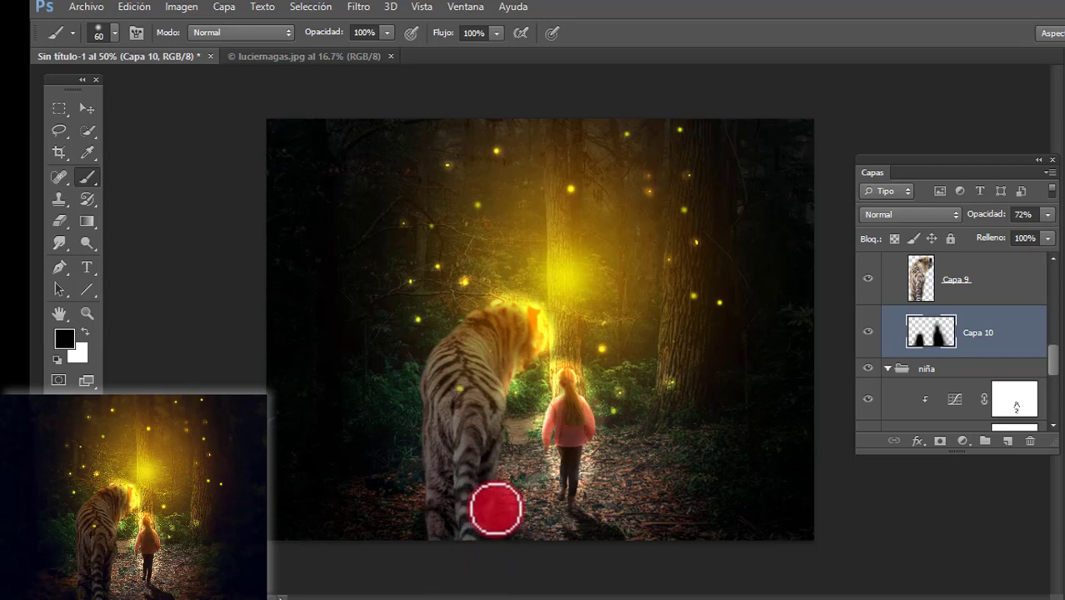
Add a new layer above Capa 10, paint more black shadow around the tiger's paws and soften it with the 101 px Eraser
click(1007, 440)
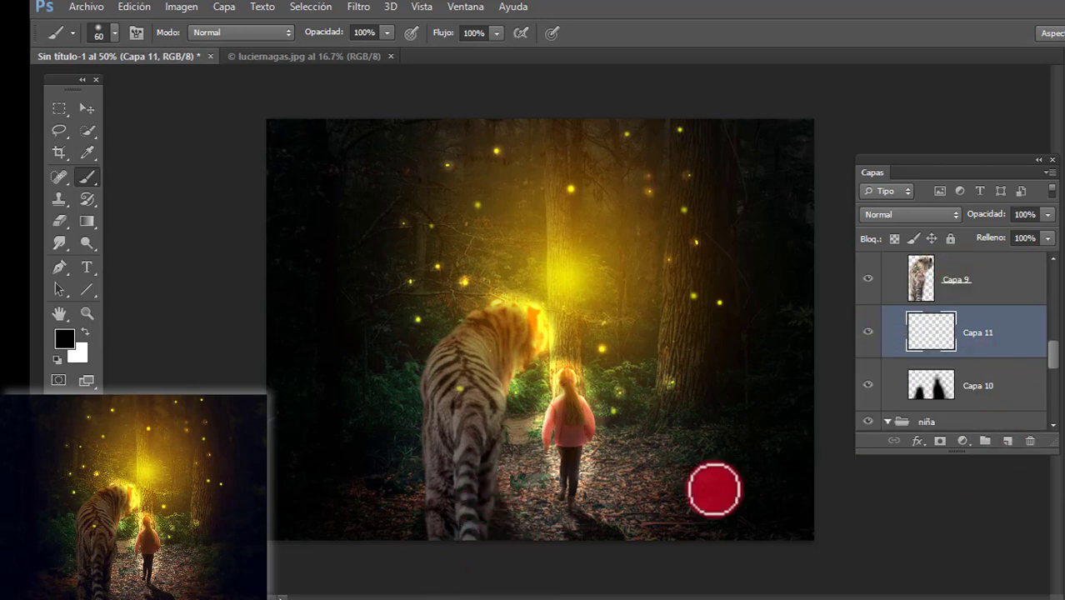
mouse_move(496, 509)
mouse_down()
mouse_move(442, 518)
mouse_move(430, 550)
mouse_move(478, 526)
mouse_move(487, 500)
mouse_move(497, 546)
mouse_up()
key(e)
mouse_move(374, 464)
mouse_down()
mouse_move(514, 503)
mouse_move(529, 553)
mouse_move(507, 492)
mouse_move(546, 566)
mouse_move(410, 519)
mouse_move(376, 583)
mouse_up()
Set Capa 10's opacity to 47% and reposition the shadow layers Capa 10 and Capa 11 together beneath the tiger
click(954, 396)
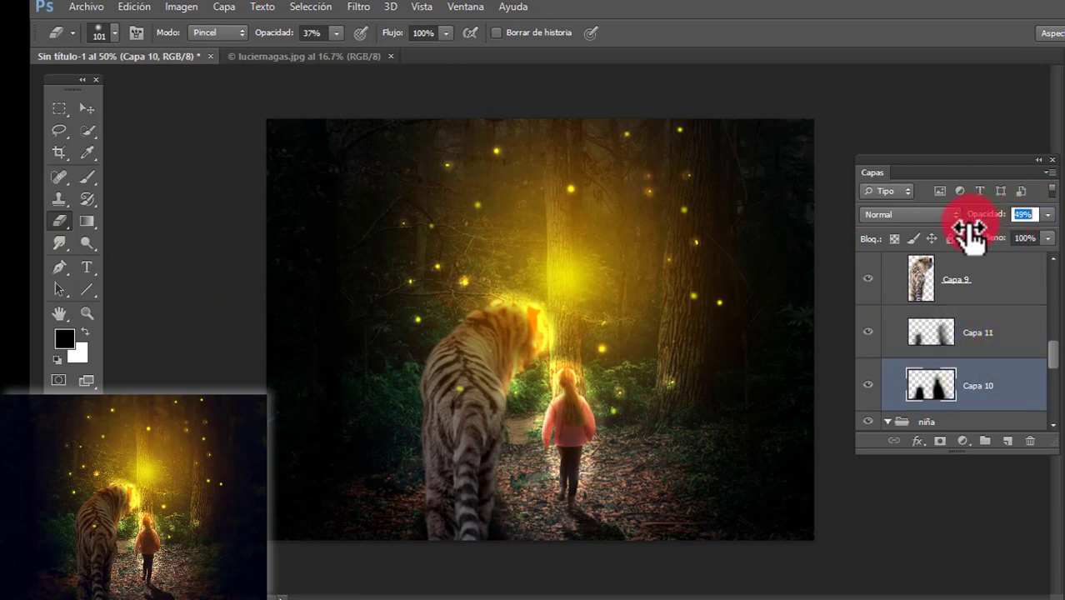
drag(968, 225, 967, 226)
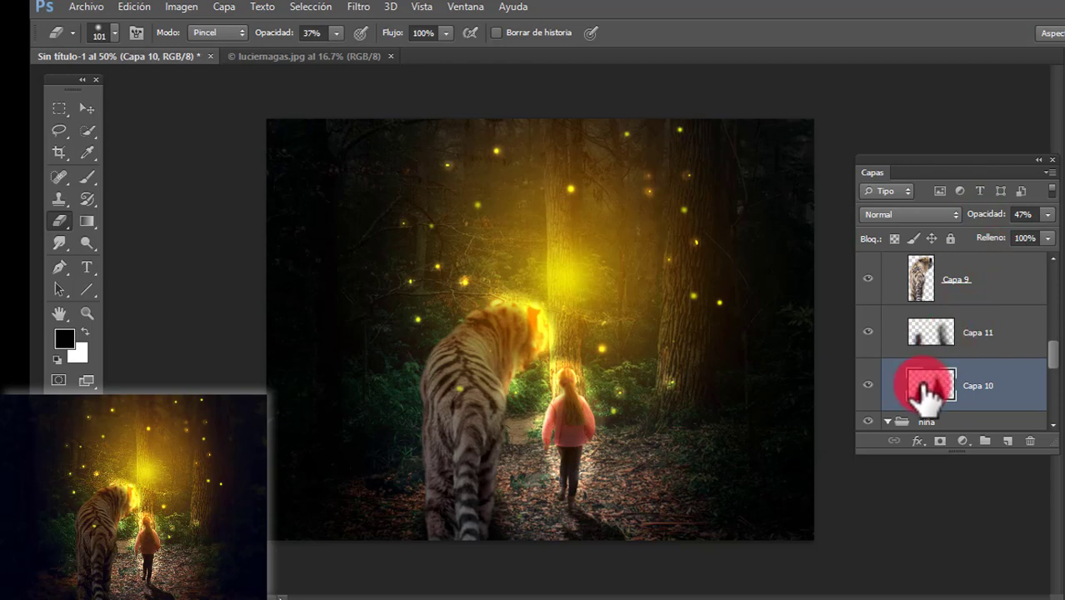
shift+click(939, 343)
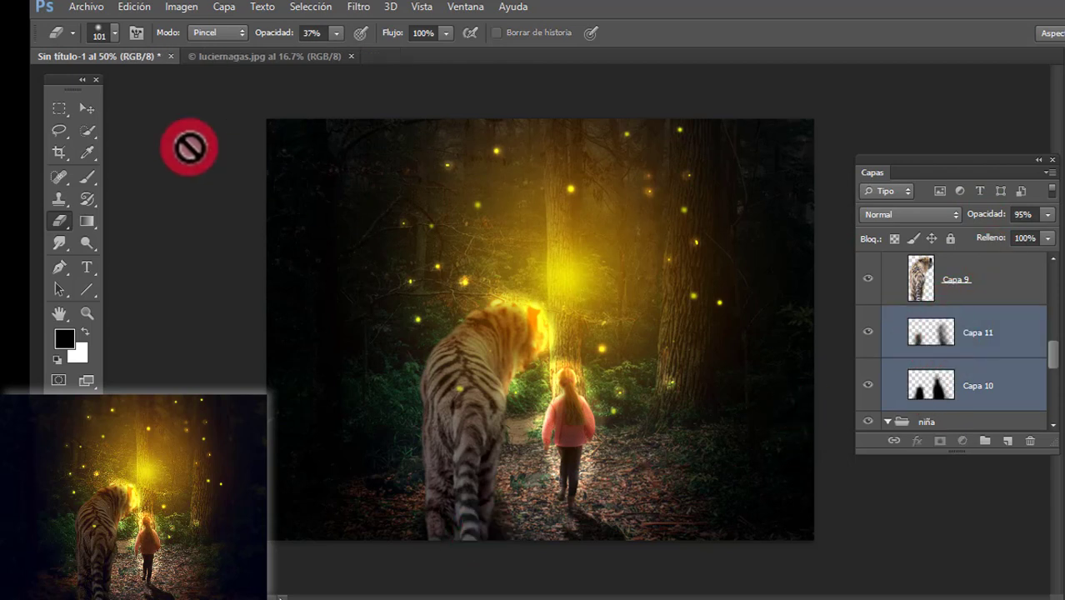
key(v)
mouse_move(499, 525)
mouse_down()
mouse_move(495, 534)
mouse_move(538, 541)
mouse_move(497, 547)
mouse_move(492, 531)
mouse_move(506, 529)
mouse_move(483, 531)
mouse_up()
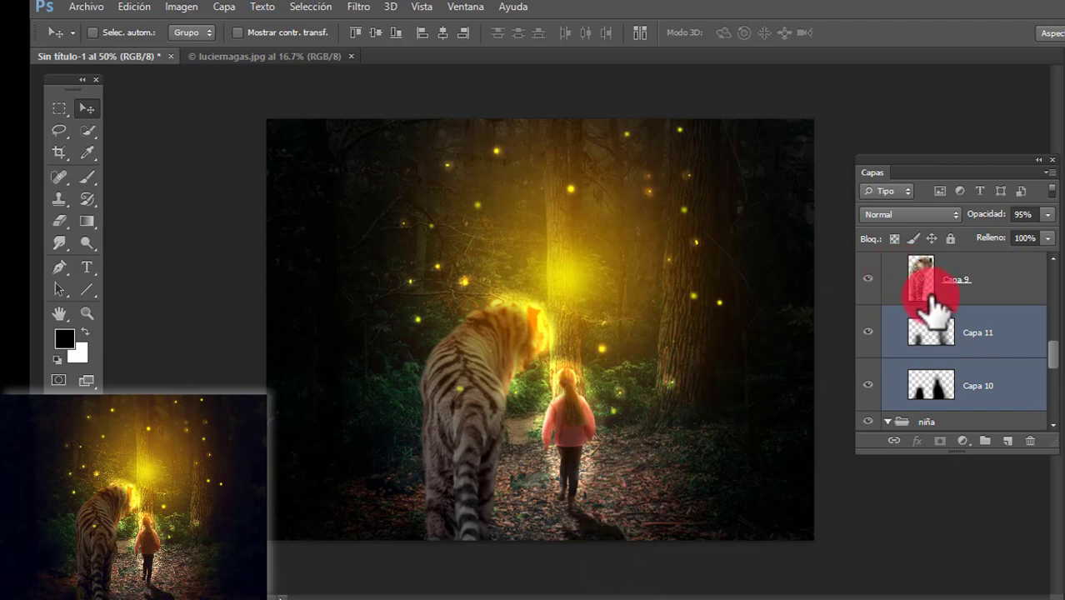
Select the glow layer Capa 5 and set the Eraser to a 162 px tip at 49% opacity
scroll(1008, 362, up, 5)
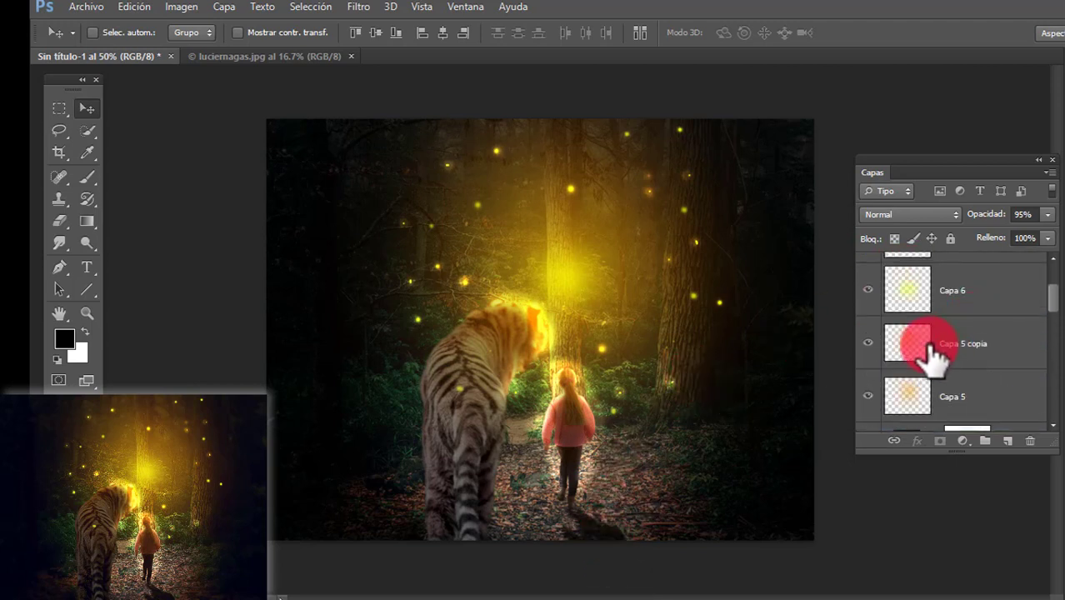
click(893, 412)
click(60, 221)
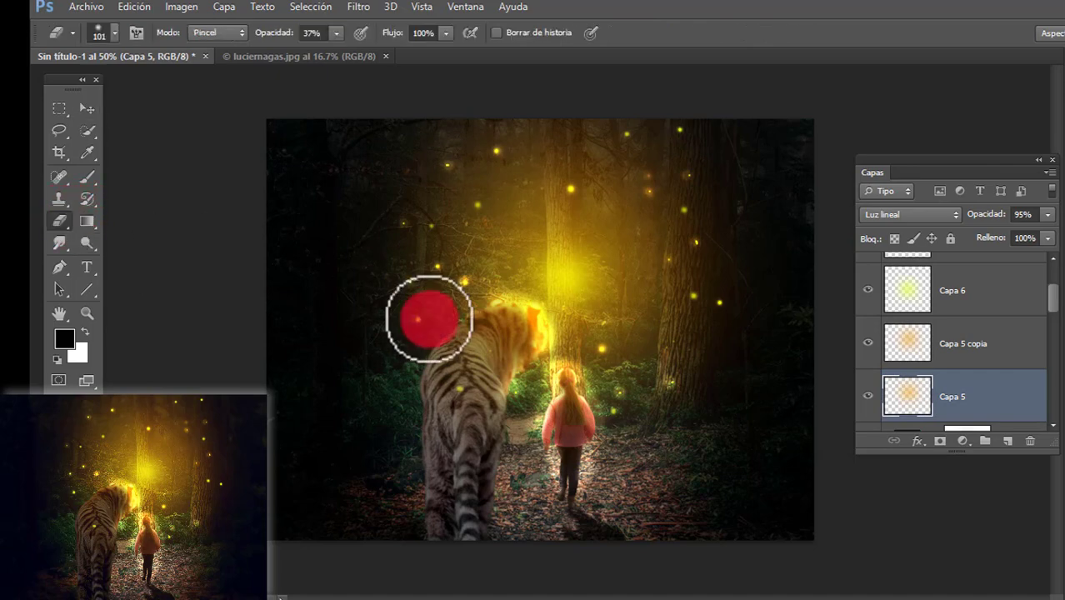
right_click(457, 328)
click(563, 360)
click(280, 46)
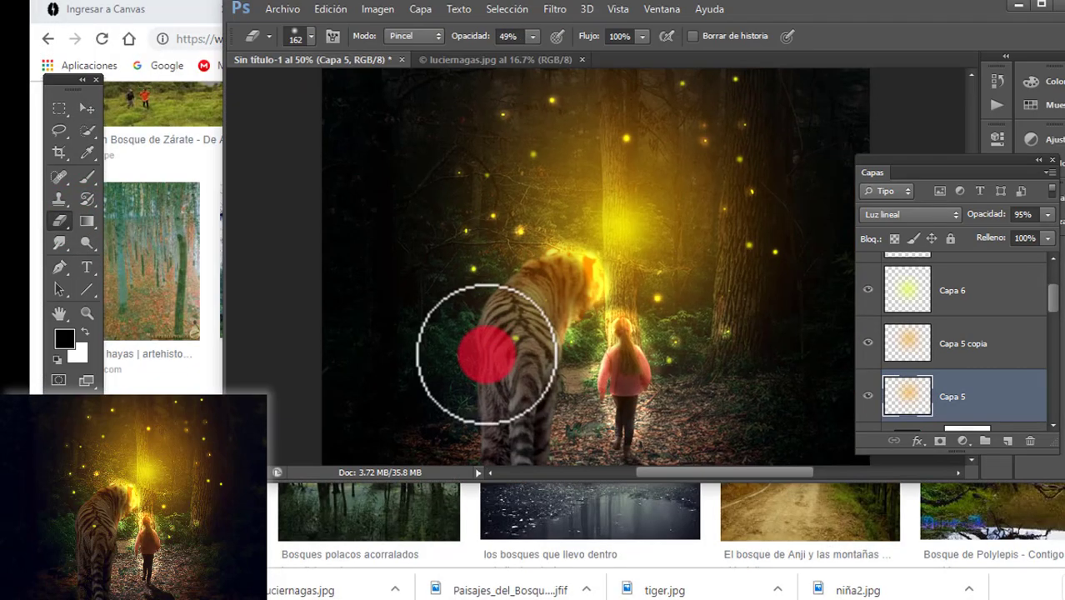
click(1041, 5)
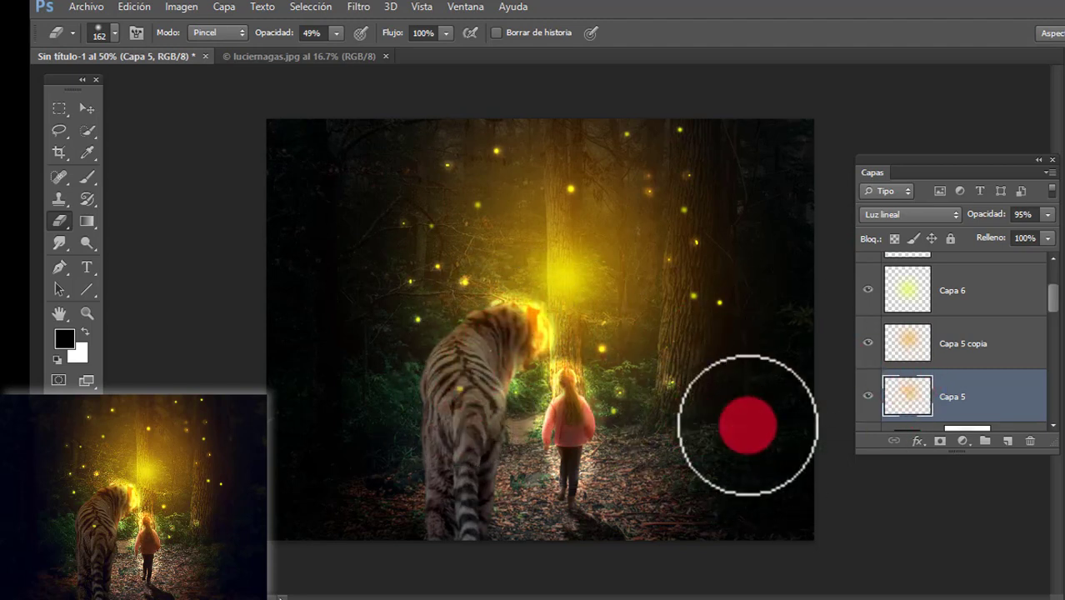
Add a Niveles adjustment layer above Capa 5 and raise the Azul channel's black output level to 25
drag(1008, 161, 994, 138)
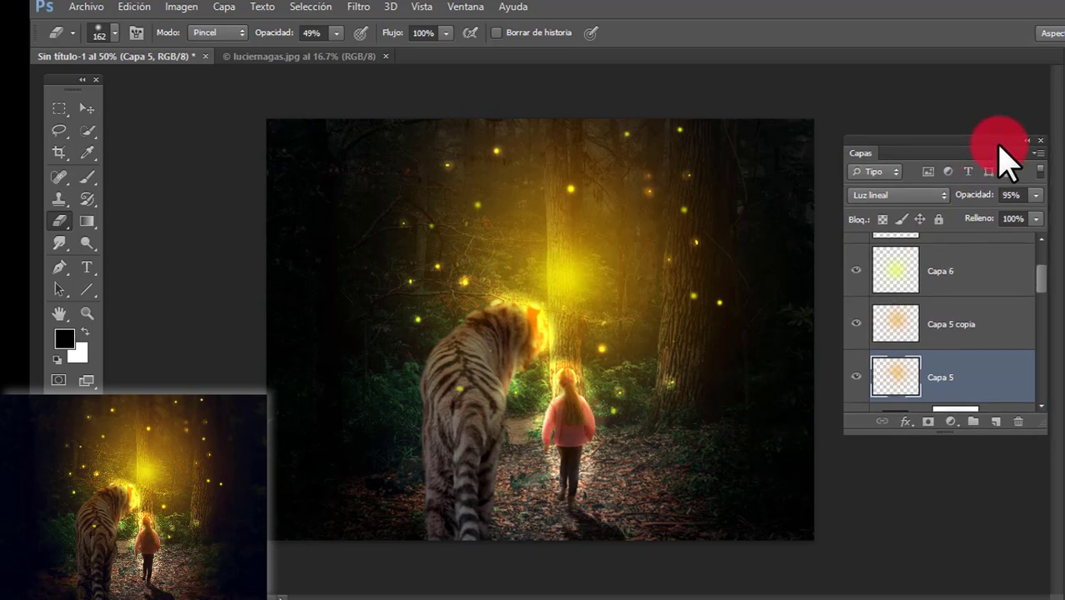
click(1036, 256)
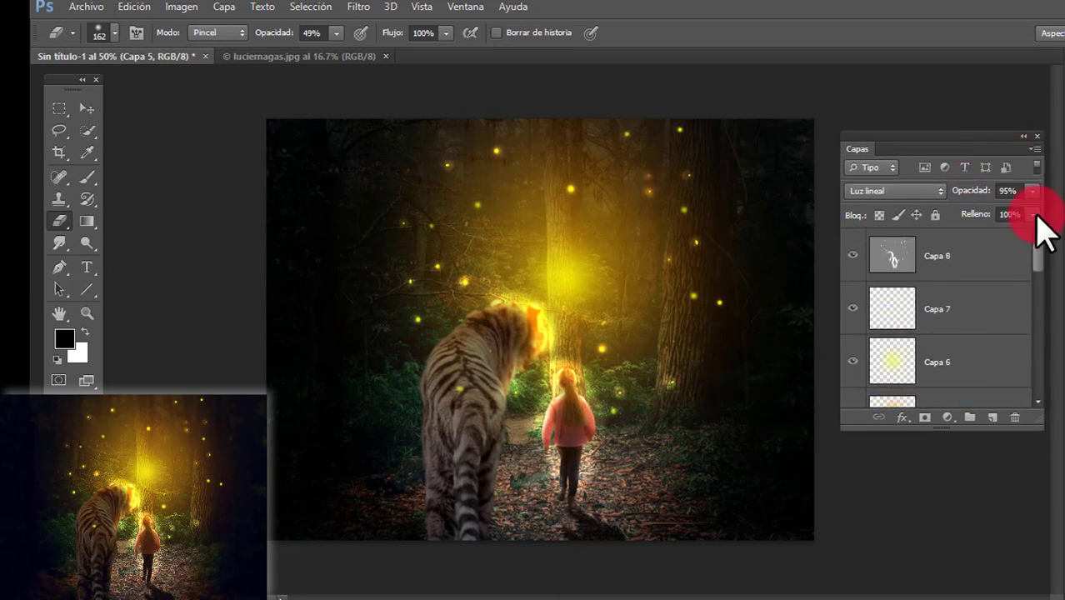
click(947, 416)
click(996, 131)
click(911, 209)
click(896, 250)
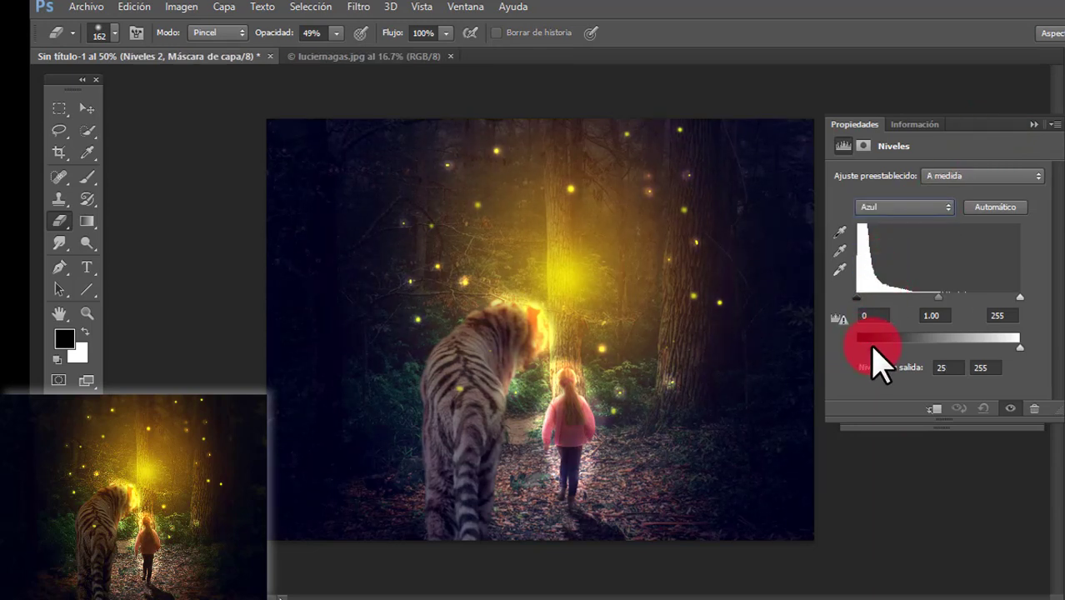
Set the Azul channel's input levels to 11, 1.24 and 184 and its output levels to 0 and 160
drag(1019, 346, 999, 347)
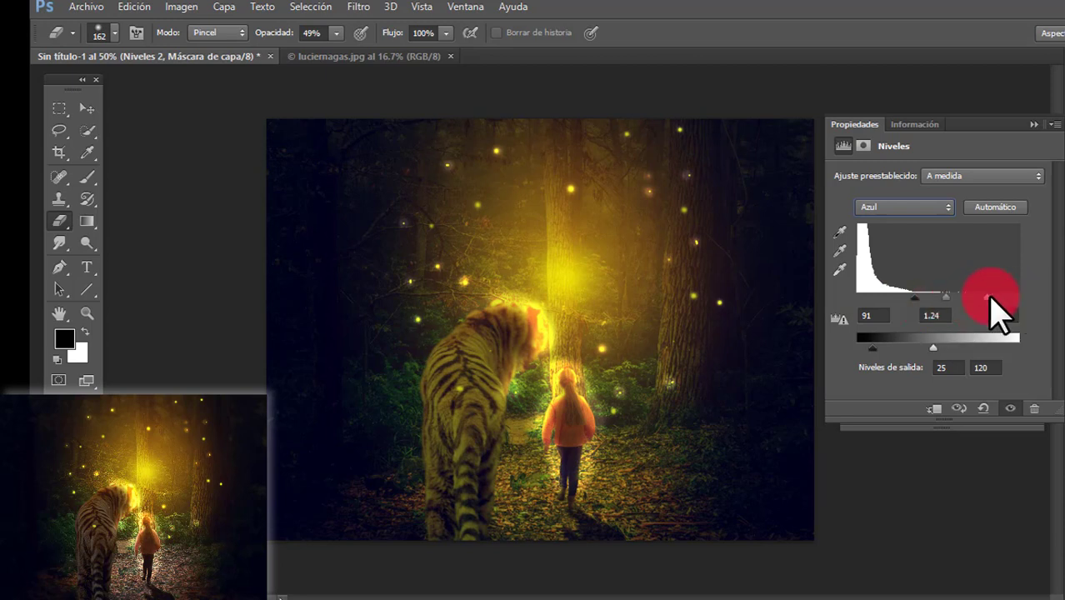
drag(915, 298, 883, 310)
click(940, 348)
drag(951, 351, 874, 351)
click(932, 350)
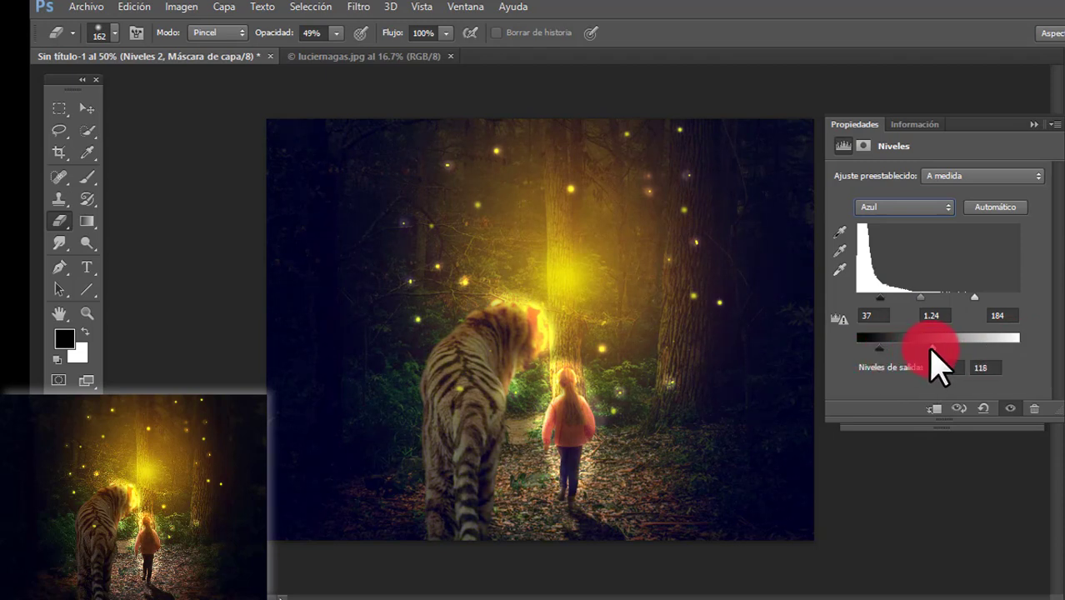
click(881, 350)
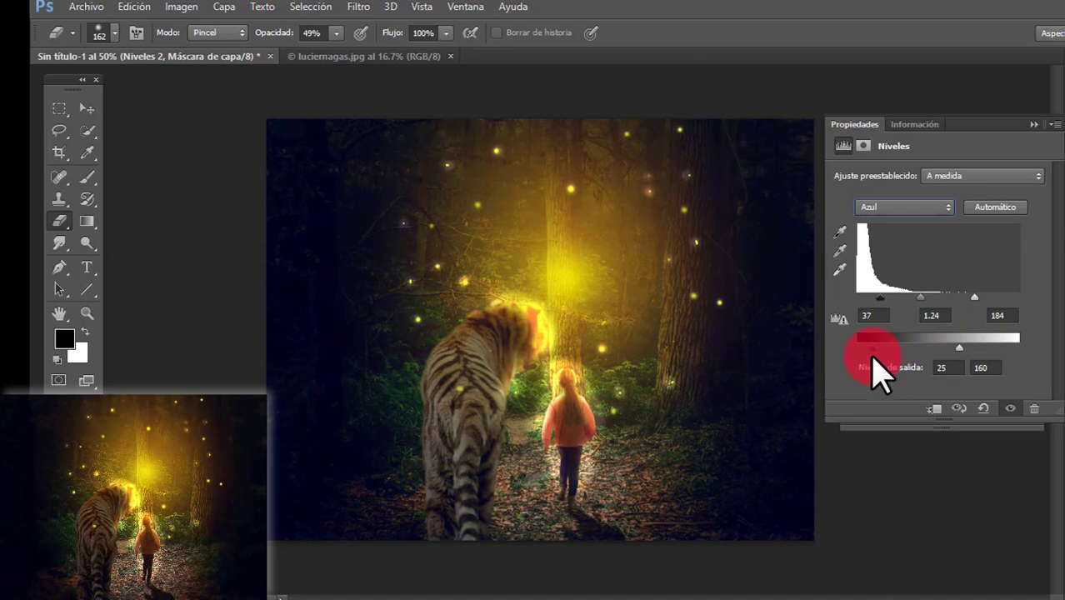
click(878, 299)
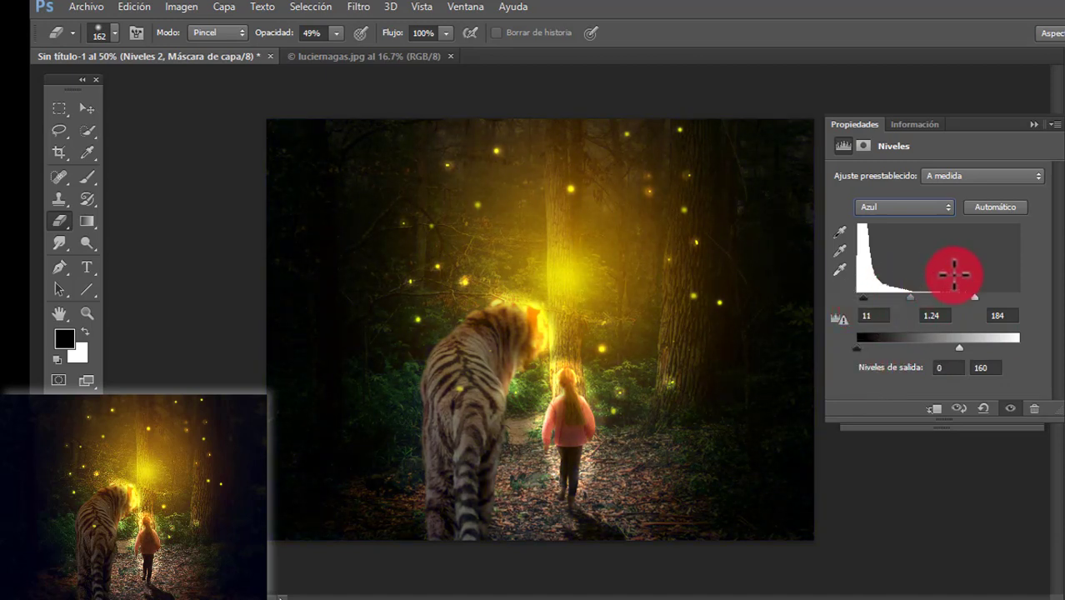
click(1031, 125)
Adjust the Rojo channel of Niveles 2 to input levels 0, 1.03 and 231 with output levels 0 and 255
click(879, 385)
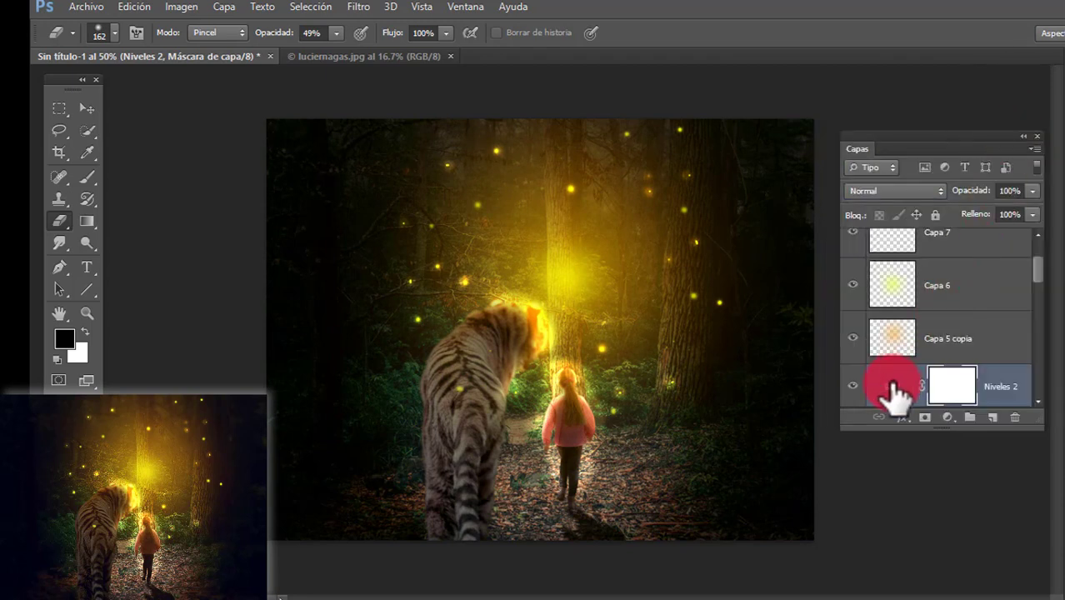
click(904, 207)
click(881, 237)
click(944, 298)
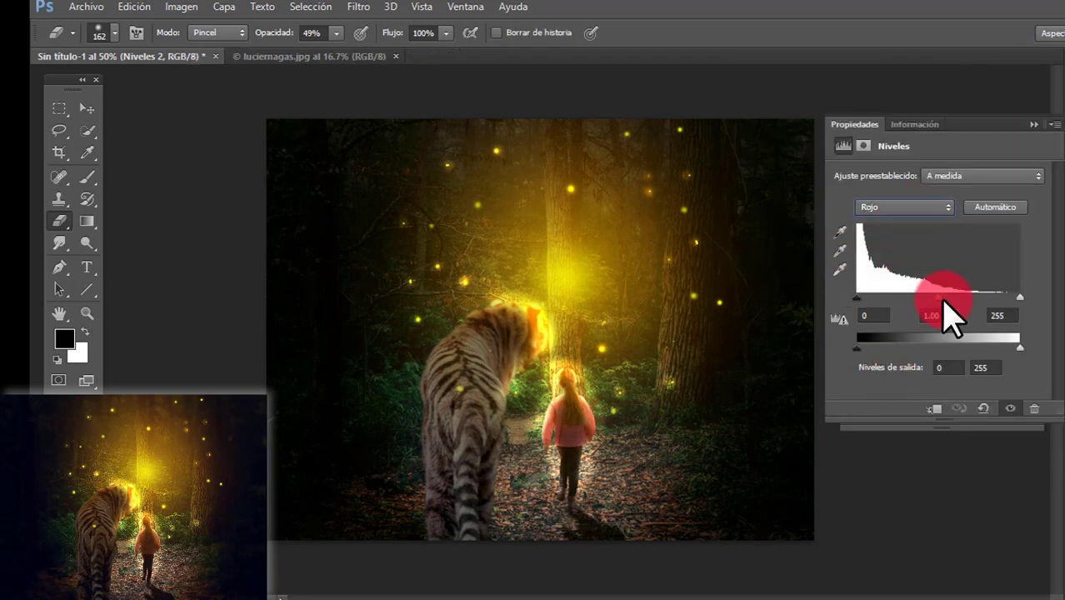
click(1017, 347)
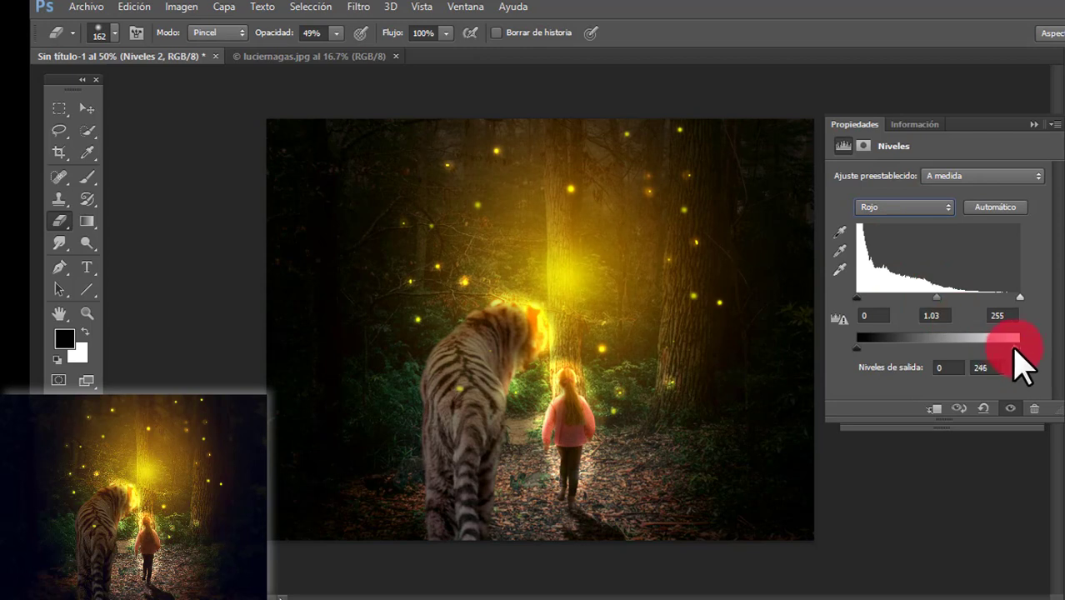
drag(987, 353, 1019, 348)
click(1020, 299)
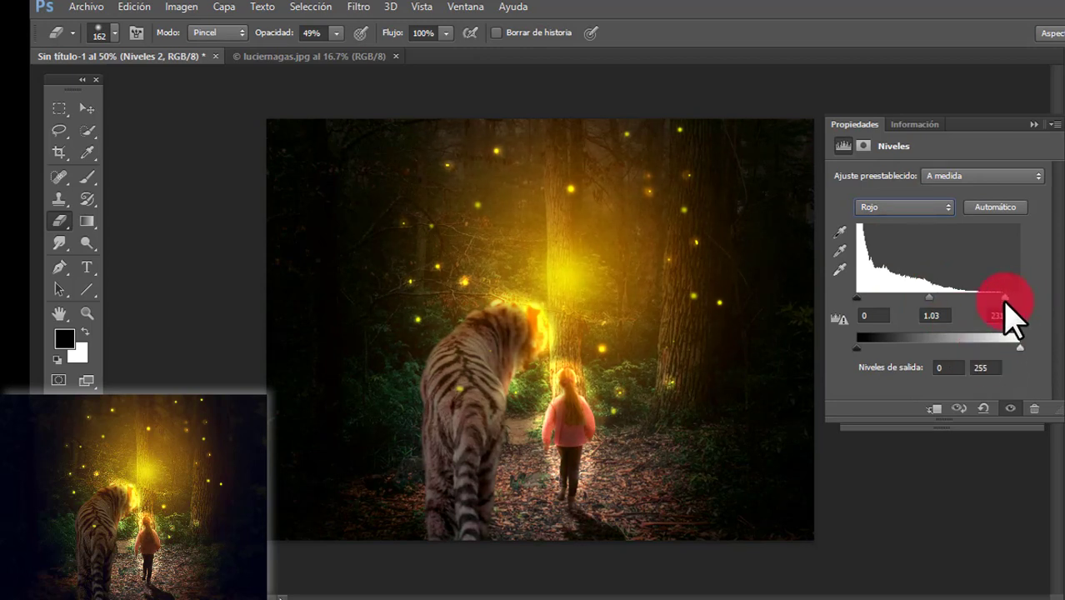
Set the Rojo channel's input levels to 0, 1.06 and 255 in Niveles 2 and test a higher black output level
mouse_move(1019, 296)
mouse_down()
mouse_move(863, 295)
mouse_move(939, 294)
mouse_up()
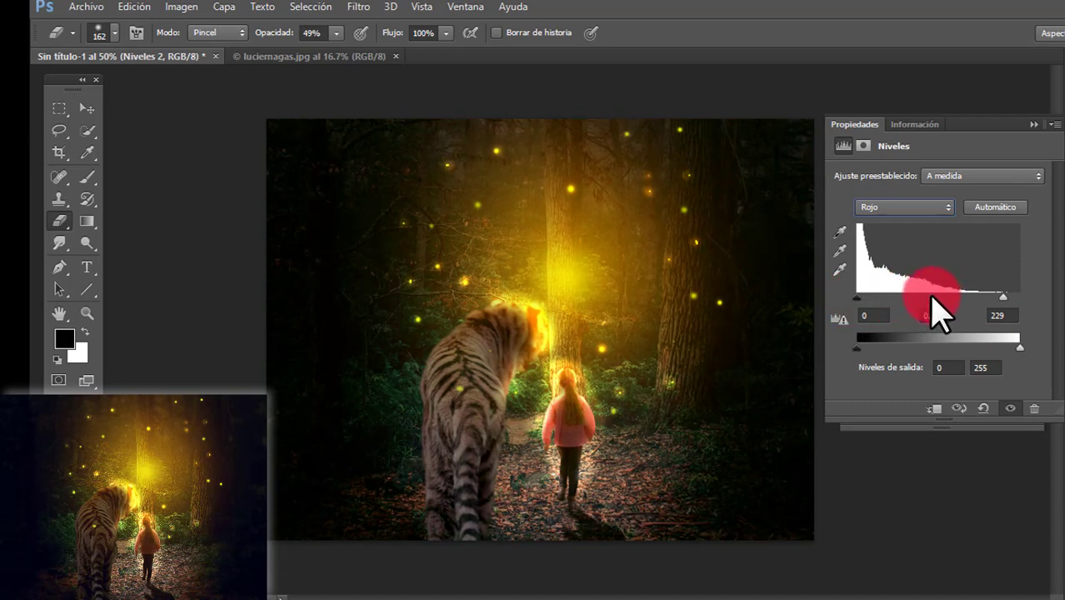
drag(933, 296, 930, 296)
click(1001, 296)
drag(1010, 296, 1045, 298)
click(941, 297)
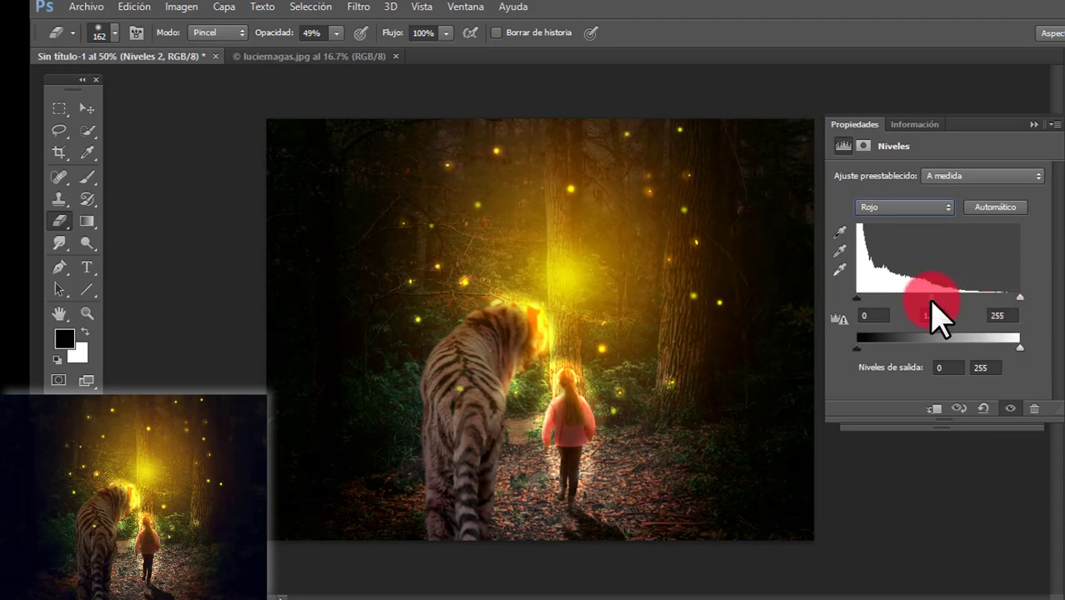
drag(934, 300, 934, 297)
click(854, 348)
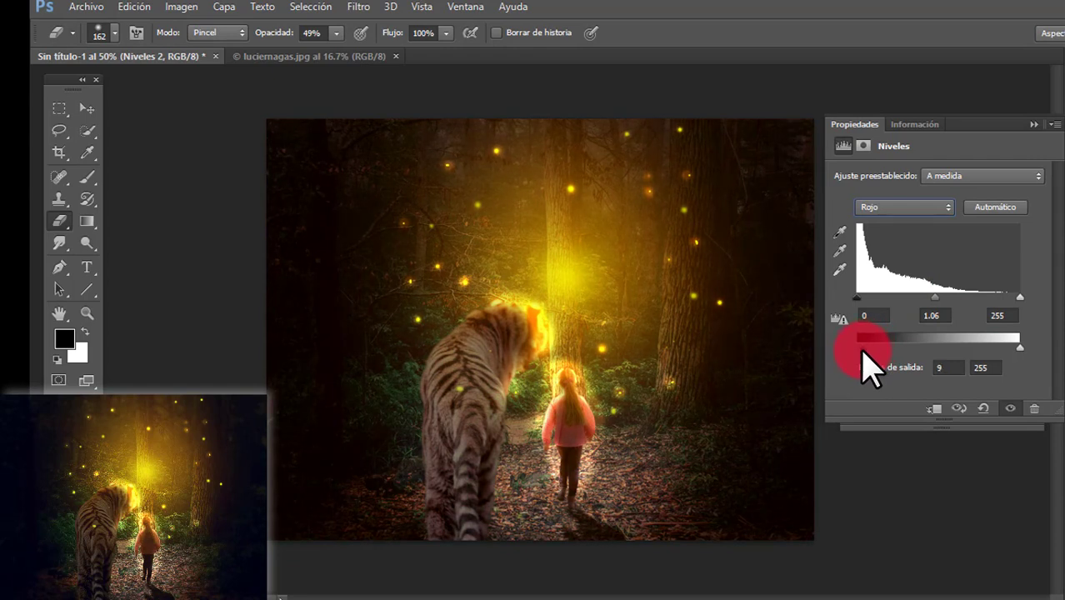
In the Azul channel of Niveles 2, raise the black input level and set the output levels to 17 and 160
click(904, 223)
click(875, 265)
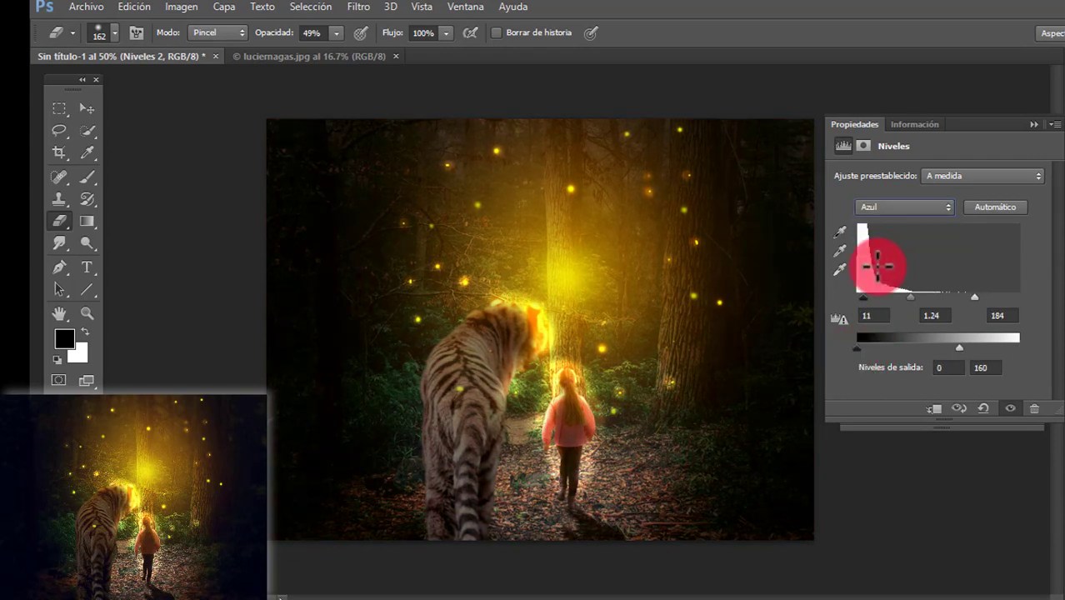
click(864, 299)
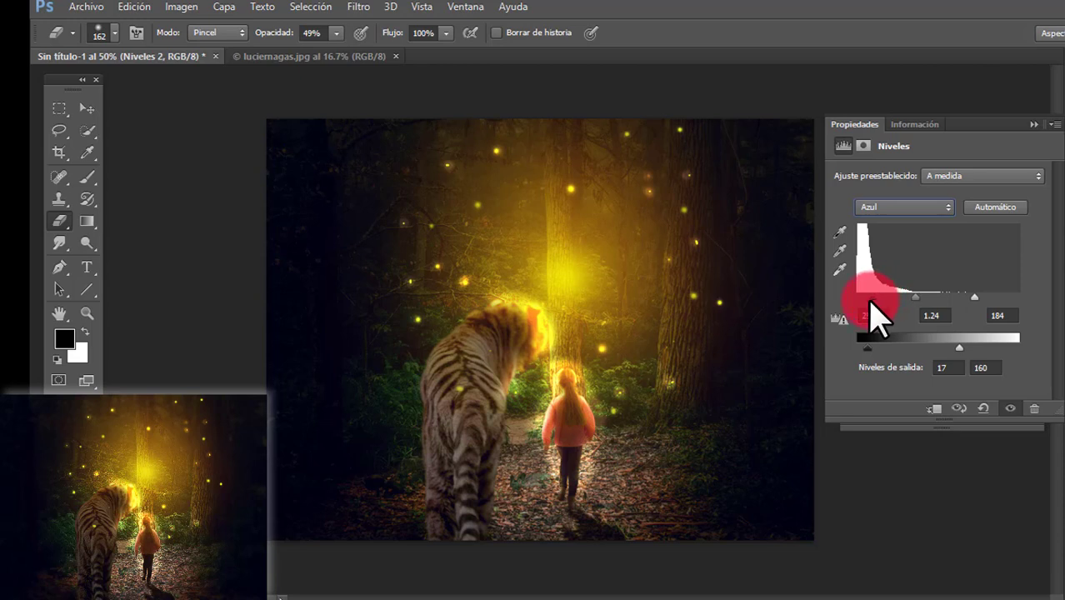
click(1034, 125)
In the tigre group, add a new layer above the tiger layer Capa 9 and clip it to Capa 9
scroll(975, 321, up, 2)
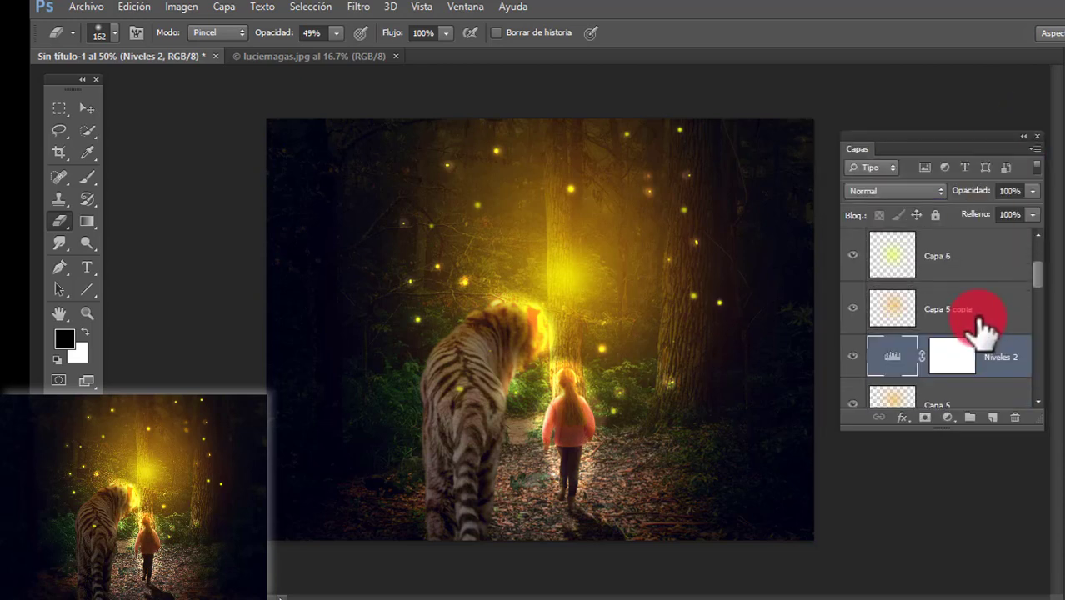
scroll(971, 320, down, 2)
click(871, 275)
scroll(884, 290, down, 2)
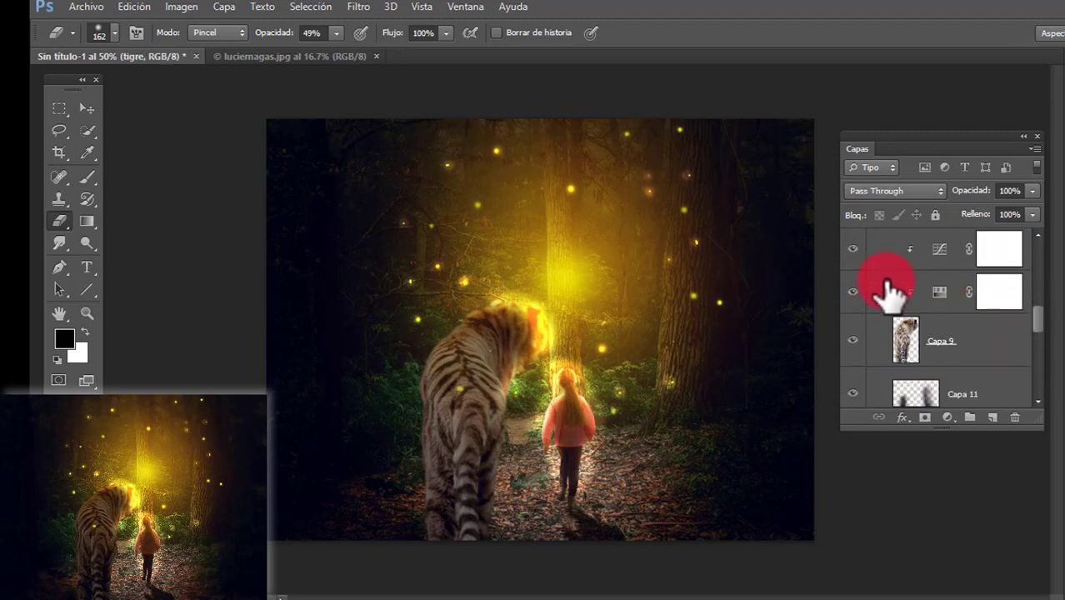
click(910, 340)
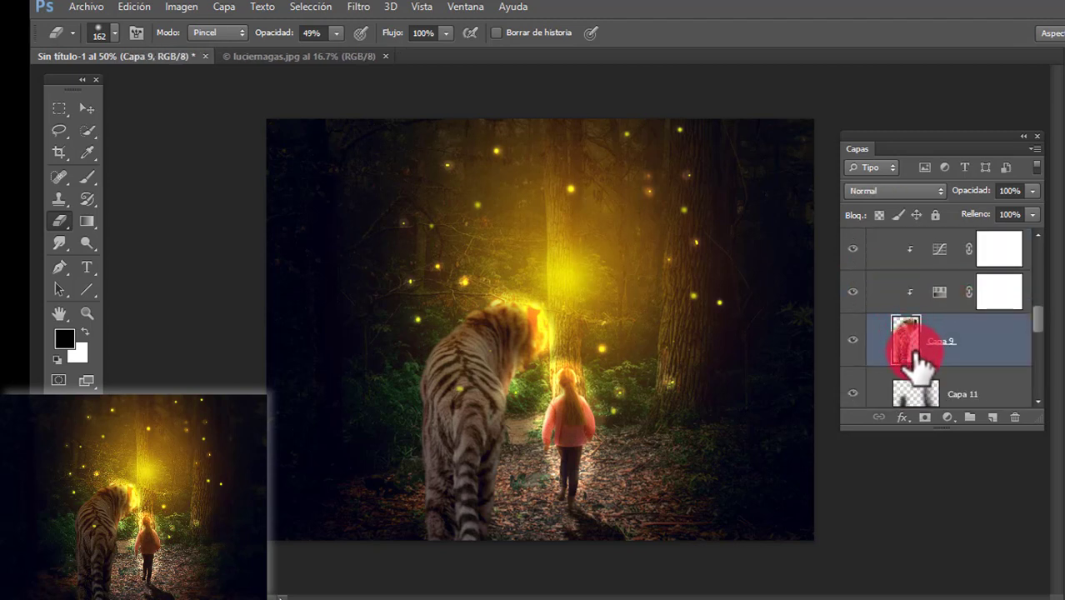
click(991, 417)
alt+click(966, 314)
alt+click(967, 313)
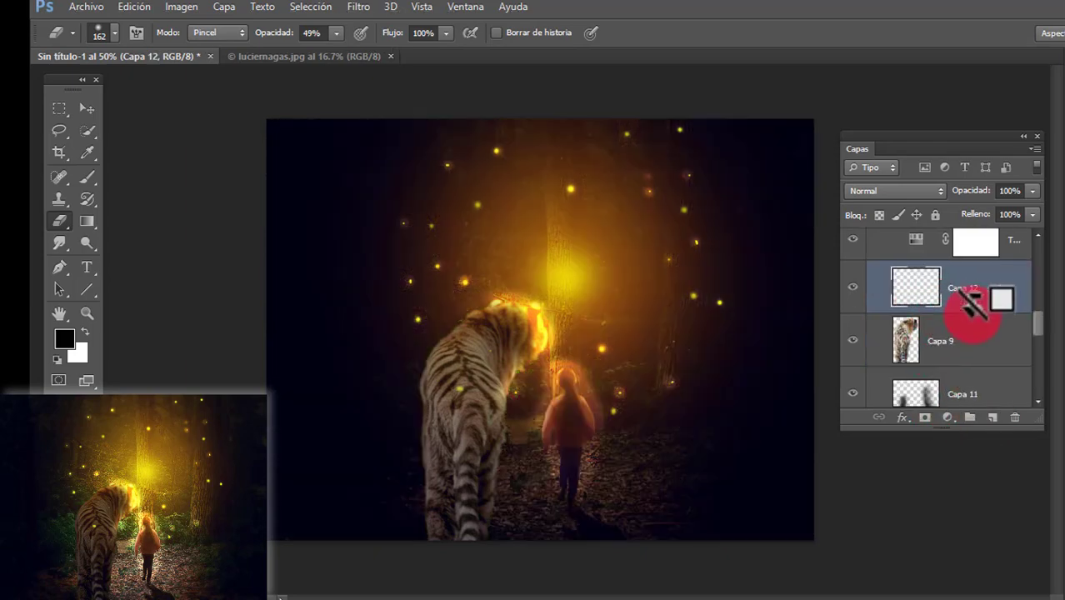
key(ctrl+z)
mouse_move(970, 306)
mouse_down()
mouse_move(947, 353)
mouse_move(933, 309)
mouse_up()
Paint black shading over the tiger's back and body on the clipped layer with a 137 px brush at 60% opacity
key(b)
right_click(449, 335)
drag(514, 372, 547, 373)
drag(330, 33, 296, 35)
right_click(452, 374)
drag(551, 413, 570, 413)
mouse_move(463, 360)
mouse_down()
mouse_move(465, 434)
mouse_move(465, 350)
mouse_move(481, 400)
mouse_move(464, 493)
mouse_up()
mouse_move(446, 400)
mouse_down()
mouse_move(473, 535)
mouse_move(471, 357)
mouse_move(440, 438)
mouse_up()
Blend the tiger's shading layer with Multiplicar at 43% opacity, comparing the image with and without it
mouse_move(969, 194)
mouse_down()
mouse_move(939, 200)
mouse_move(983, 203)
mouse_up()
click(931, 193)
click(901, 265)
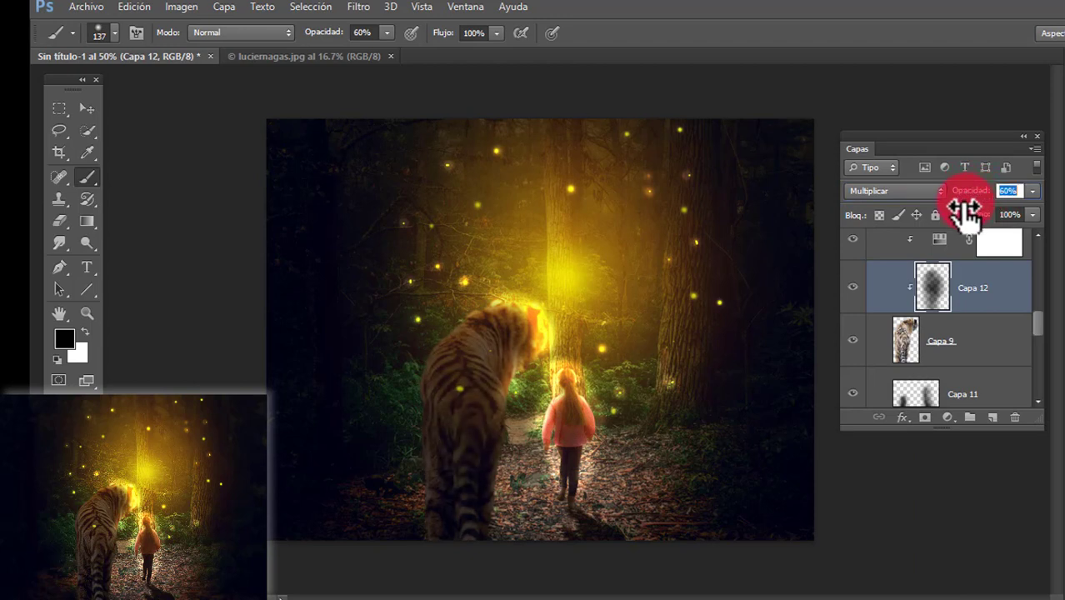
click(851, 286)
click(851, 287)
drag(973, 192, 969, 208)
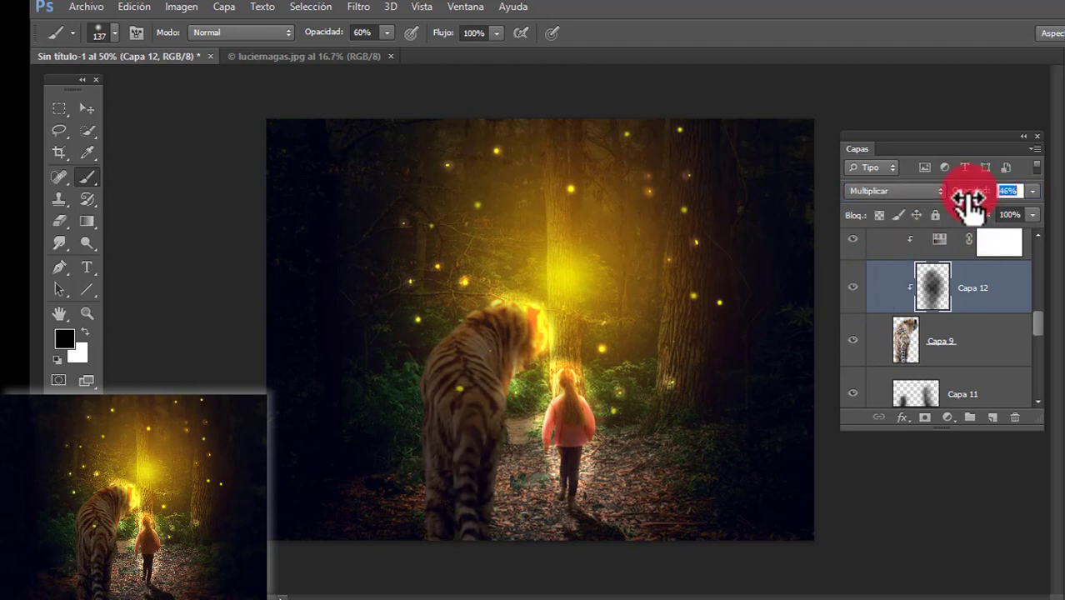
Collapse the tigre group and select the girl layer Capa 4 inside the niña group
scroll(958, 300, up, 3)
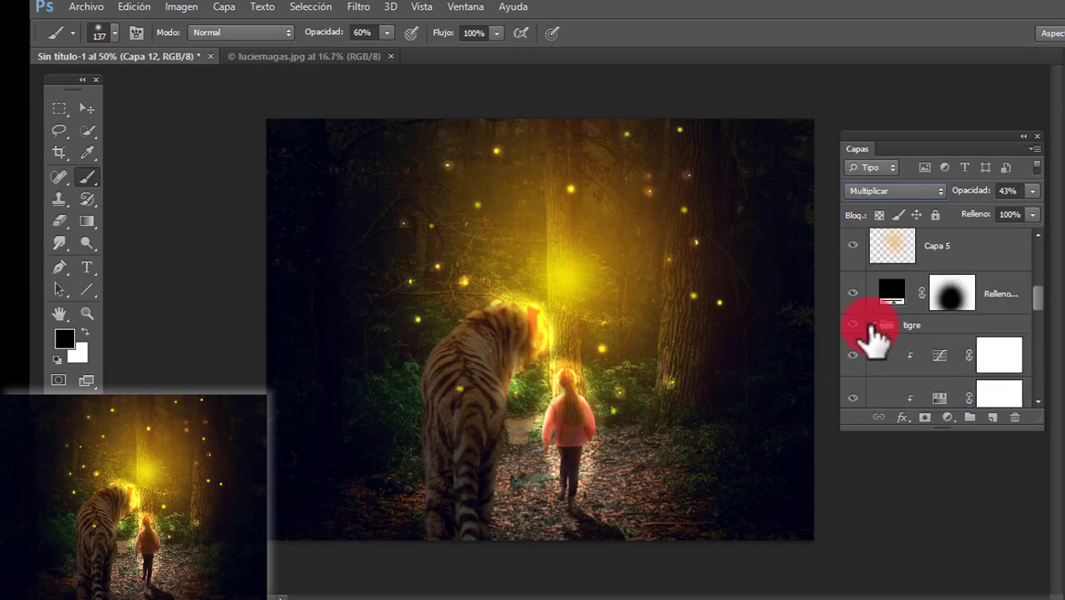
click(879, 337)
scroll(916, 358, down, 2)
scroll(914, 351, down, 1)
scroll(912, 350, up, 2)
click(872, 323)
scroll(895, 333, down, 2)
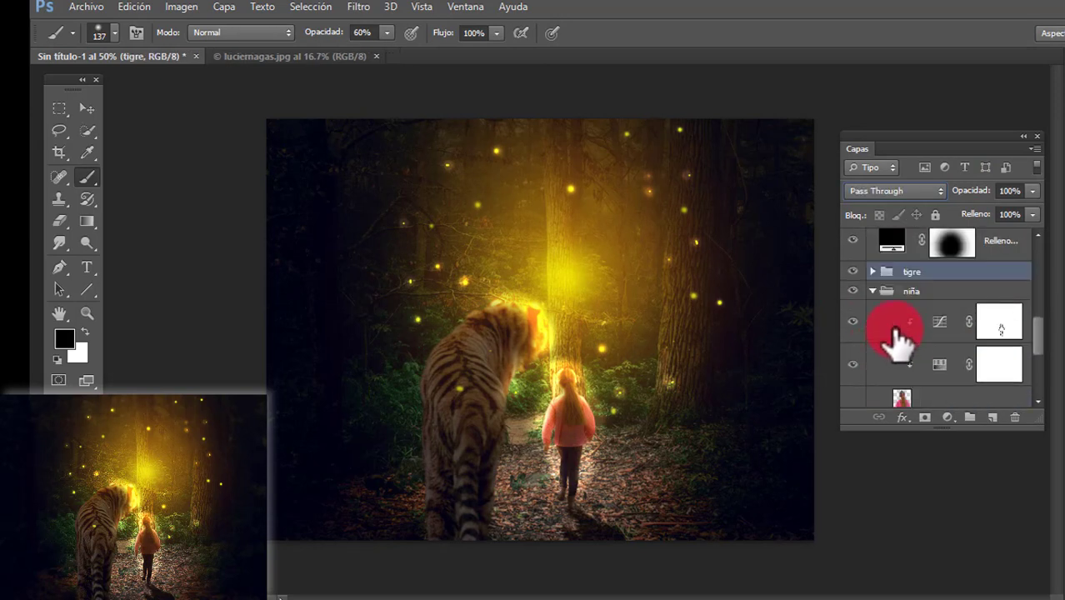
scroll(907, 326, down, 1)
click(902, 313)
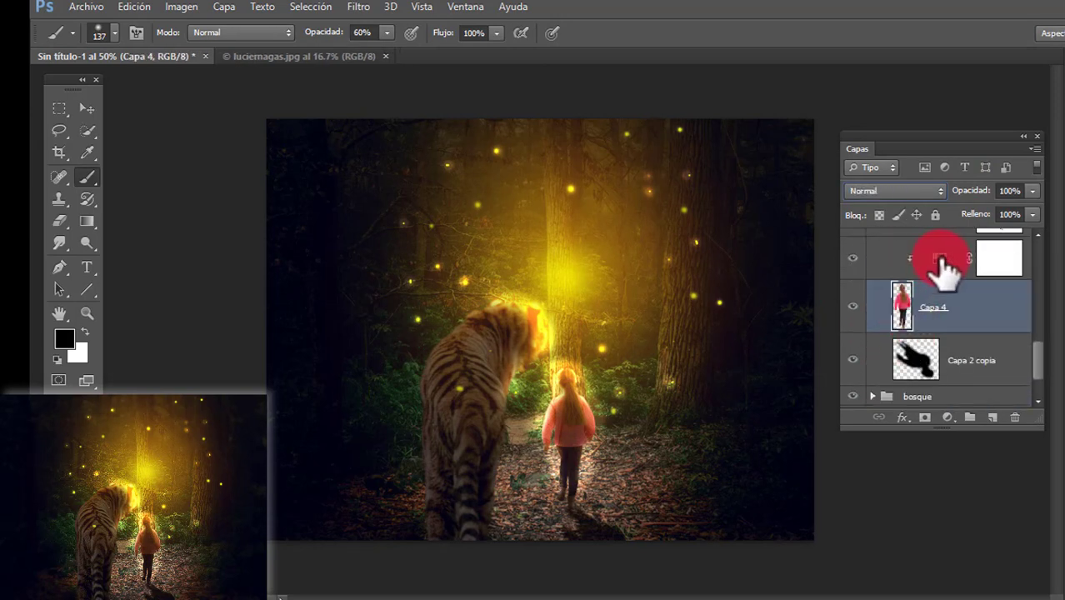
Set the girl's Tono/saturación adjustment to Saturación -55 and Luminosidad -55
double_click(938, 260)
drag(906, 283, 879, 317)
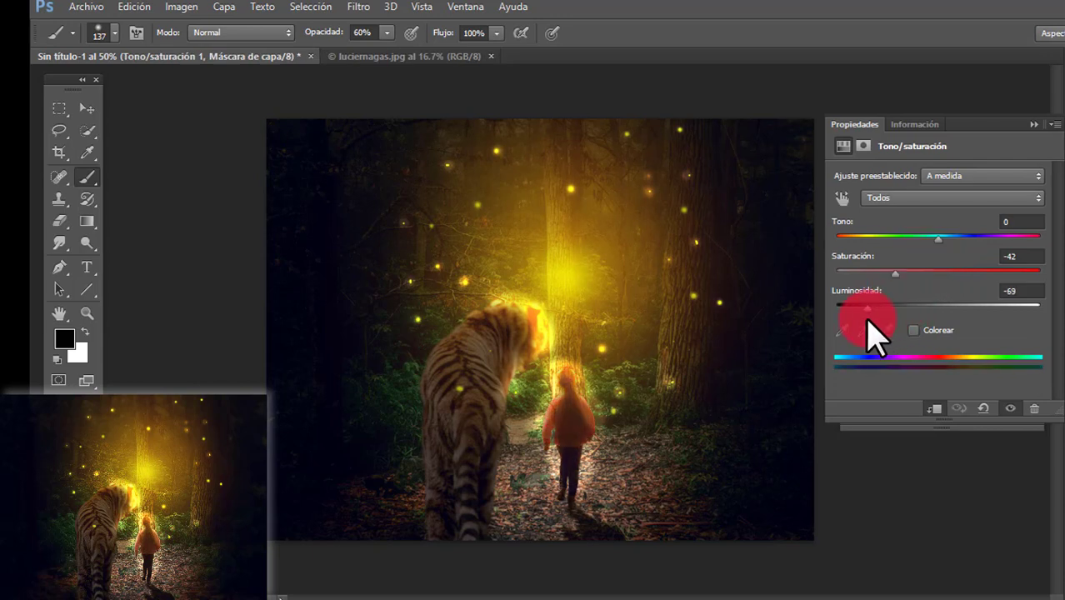
drag(843, 291, 858, 309)
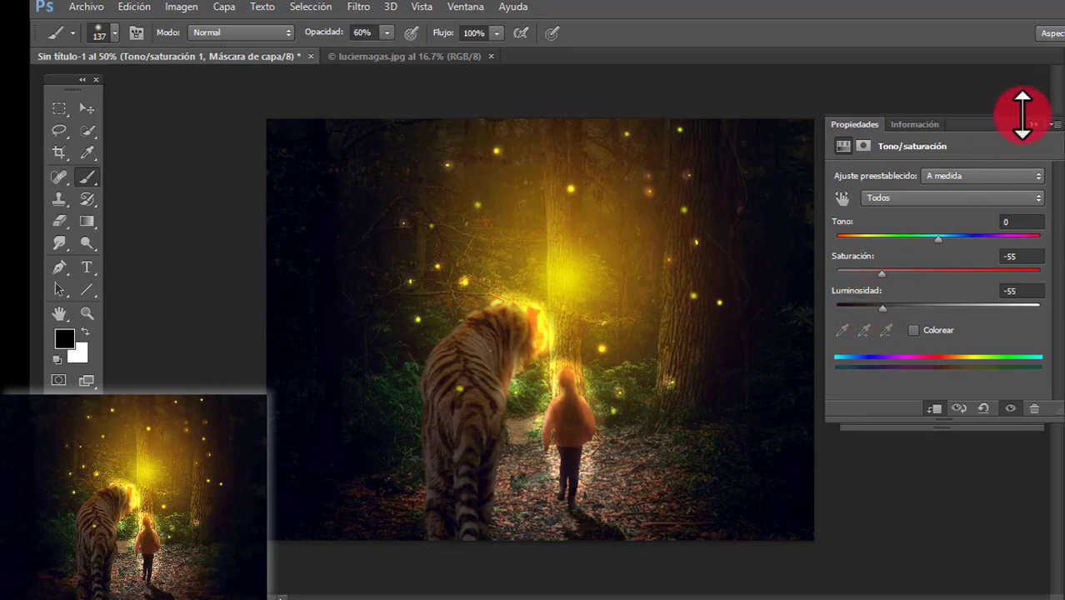
click(1033, 124)
Collapse the niña group and set Luminosidad to about -59 in the tiger's Tono/saturación adjustment
scroll(937, 291, up, 2)
click(872, 239)
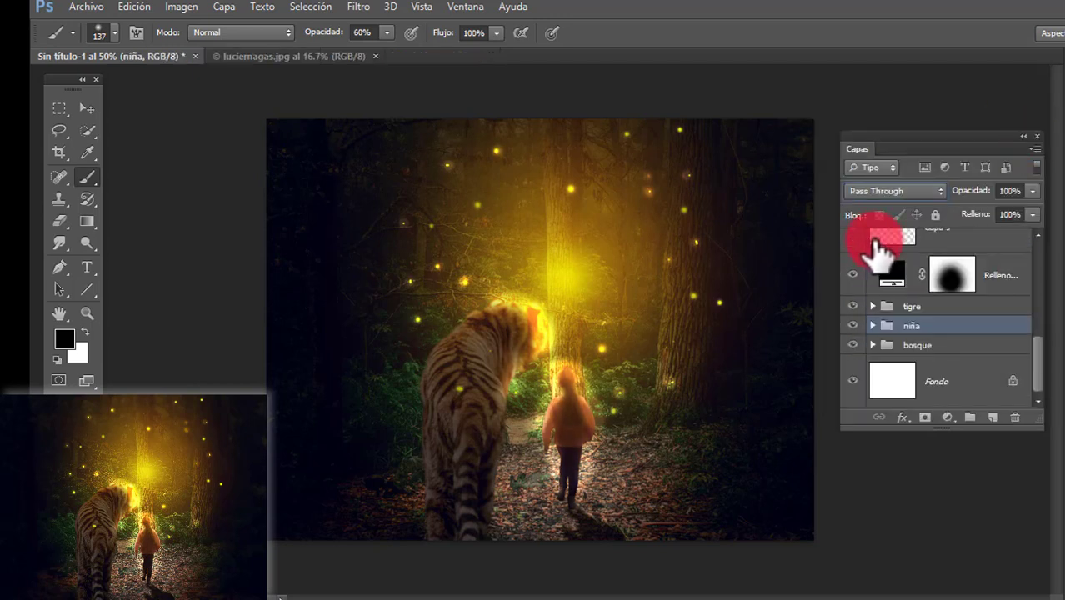
click(872, 306)
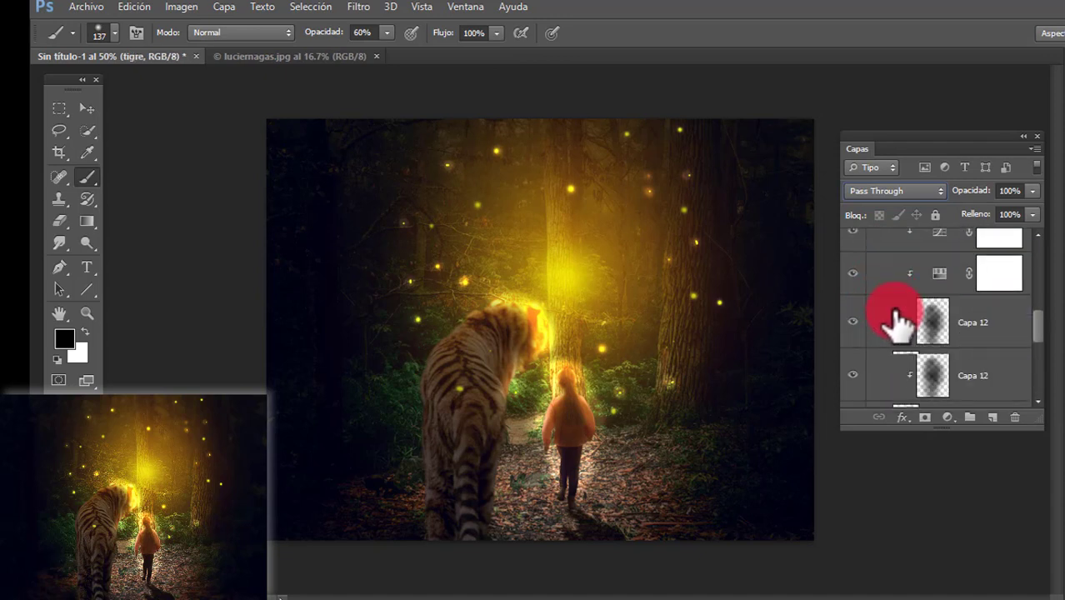
double_click(943, 281)
drag(892, 307, 872, 308)
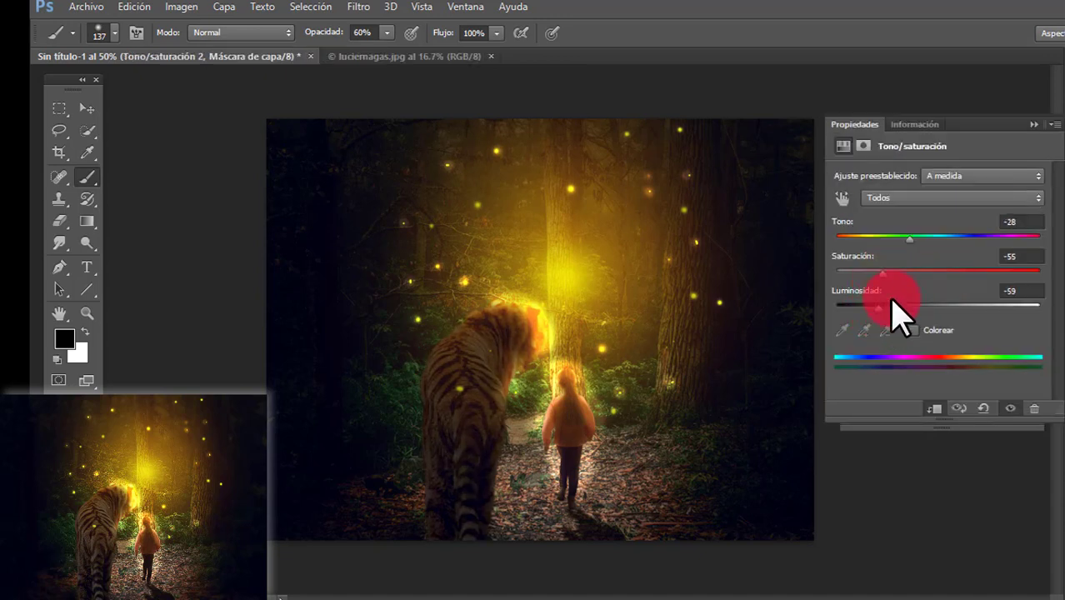
click(1034, 124)
Lower the tiger's shading layer Capa 12 to 20% opacity and compare the image with and without it
click(854, 323)
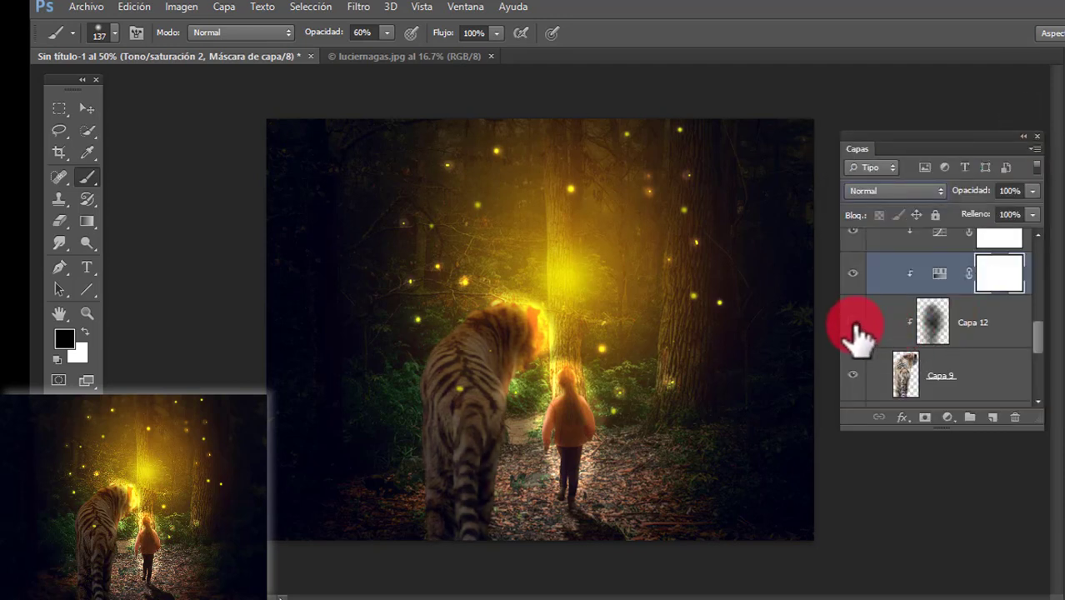
click(852, 321)
click(931, 322)
drag(960, 200, 959, 200)
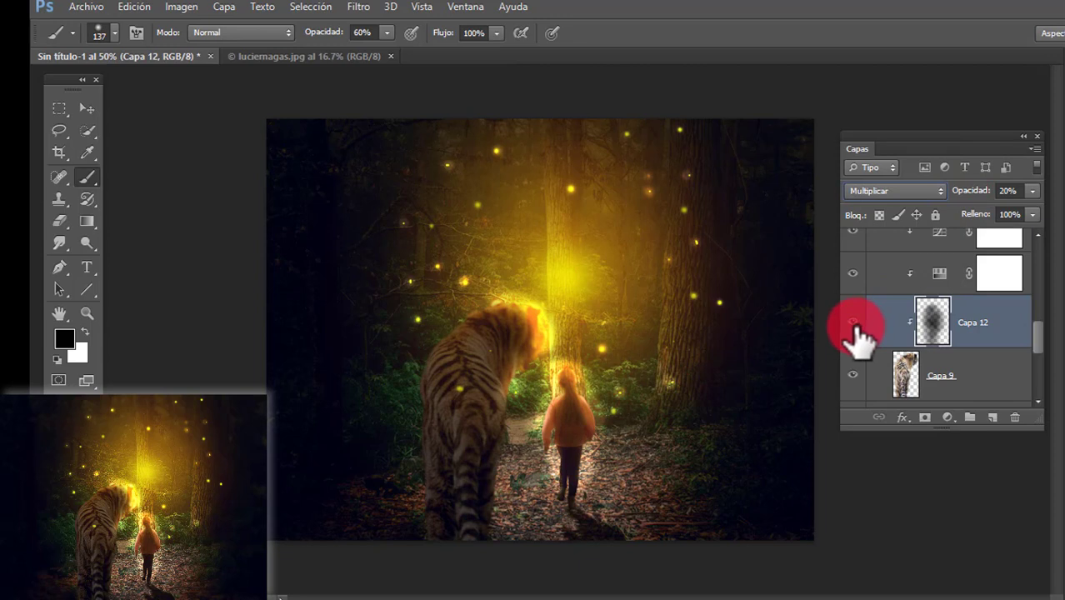
click(853, 324)
click(853, 324)
Paint black over the tiger's lit face on the masks of its Curvas and Tono/saturación adjustments
scroll(941, 321, up, 1)
scroll(942, 323, up, 1)
click(998, 341)
mouse_move(531, 308)
mouse_down()
mouse_move(543, 321)
mouse_move(537, 339)
mouse_move(508, 302)
mouse_move(554, 354)
mouse_up()
click(998, 379)
mouse_move(534, 301)
mouse_down()
mouse_move(554, 354)
mouse_move(549, 340)
mouse_up()
key(x)
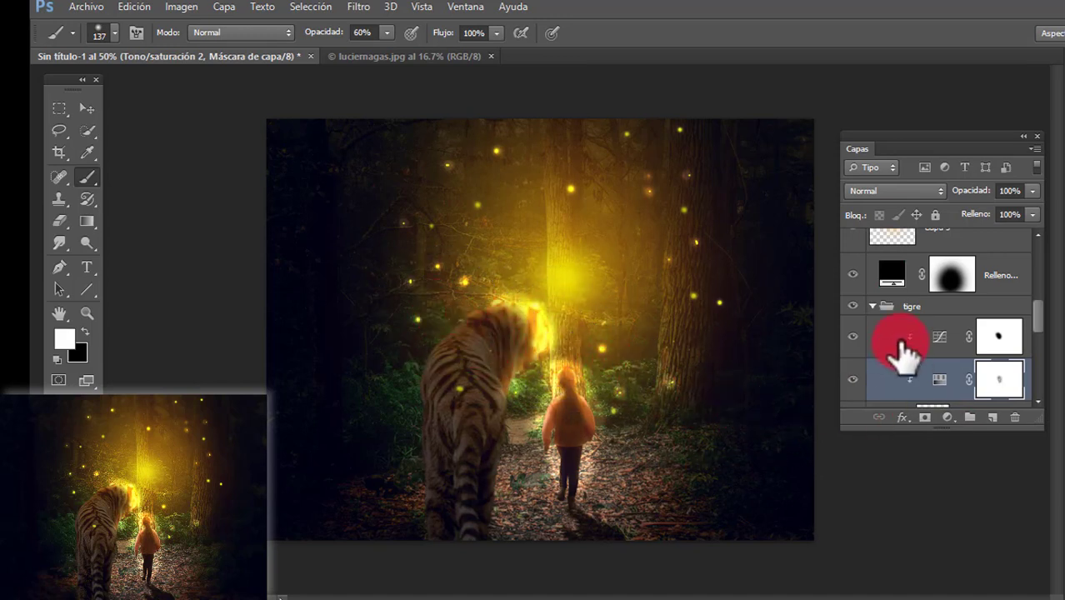
Collapse the tigre group and move Niveles 2 to the top of the layer stack, above Capa 8
click(871, 307)
drag(1000, 340, 993, 238)
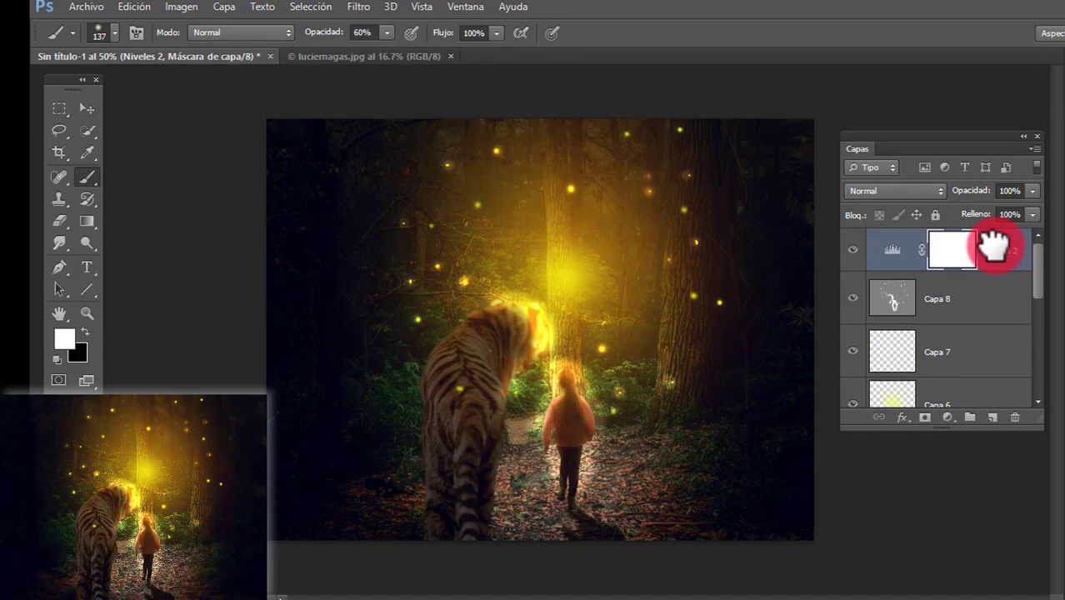
click(936, 250)
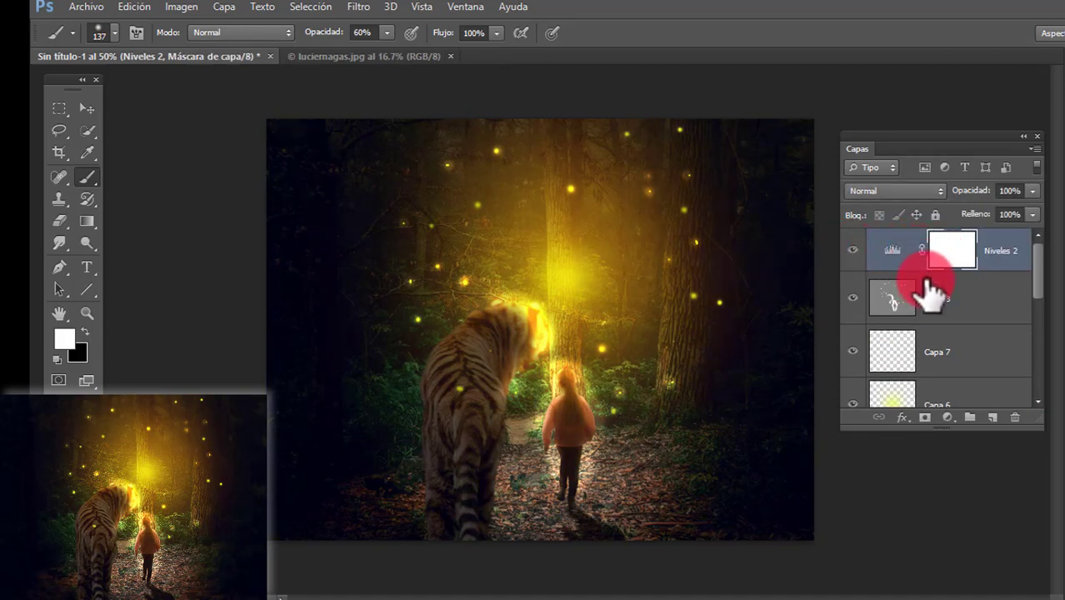
Select the forest layer Capa 1, restore the default colours and duplicate the layer
scroll(930, 300, down, 5)
click(916, 327)
key(d)
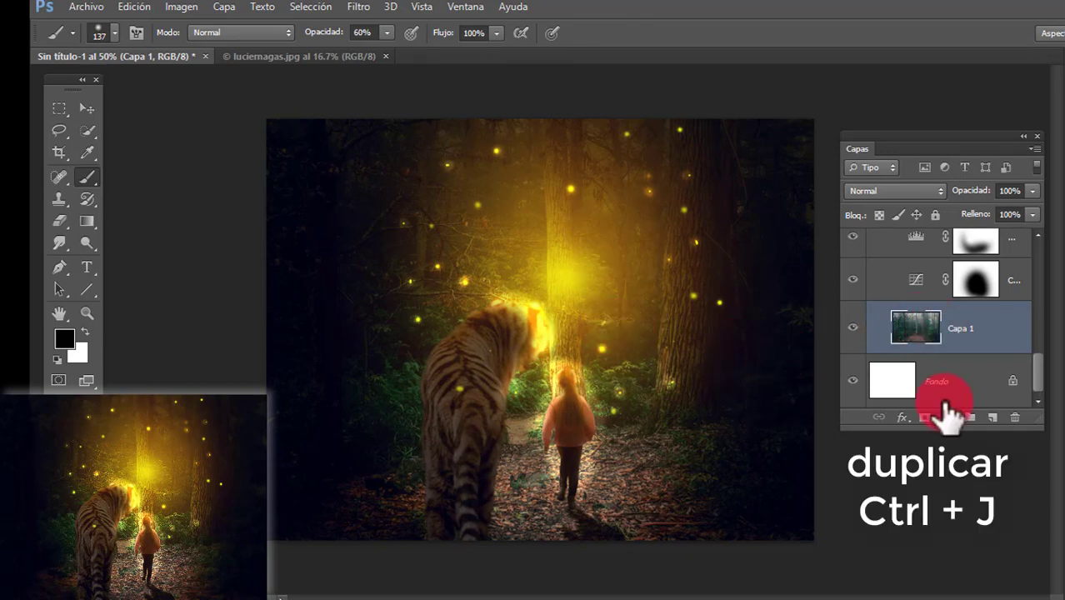
key(ctrl+j)
Apply a Desenfoque gaussiano with a 4.6 pixel radius to the forest layer copy
click(358, 6)
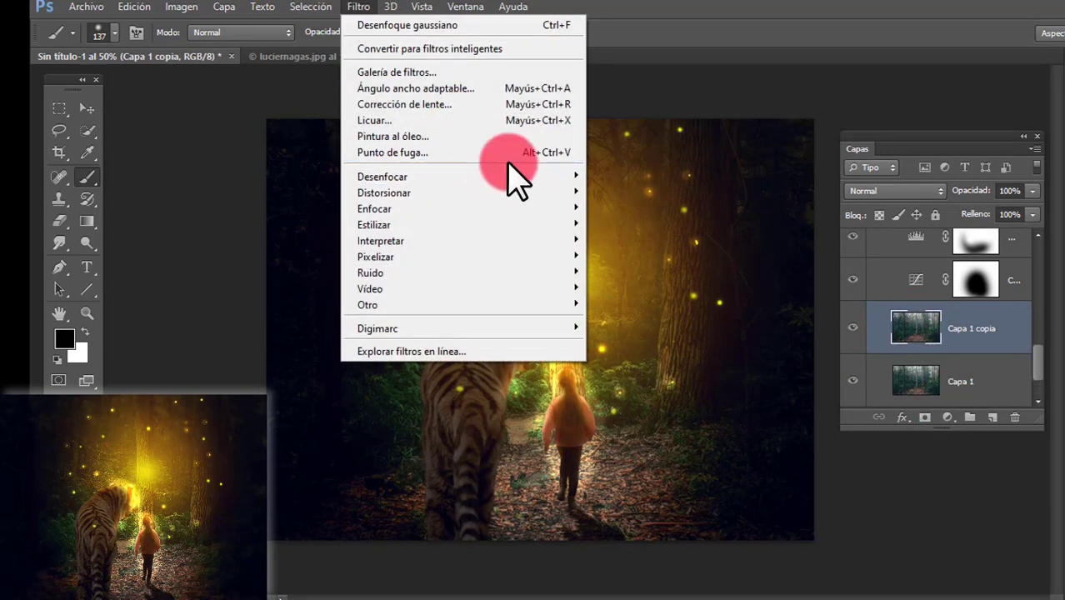
mouse_move(508, 176)
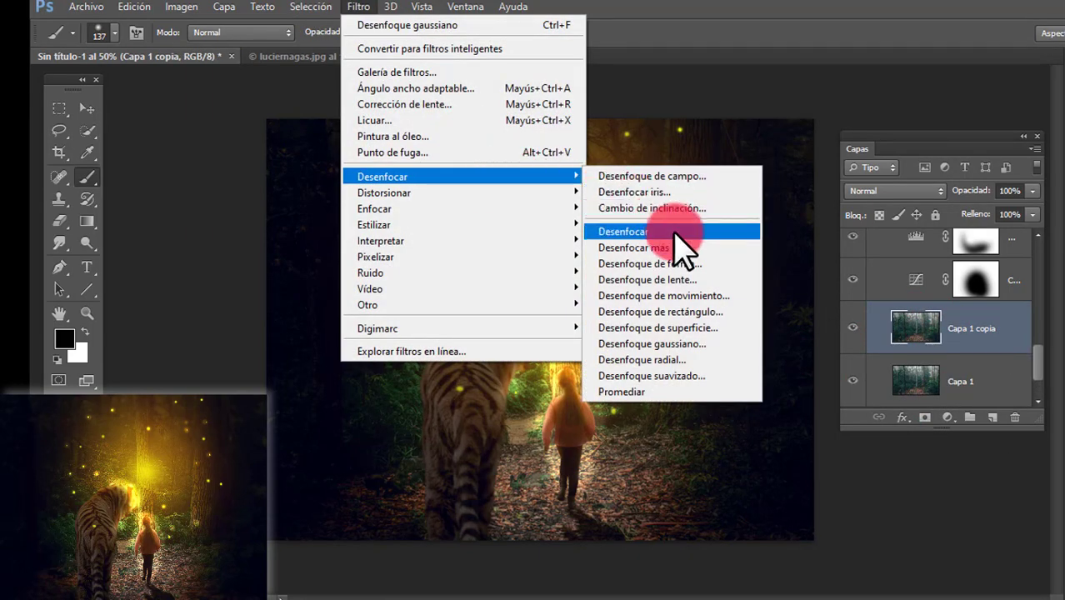
click(675, 341)
drag(804, 394, 781, 396)
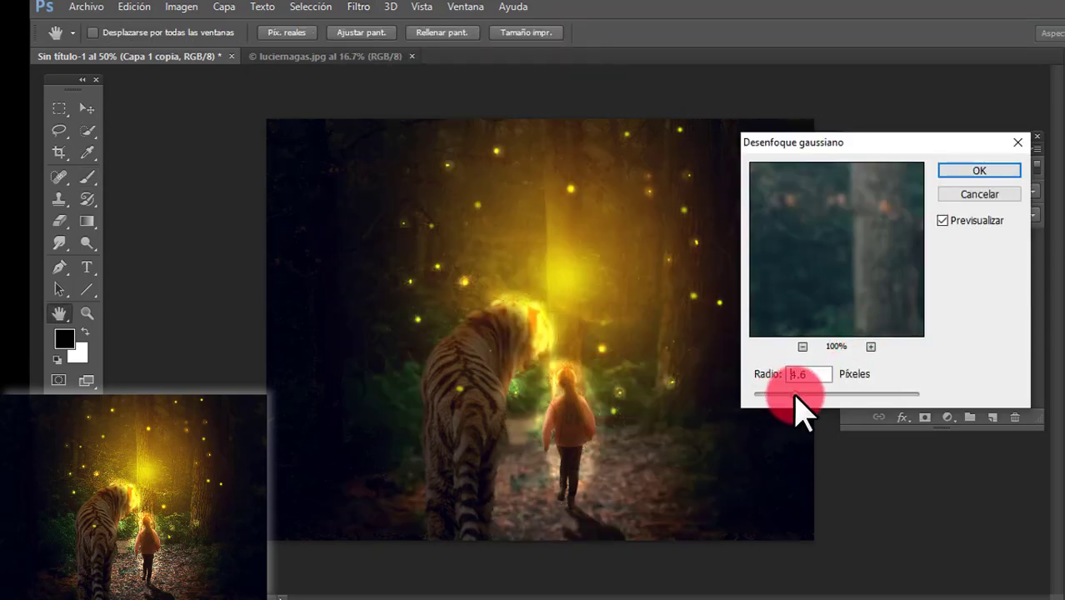
click(979, 170)
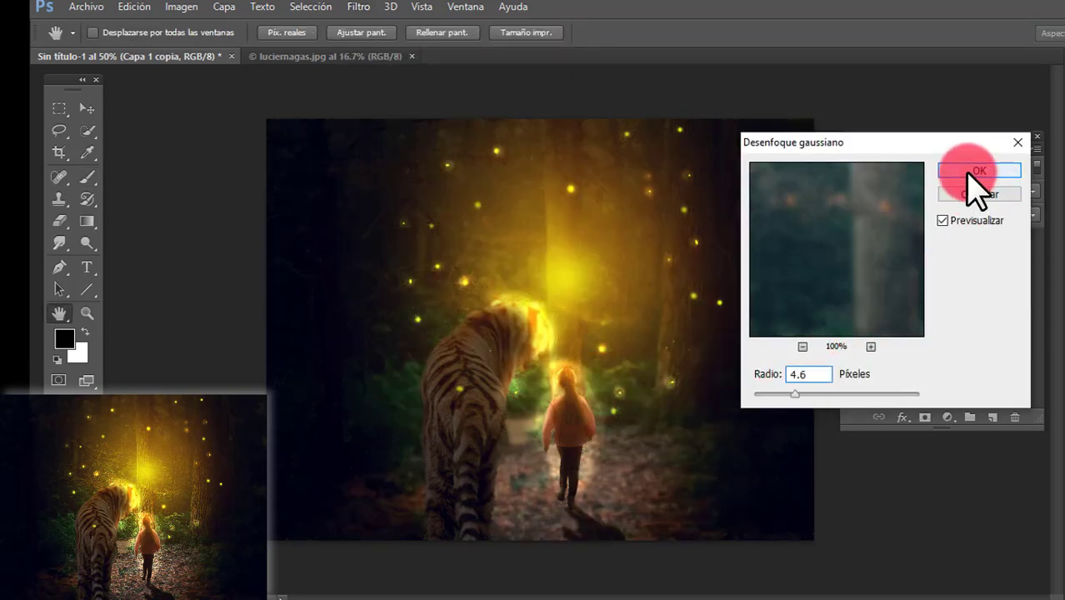
Erase the centre of the blurred forest copy around the girl and tiger with a soft 1057 px Eraser at 63% opacity
click(904, 309)
click(59, 221)
right_click(535, 310)
drag(647, 332, 690, 338)
click(660, 314)
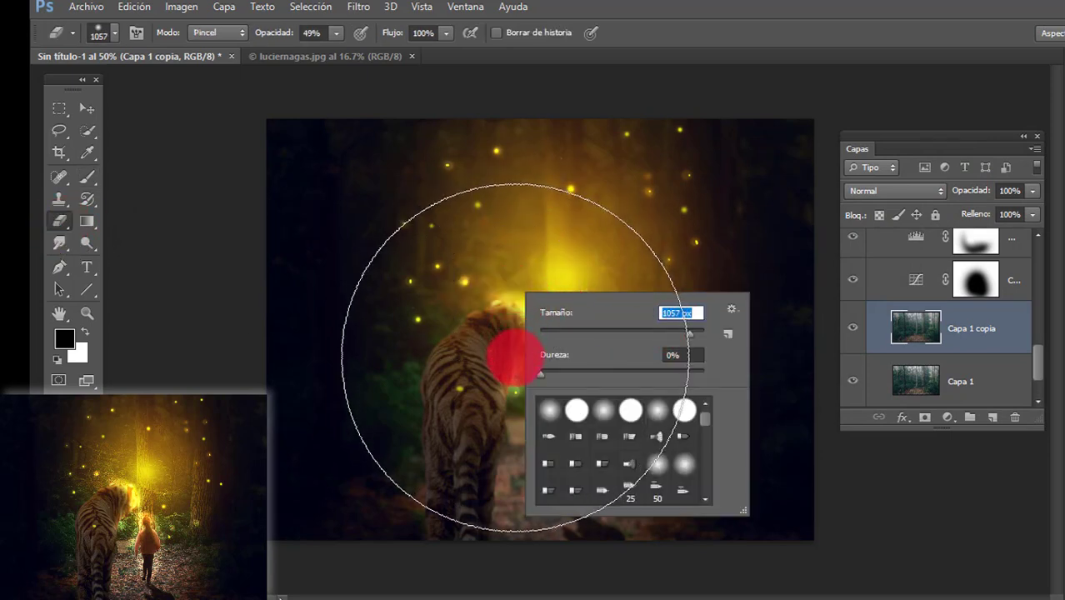
drag(270, 35, 281, 34)
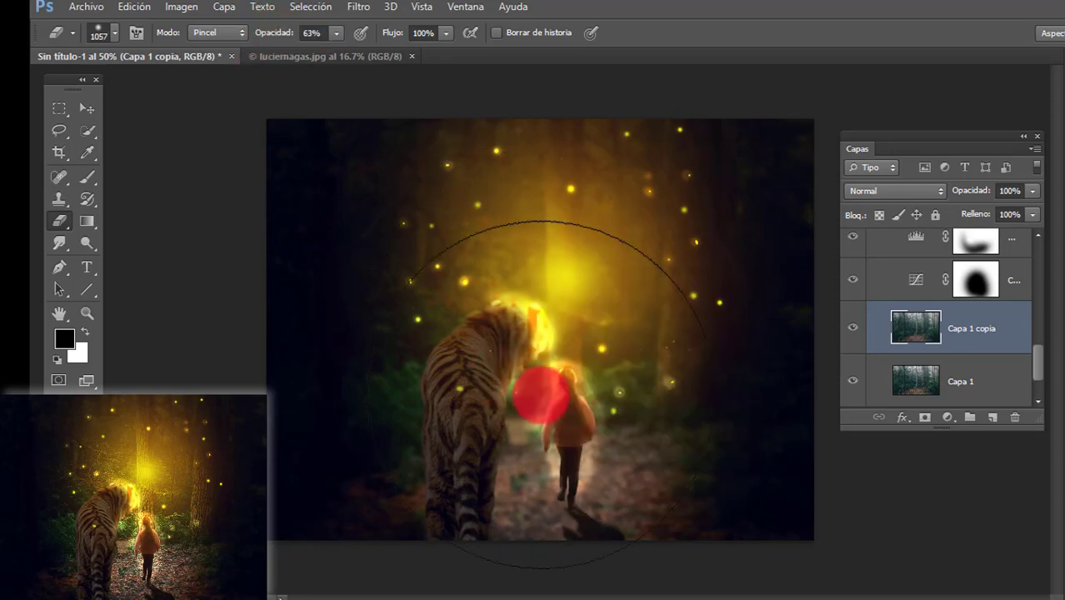
click(542, 369)
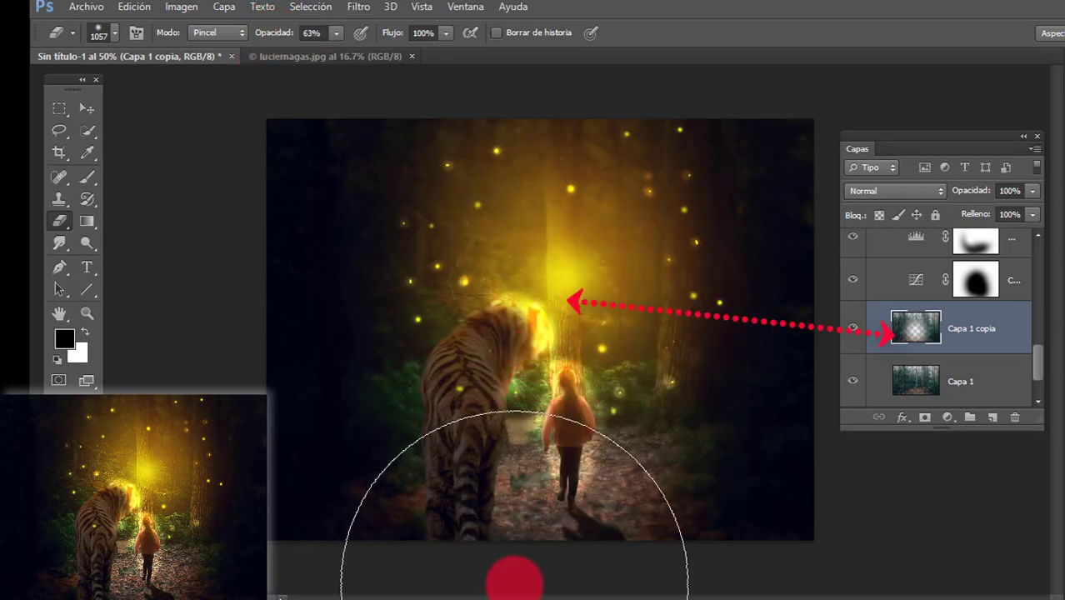
click(545, 365)
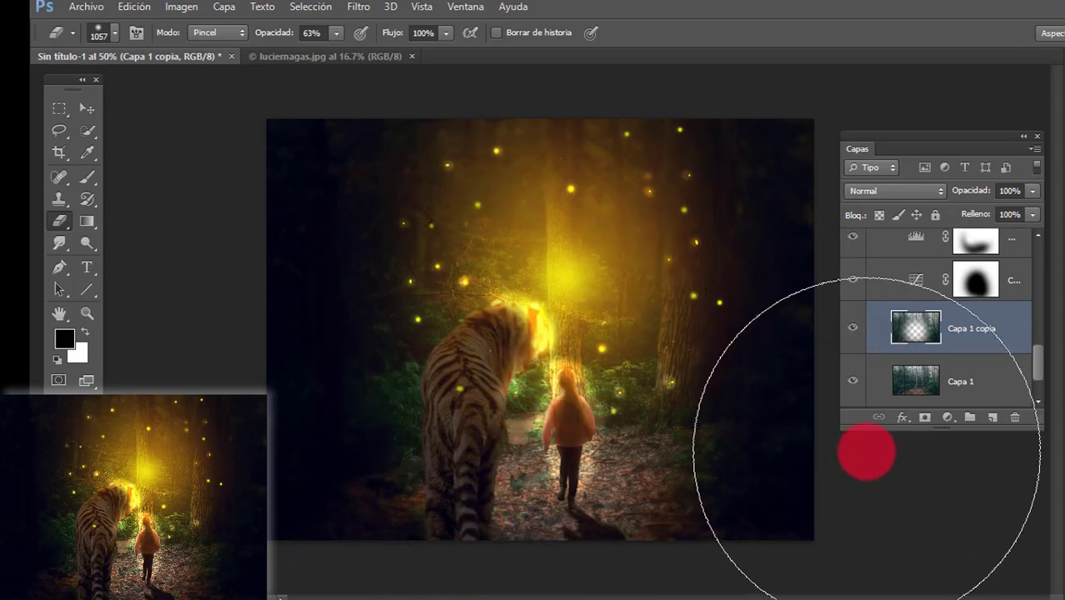
Stamp all visible layers into a new merged layer above Niveles 2
drag(1037, 362, 1038, 254)
click(977, 254)
key(ctrl+alt+shift+e)
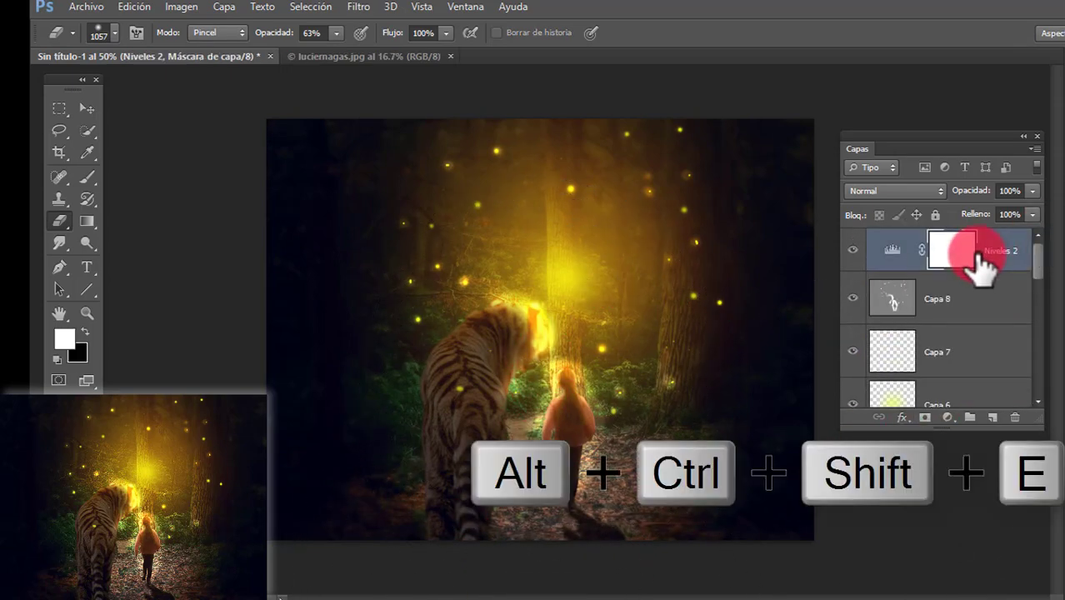
Set the merged layer Capa 13 to Superponer blending and apply a Paso alto filter with a 4.7 pixel radius
click(908, 191)
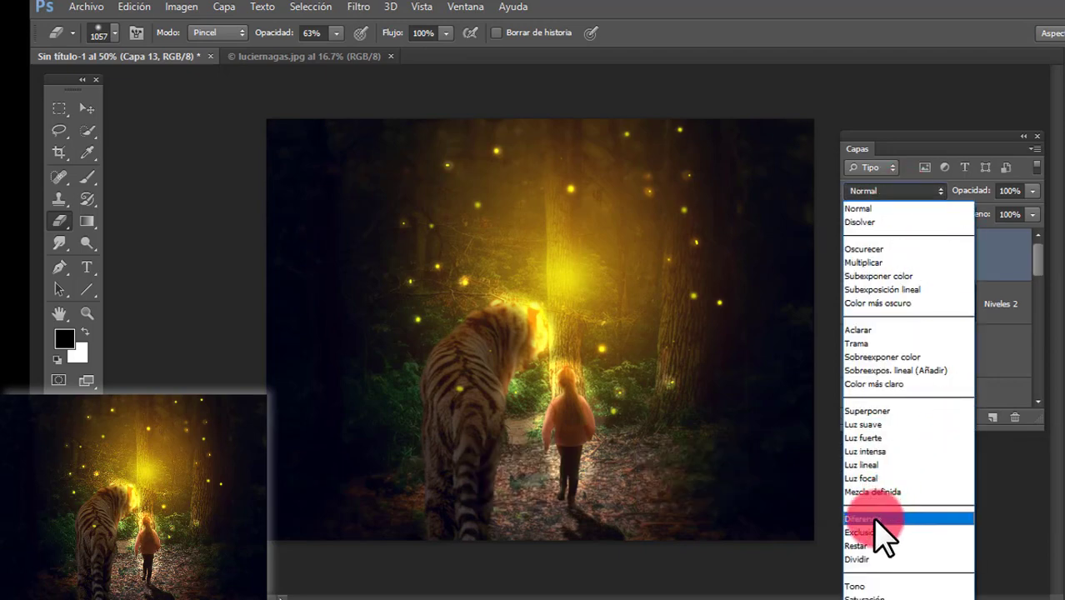
click(867, 411)
click(359, 6)
mouse_move(408, 305)
click(621, 368)
drag(670, 331, 647, 331)
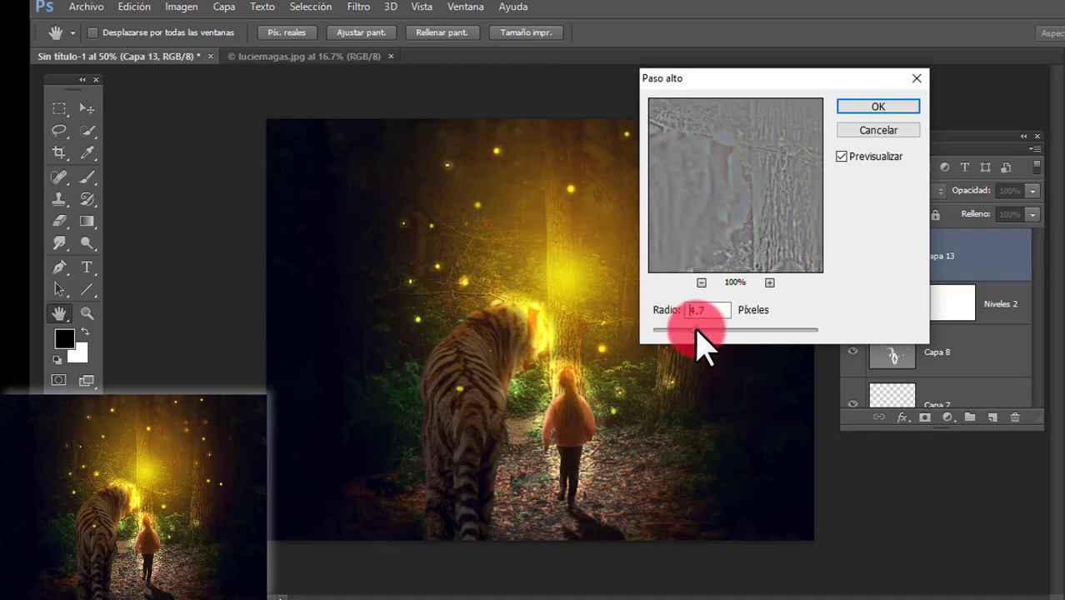
click(877, 109)
key(e)
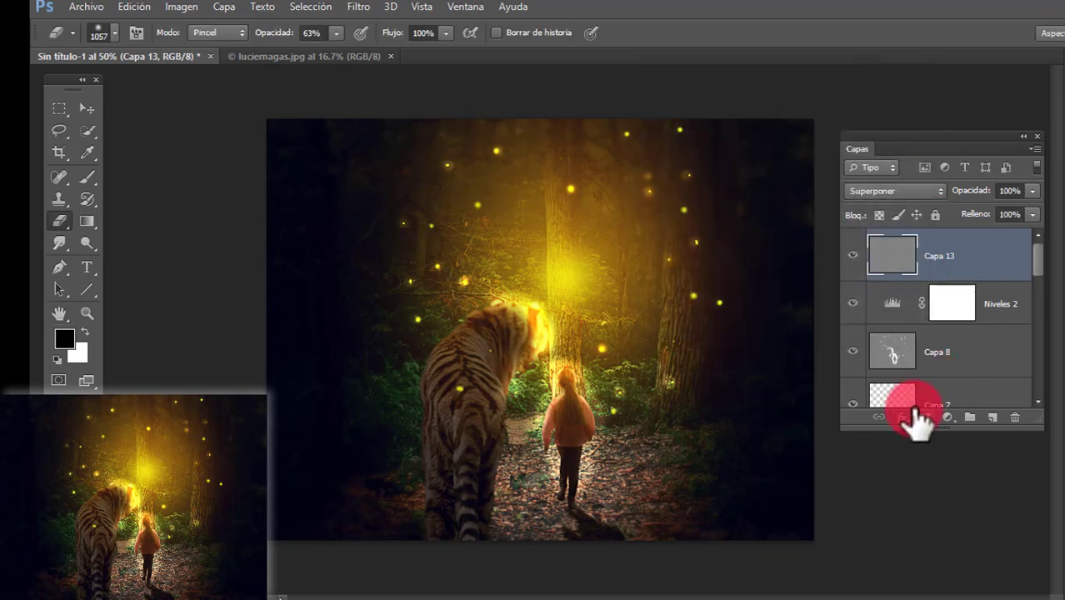
Compare the image with and without the sharpening layer Capa 13, and inspect the composite enlarged in full-screen mode
click(853, 255)
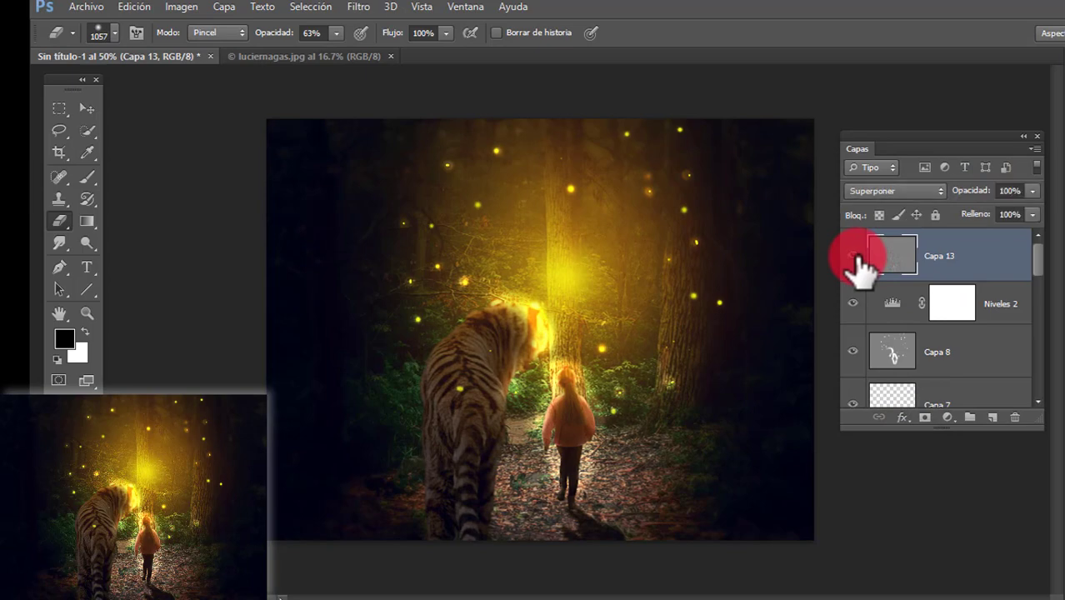
click(853, 255)
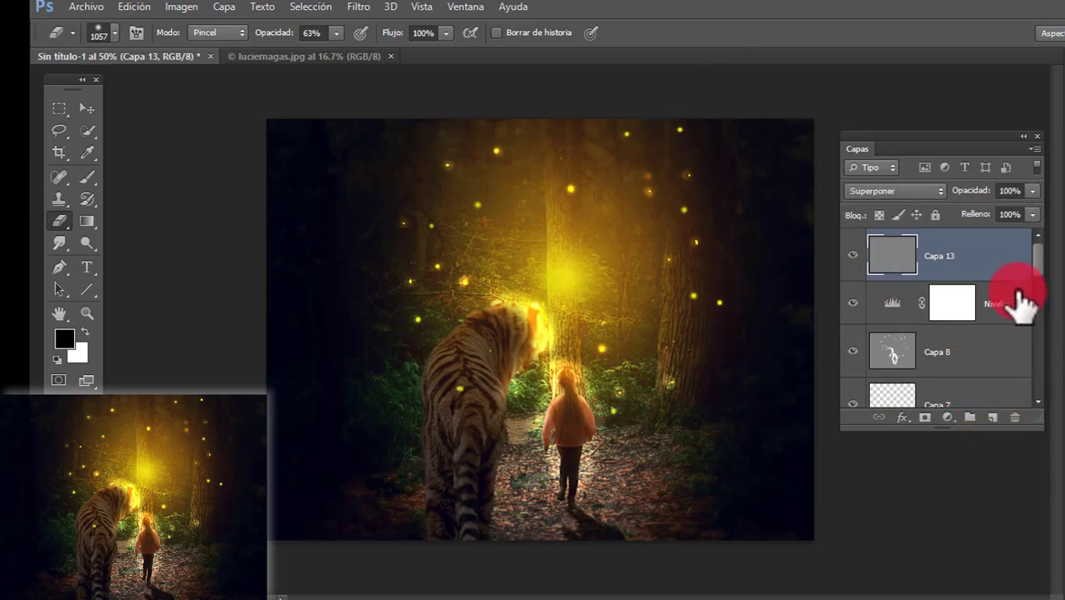
key(f)
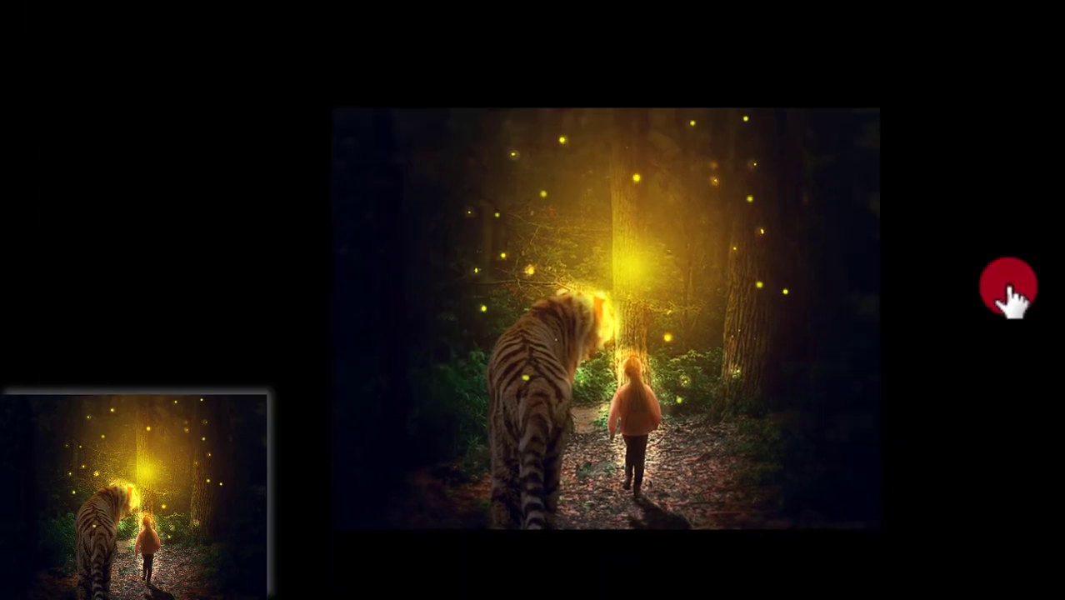
drag(642, 385, 650, 348)
key(ctrl+plus)
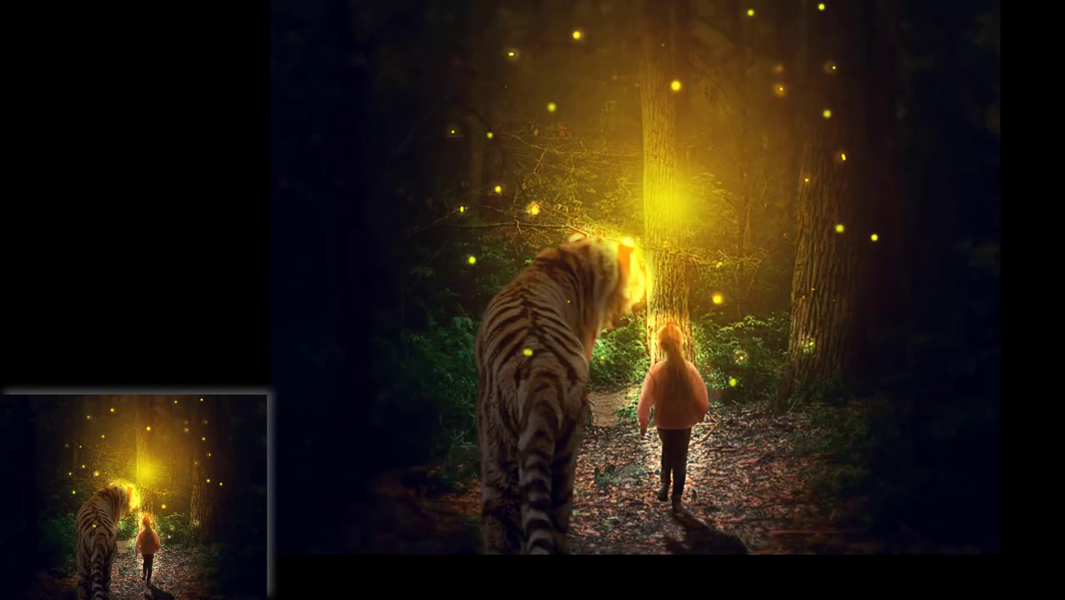